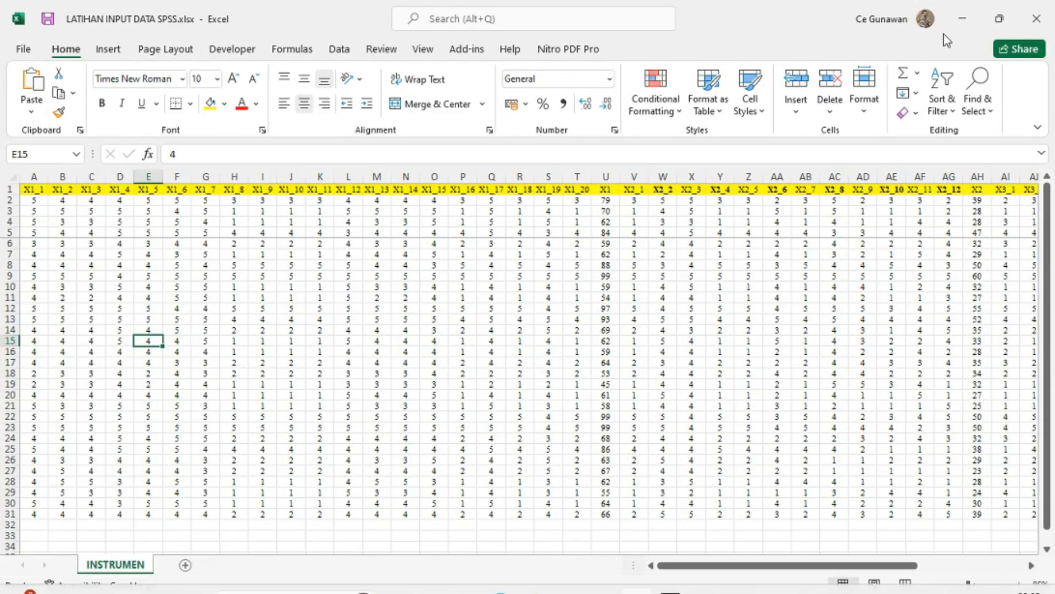
- Close the LATIHAN INPUT DATA SPSS workbook and open FILE LATIHAN UJI INSTRUMEN.xlsx from the UJI INSTRUMEN folder on the Desktop
{"action": "left_click", "coordinate": [1036, 17]}
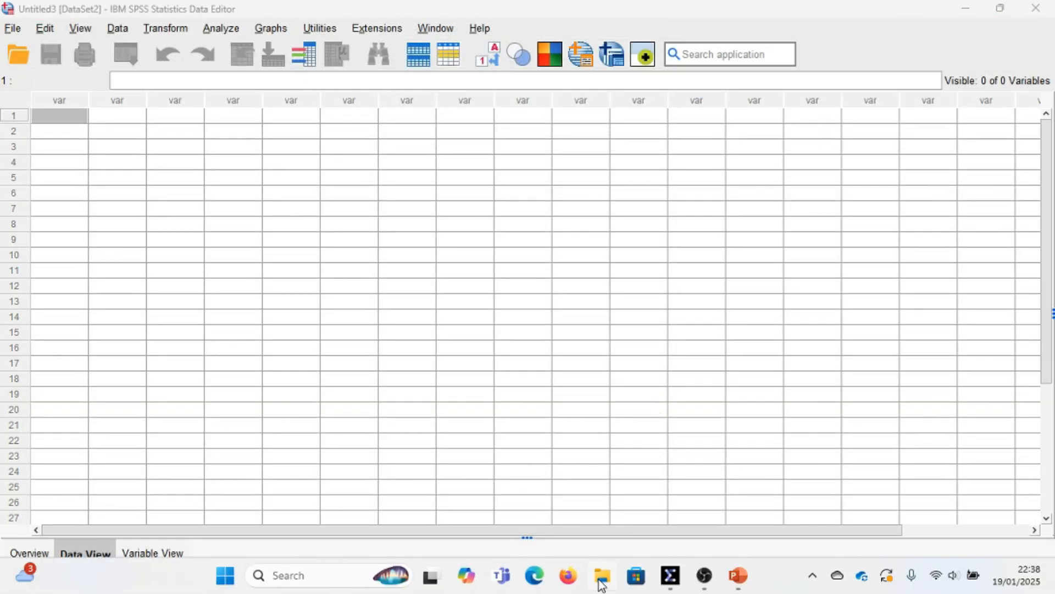
{"action": "left_click", "coordinate": [603, 575]}
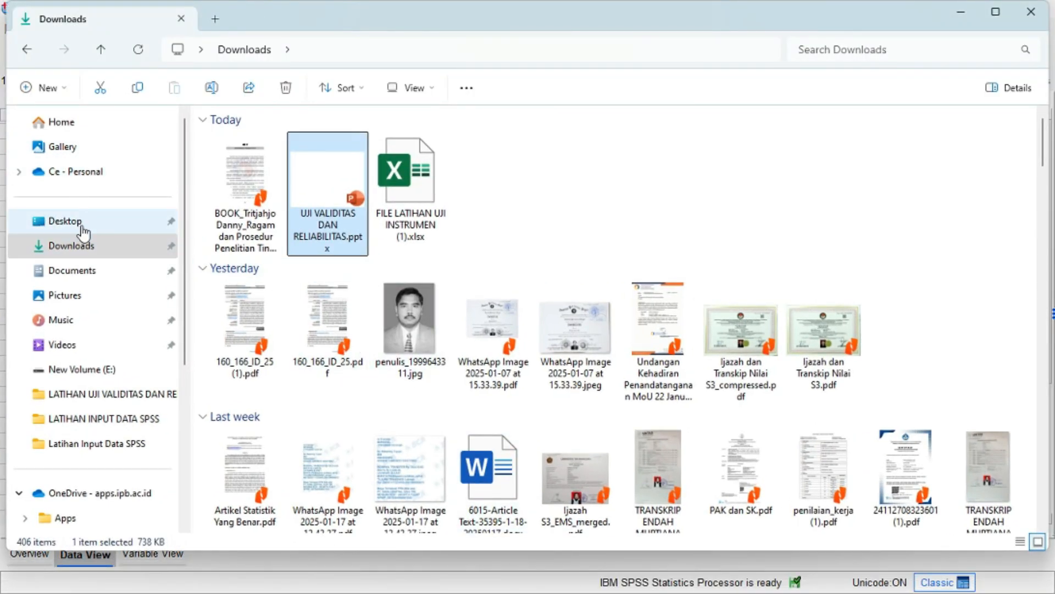
{"action": "left_click", "coordinate": [66, 221]}
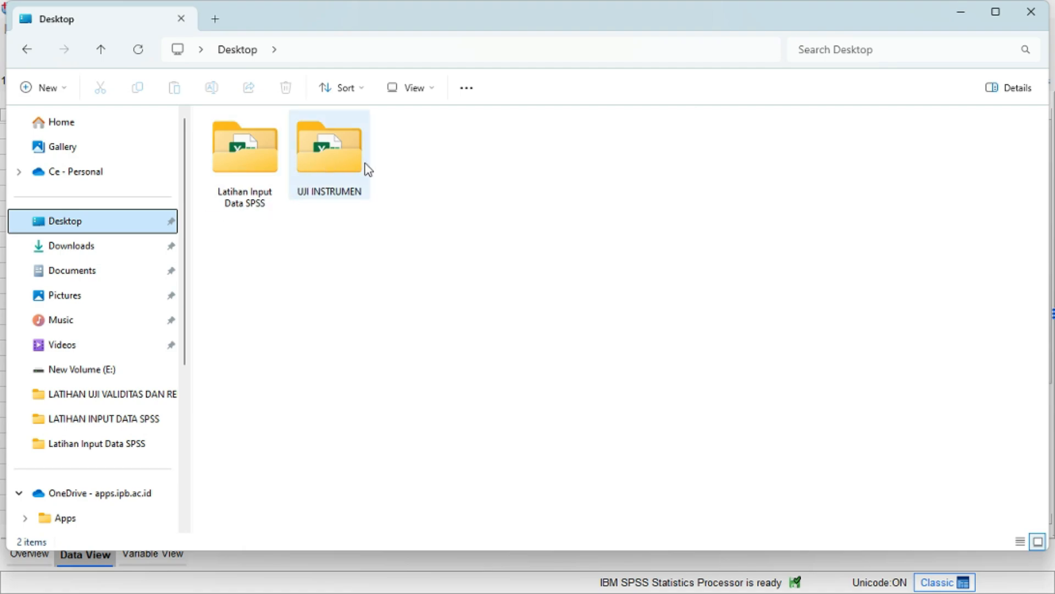
{"action": "double_click", "coordinate": [344, 170]}
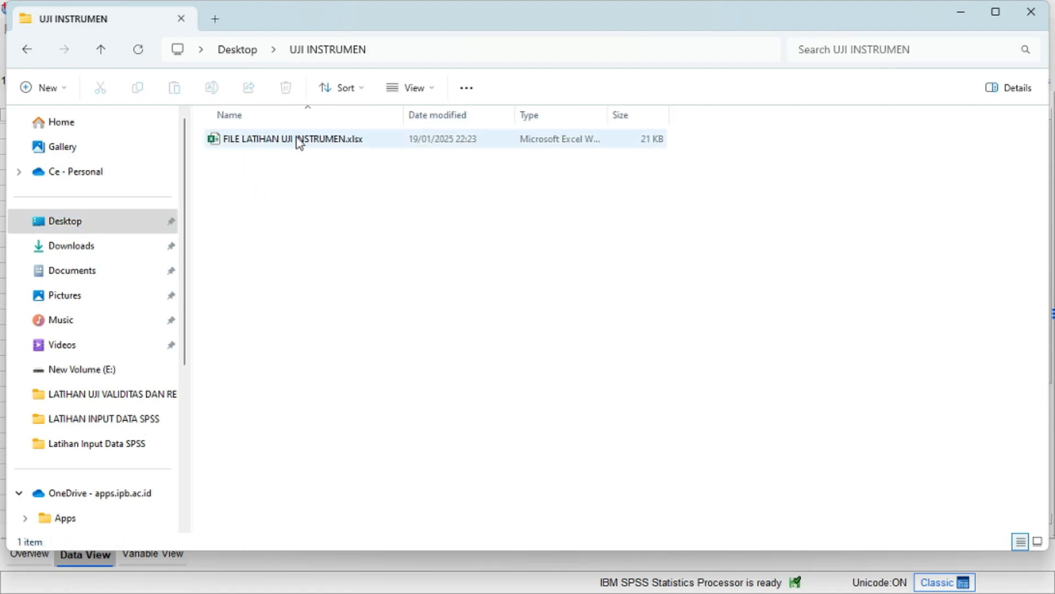
{"action": "double_click", "coordinate": [326, 144]}
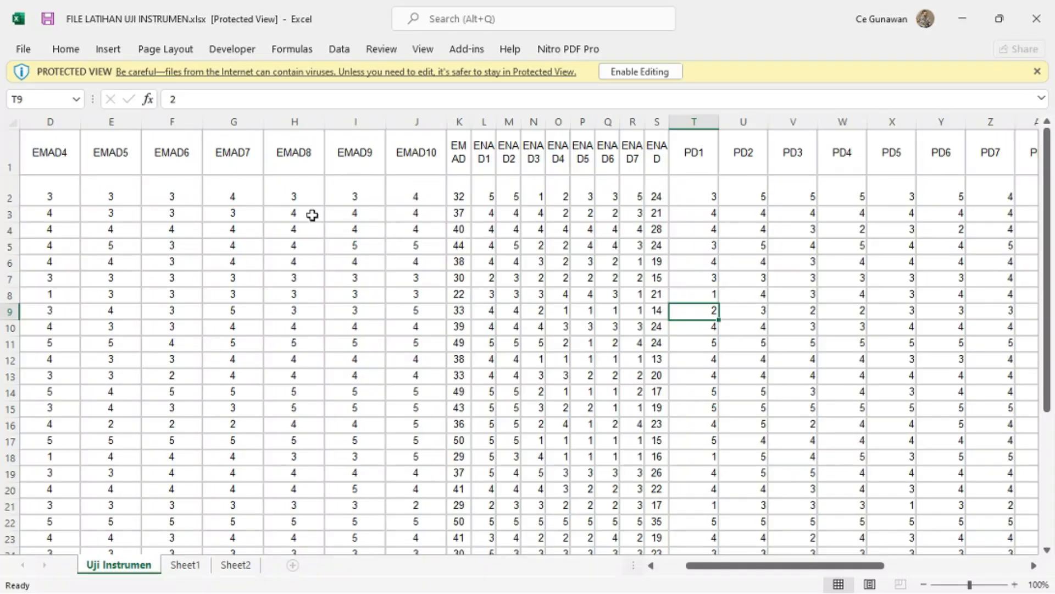
- Widen columns K to S on the Uji Instrumen sheet and enable editing of the protected workbook
{"action": "left_click_drag", "start_coordinate": [459, 121], "coordinate": [707, 122]}
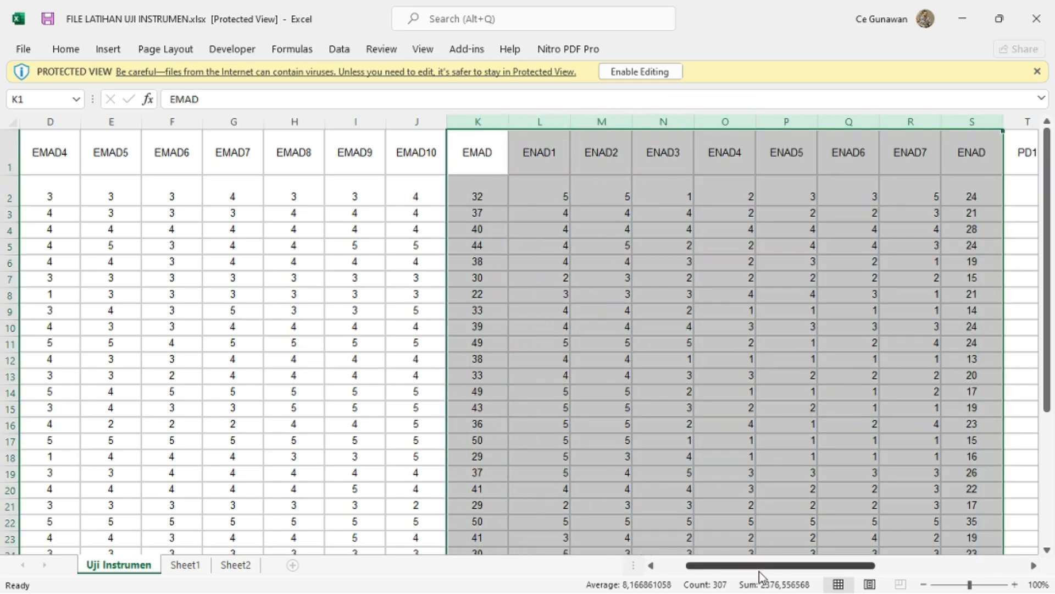
{"action": "left_click_drag", "start_coordinate": [760, 567], "coordinate": [732, 566]}
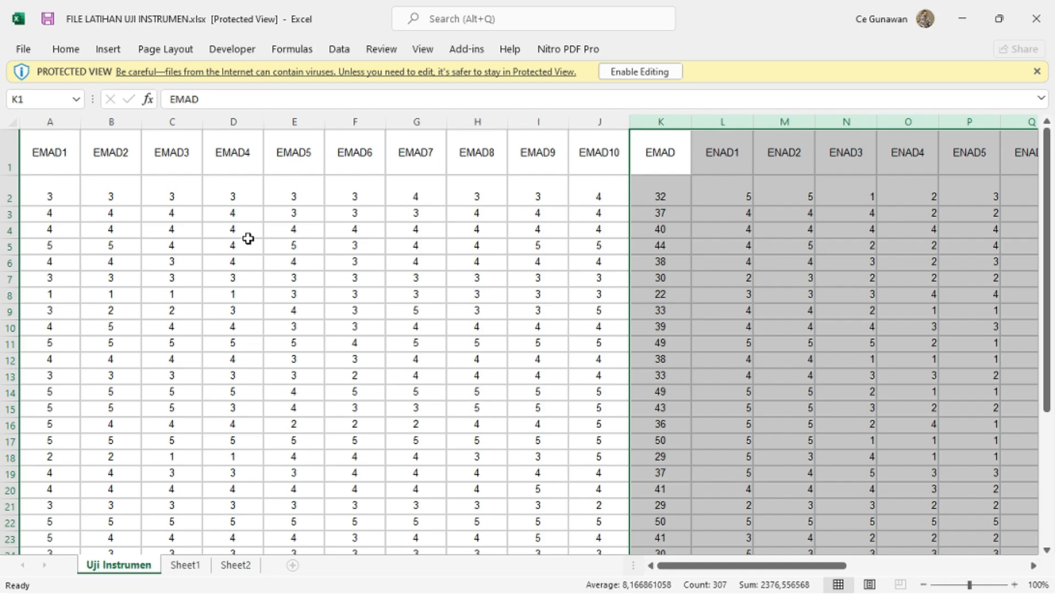
{"action": "left_click", "coordinate": [52, 202]}
{"action": "left_click", "coordinate": [644, 71]}
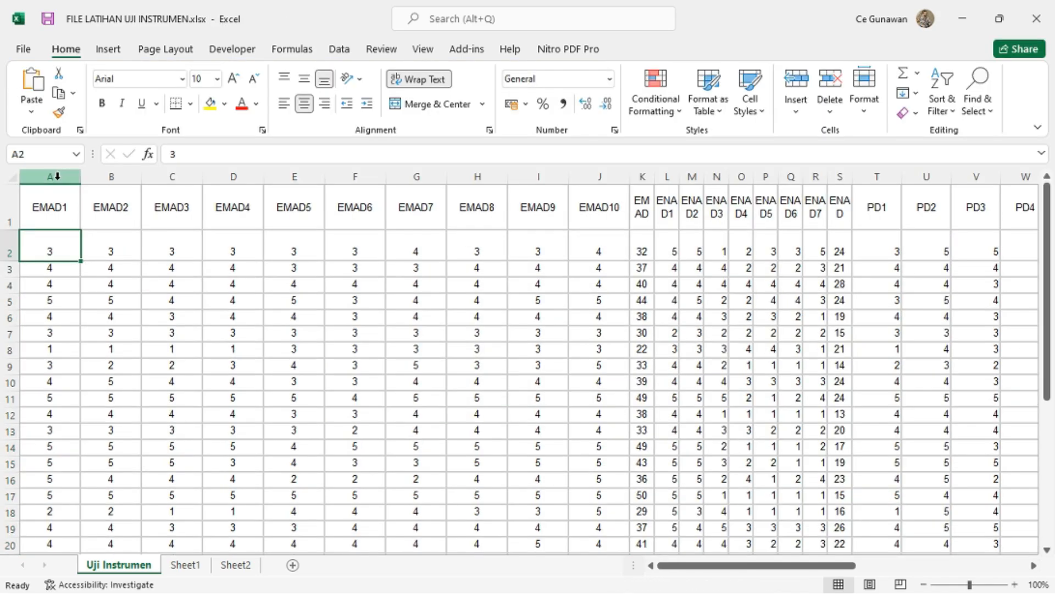
- Adjust the widths of columns A to K so that every EMAD heading fits on one line
{"action": "left_click_drag", "start_coordinate": [48, 176], "coordinate": [609, 178]}
{"action": "left_click", "coordinate": [526, 223]}
{"action": "left_click", "coordinate": [589, 209]}
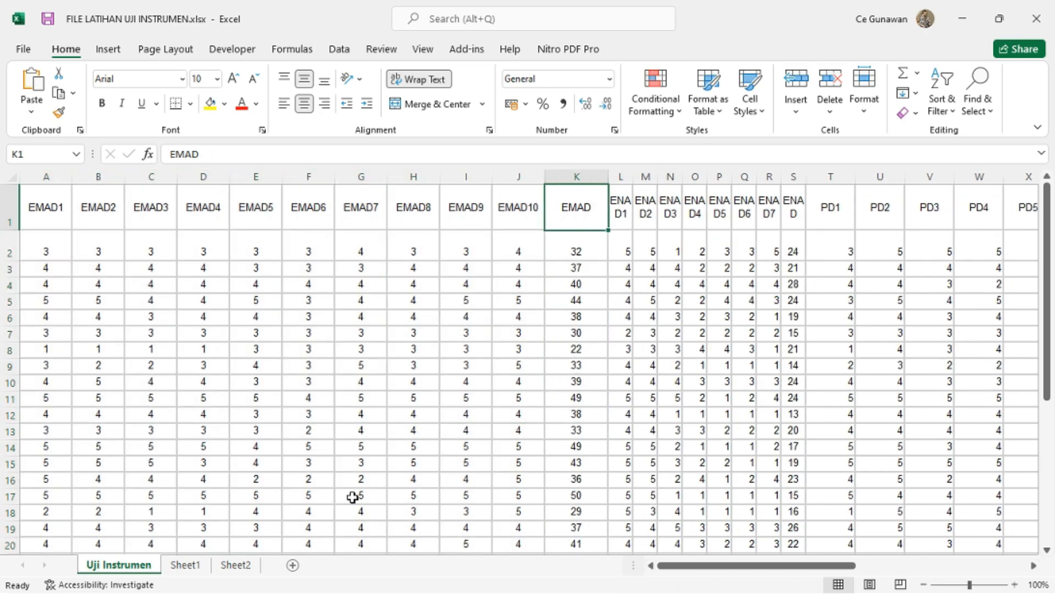
- Look over the item validity tables on Sheet1 and the reliability table on Sheet2, and return to the Uji Instrumen sheet
{"action": "left_click", "coordinate": [190, 566]}
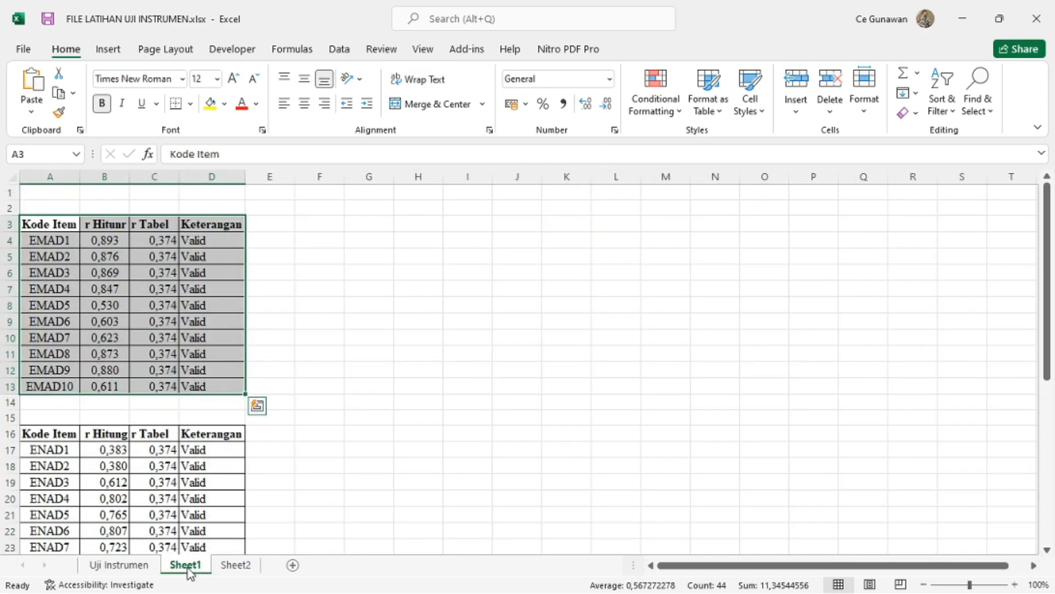
{"action": "left_click", "coordinate": [245, 564]}
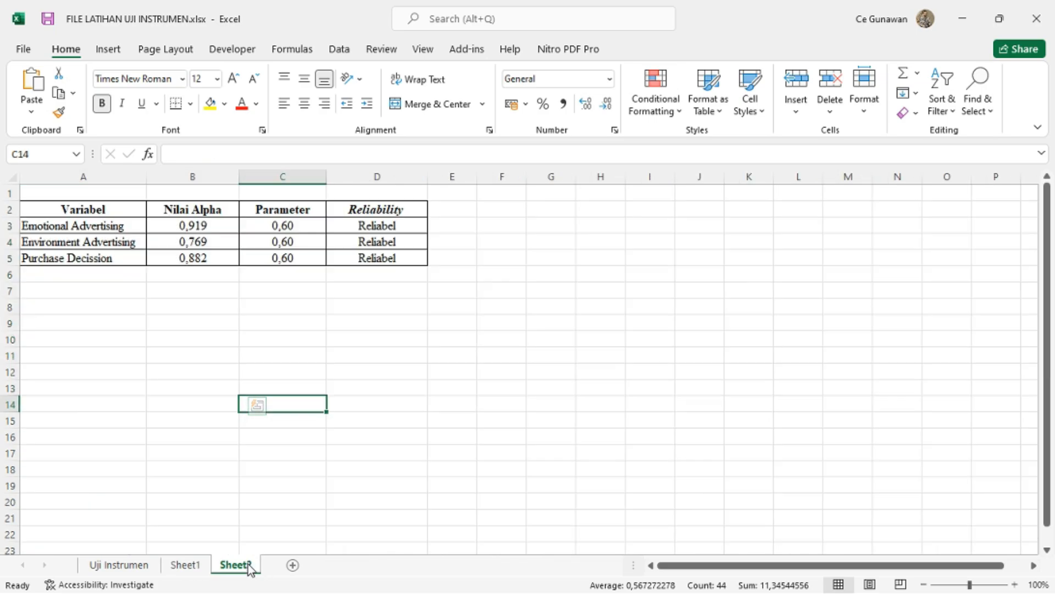
{"action": "left_click", "coordinate": [121, 566]}
- Examine the EMAD total column against the item scores in columns EMAD1 to EMAD10, including the first two respondents' rows
{"action": "left_click", "coordinate": [585, 172]}
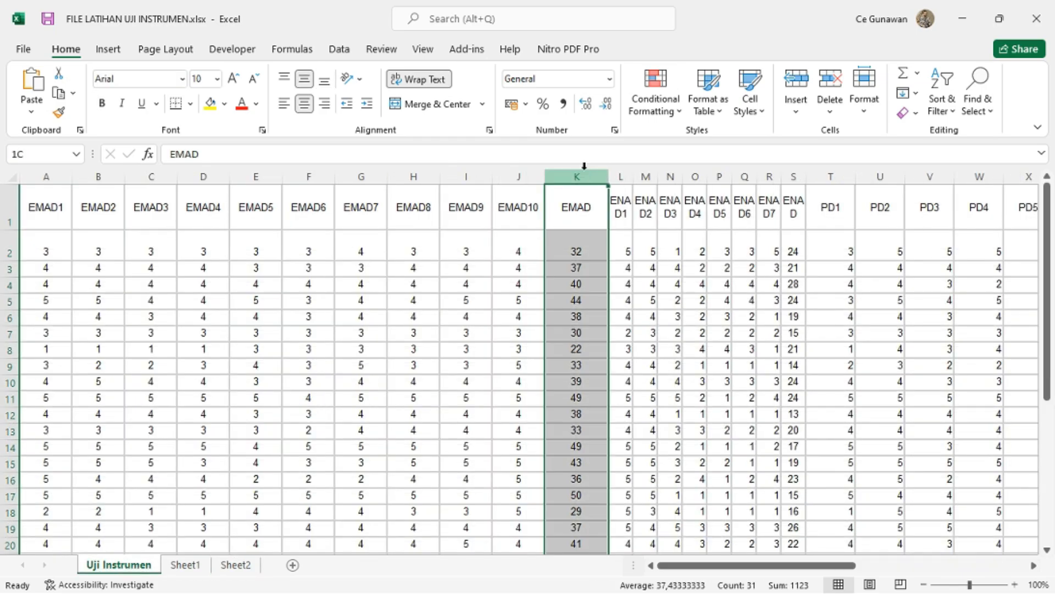
{"action": "left_click", "coordinate": [578, 206]}
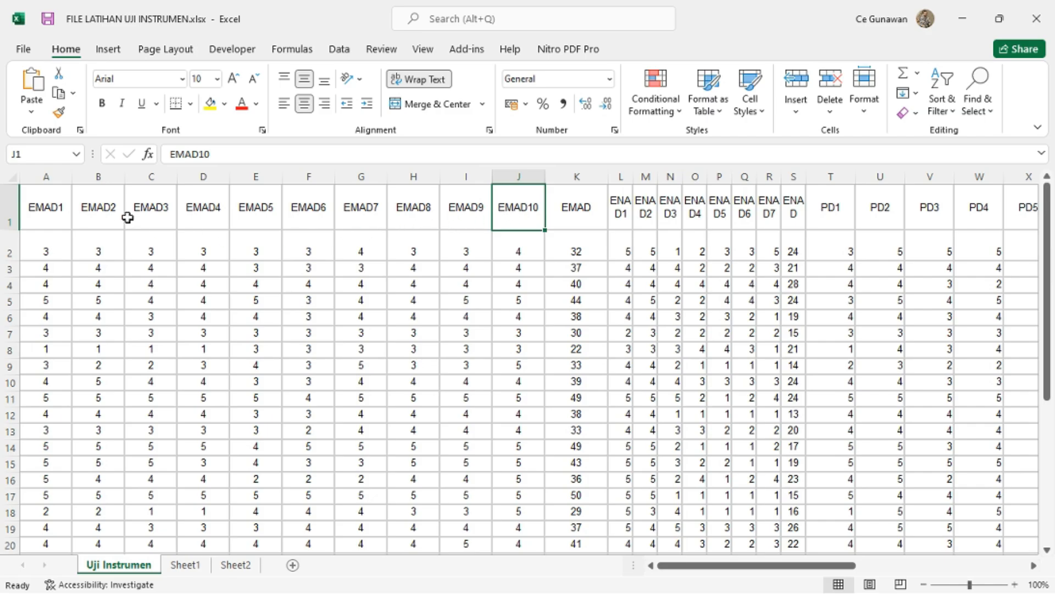
{"action": "left_click", "coordinate": [36, 216]}
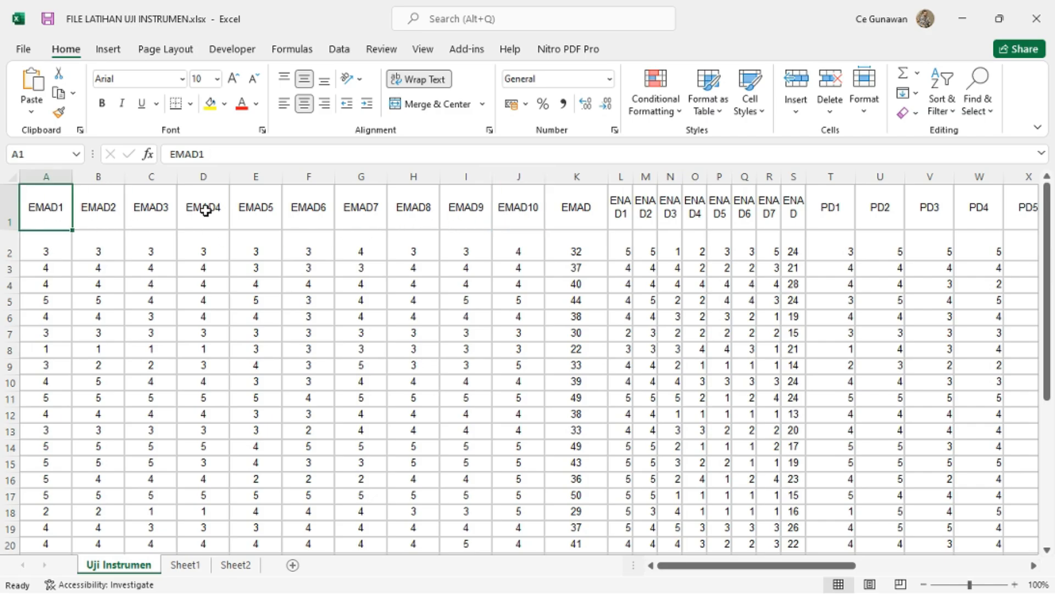
{"action": "left_click", "coordinate": [530, 206]}
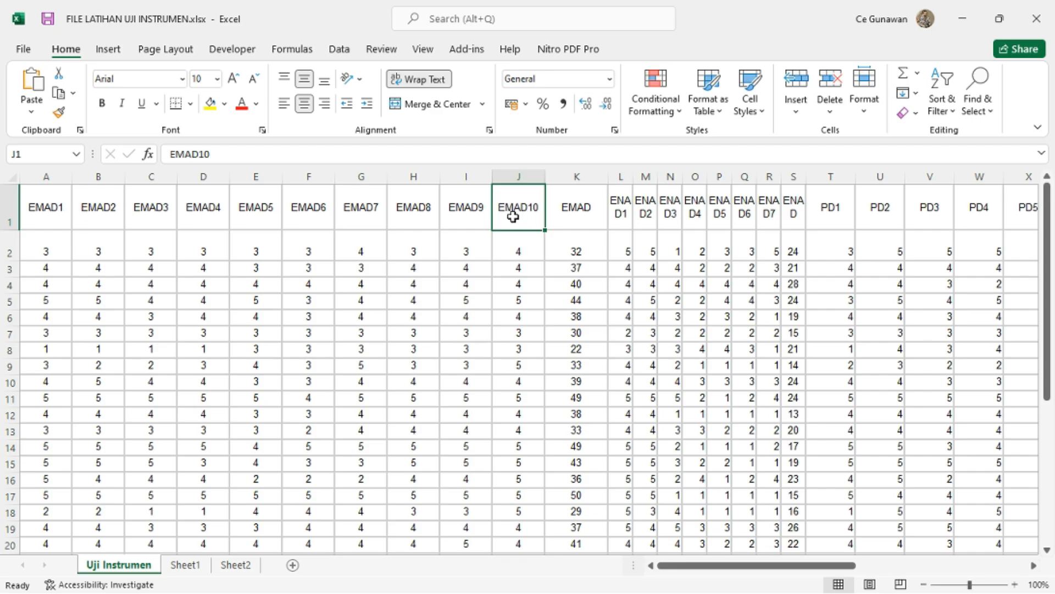
{"action": "left_click", "coordinate": [581, 201]}
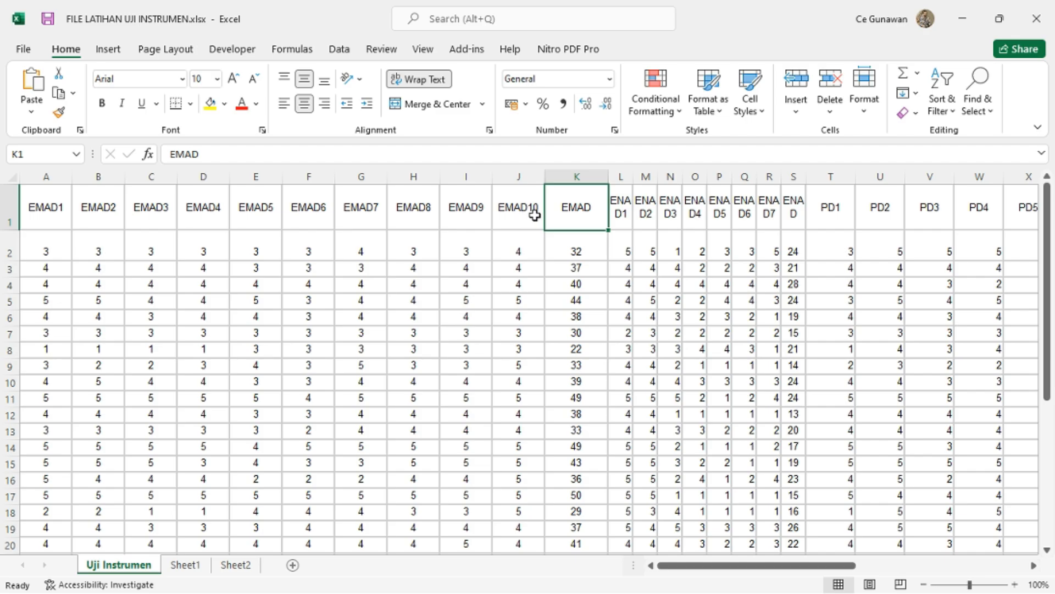
{"action": "left_click_drag", "start_coordinate": [46, 251], "coordinate": [531, 237]}
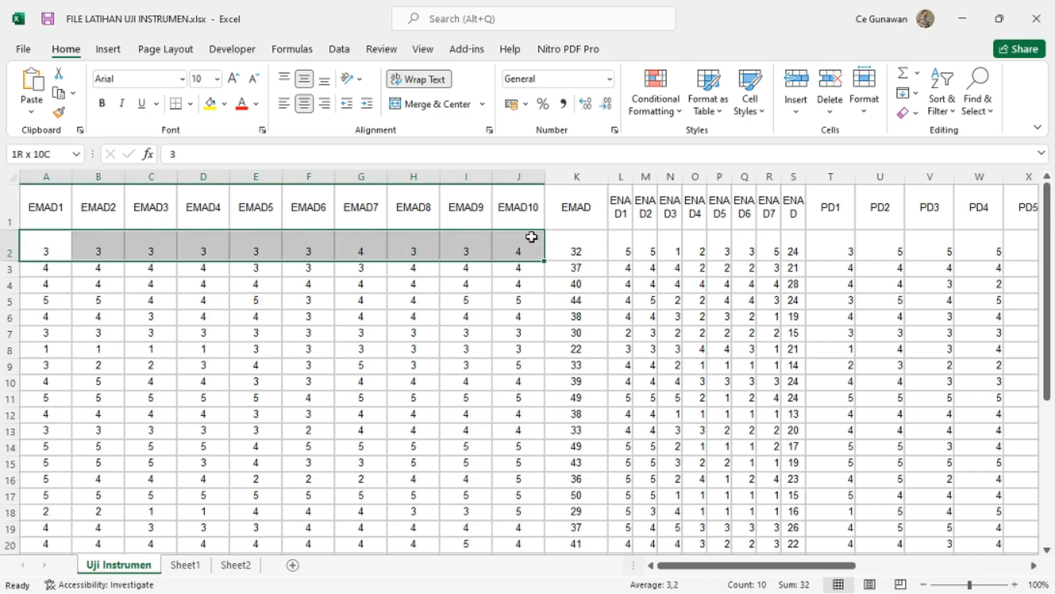
{"action": "left_click_drag", "start_coordinate": [47, 269], "coordinate": [533, 270]}
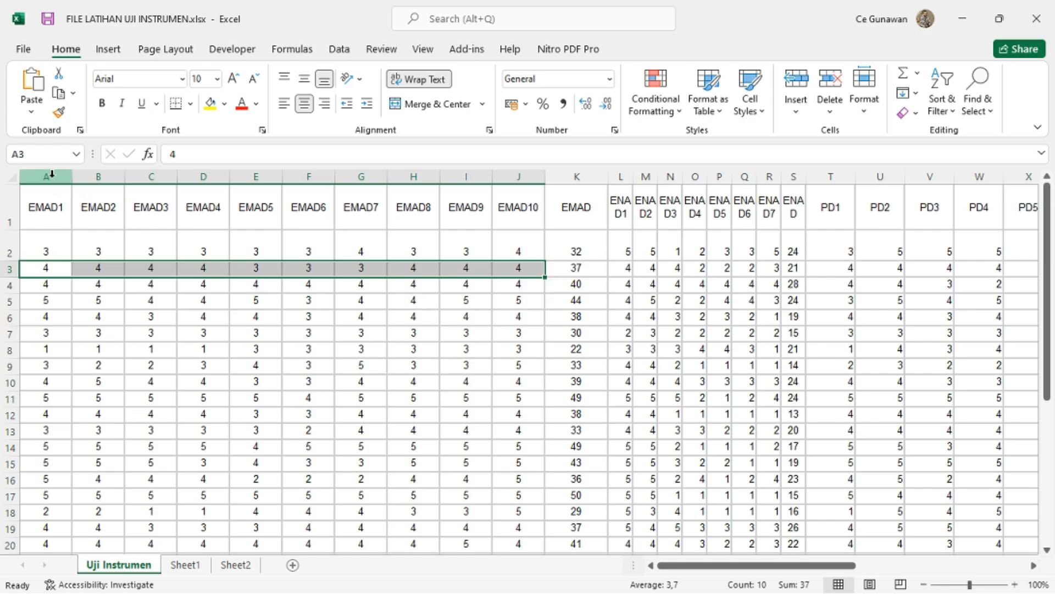
{"action": "left_click_drag", "start_coordinate": [51, 173], "coordinate": [506, 165]}
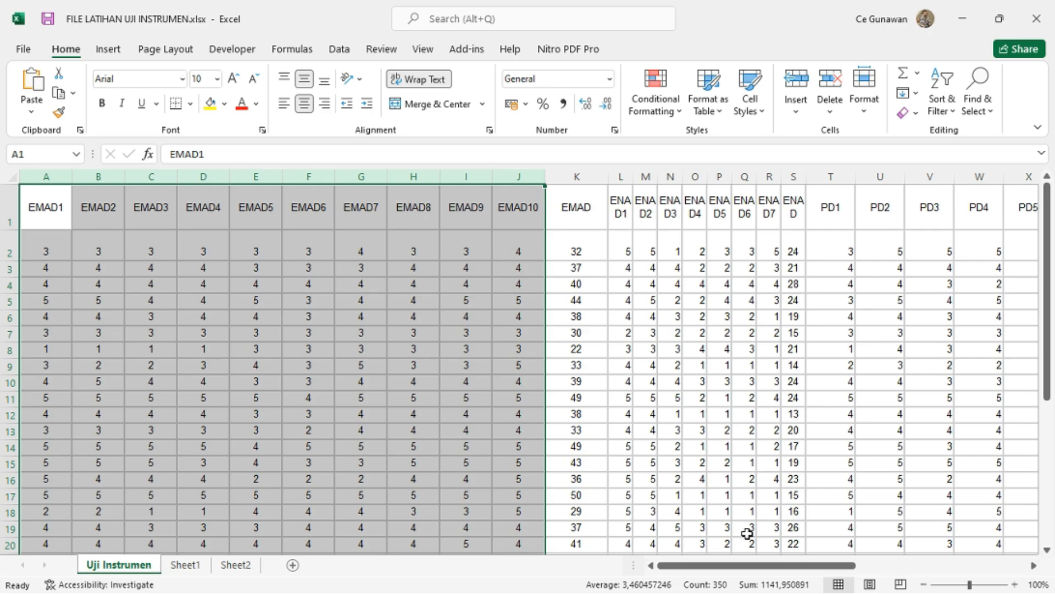
- Widen columns L to S so that the ENAD headings fit on one line
{"action": "left_click_drag", "start_coordinate": [620, 176], "coordinate": [831, 171]}
{"action": "left_click_drag", "start_coordinate": [794, 568], "coordinate": [861, 563]}
{"action": "left_click", "coordinate": [734, 333]}
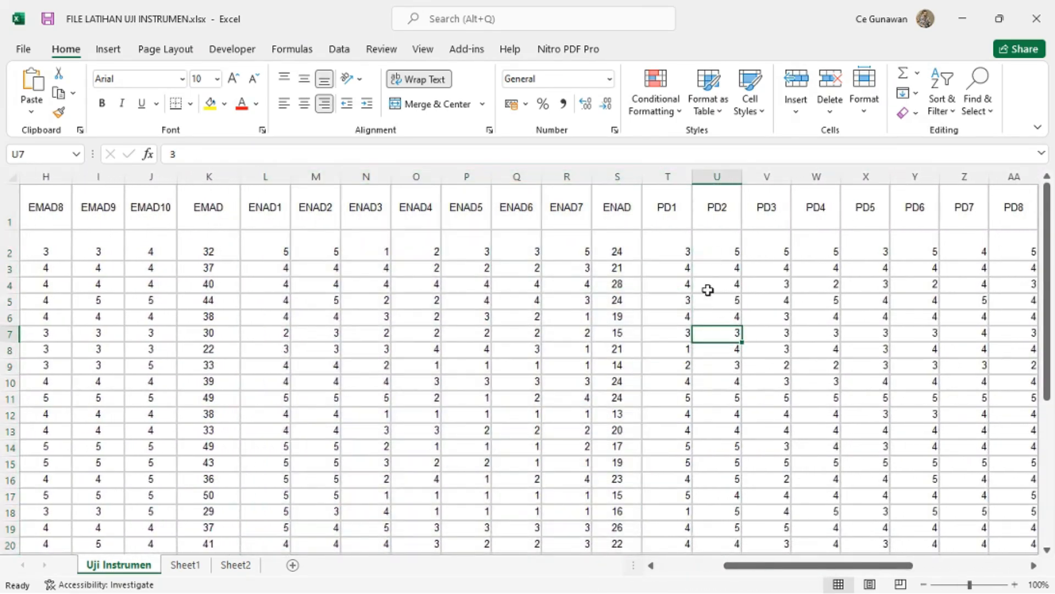
- Examine the ENAD total column against the item scores in columns ENAD1 to ENAD7
{"action": "left_click", "coordinate": [620, 203]}
{"action": "left_click", "coordinate": [618, 177]}
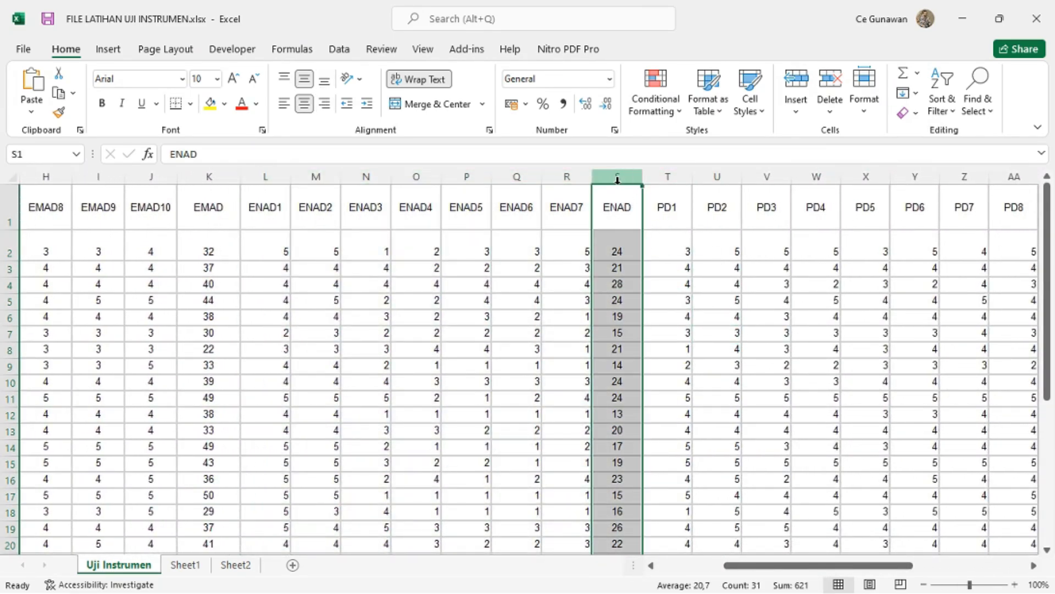
{"action": "left_click_drag", "start_coordinate": [794, 566], "coordinate": [786, 569]}
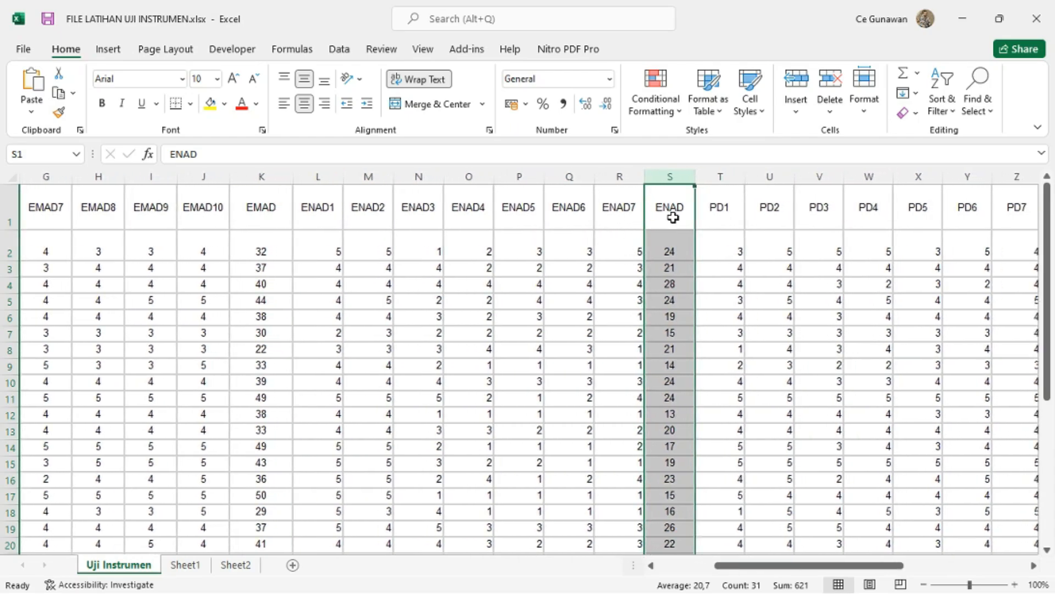
{"action": "left_click", "coordinate": [277, 207]}
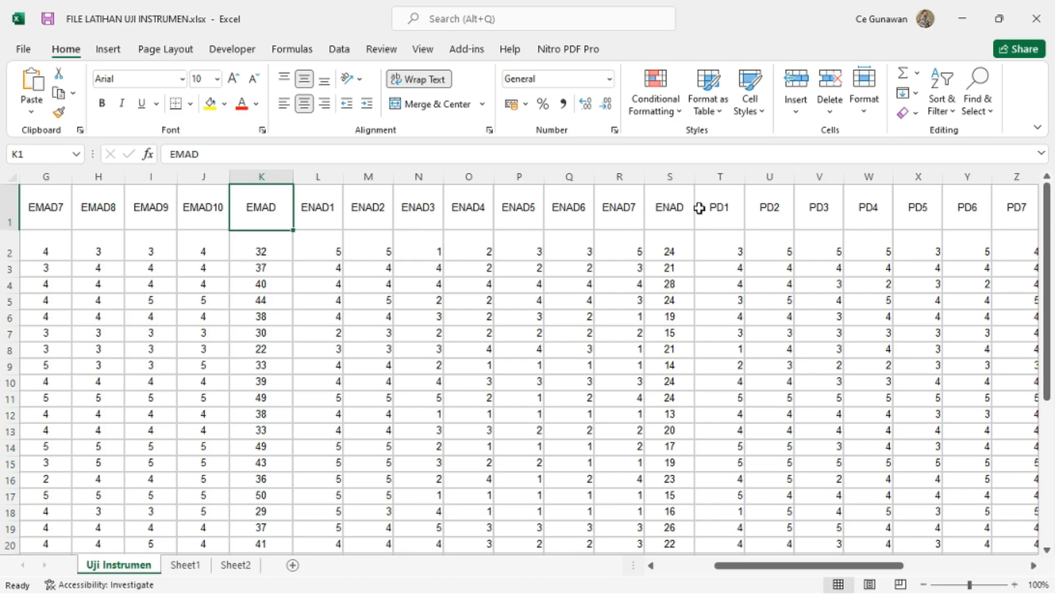
{"action": "left_click", "coordinate": [671, 210]}
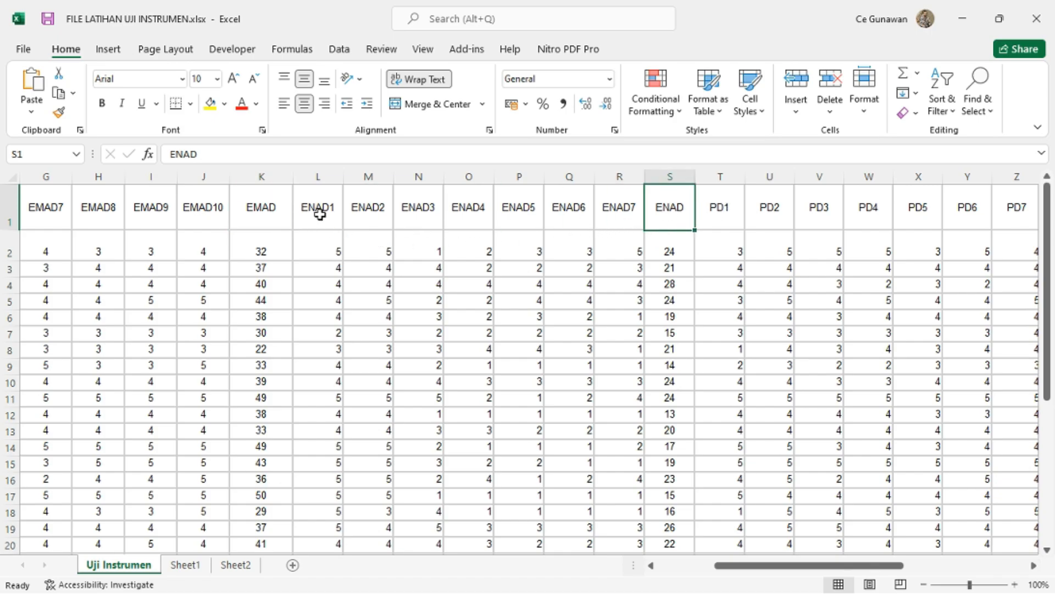
{"action": "left_click_drag", "start_coordinate": [319, 214], "coordinate": [617, 228]}
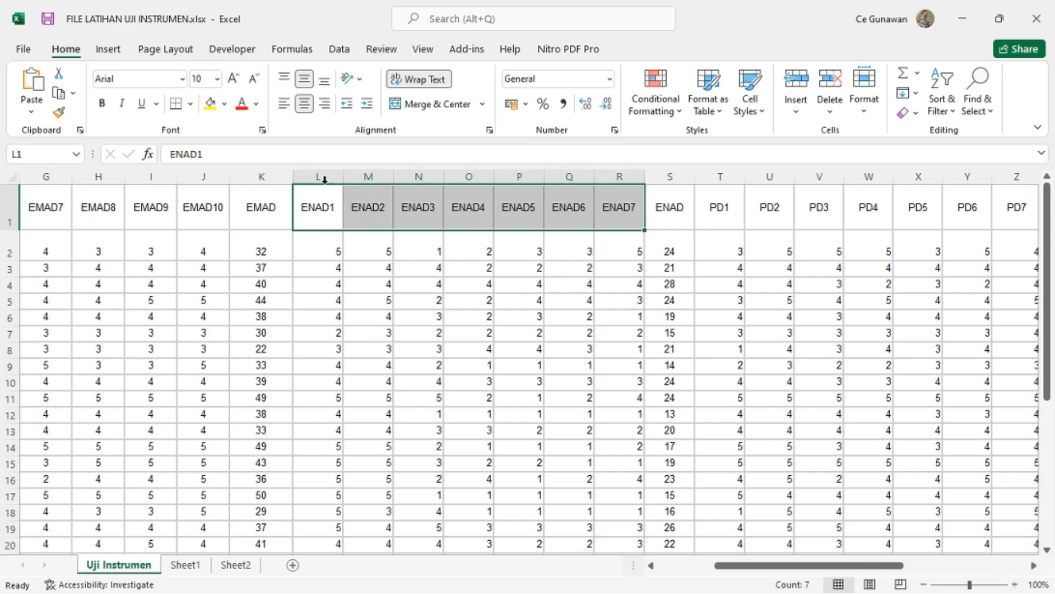
{"action": "left_click_drag", "start_coordinate": [324, 179], "coordinate": [617, 171]}
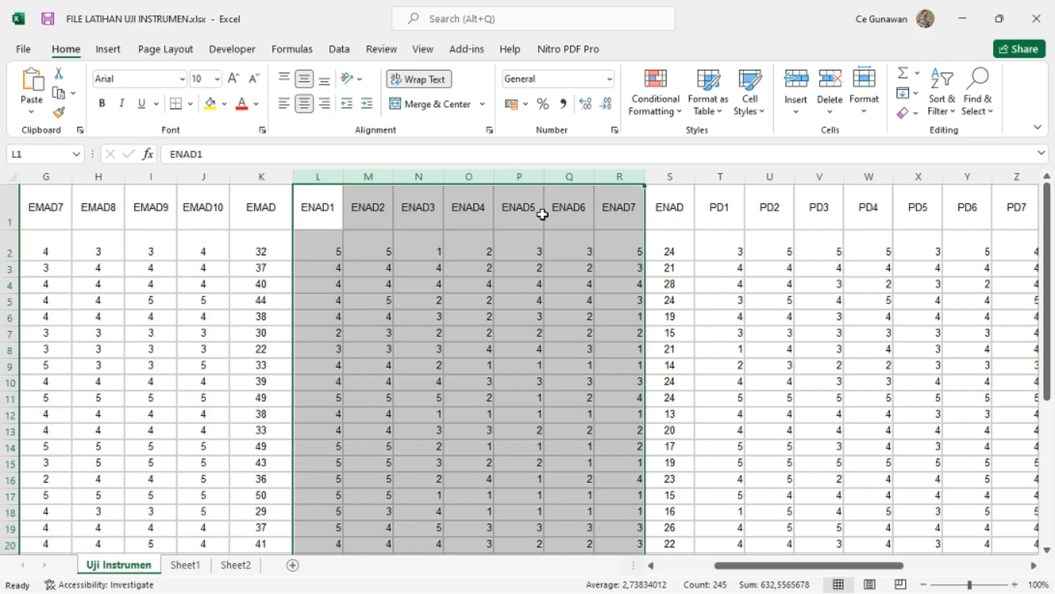
{"action": "left_click", "coordinate": [679, 175]}
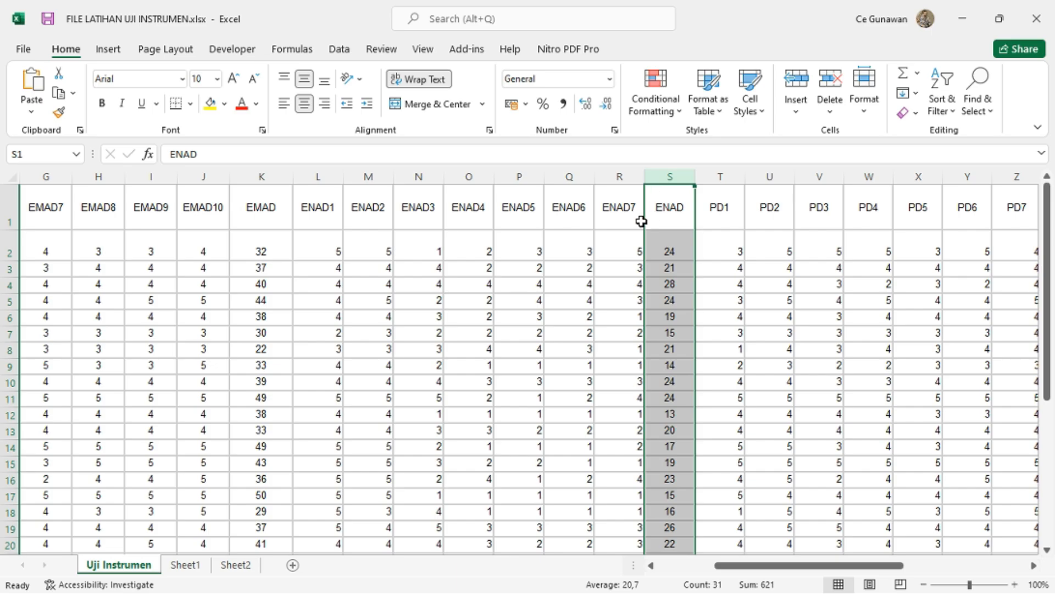
- Check the variable names on Sheet2, and examine the PD total column and the items PD1 to PD14 on Uji Instrumen
{"action": "left_click", "coordinate": [237, 566]}
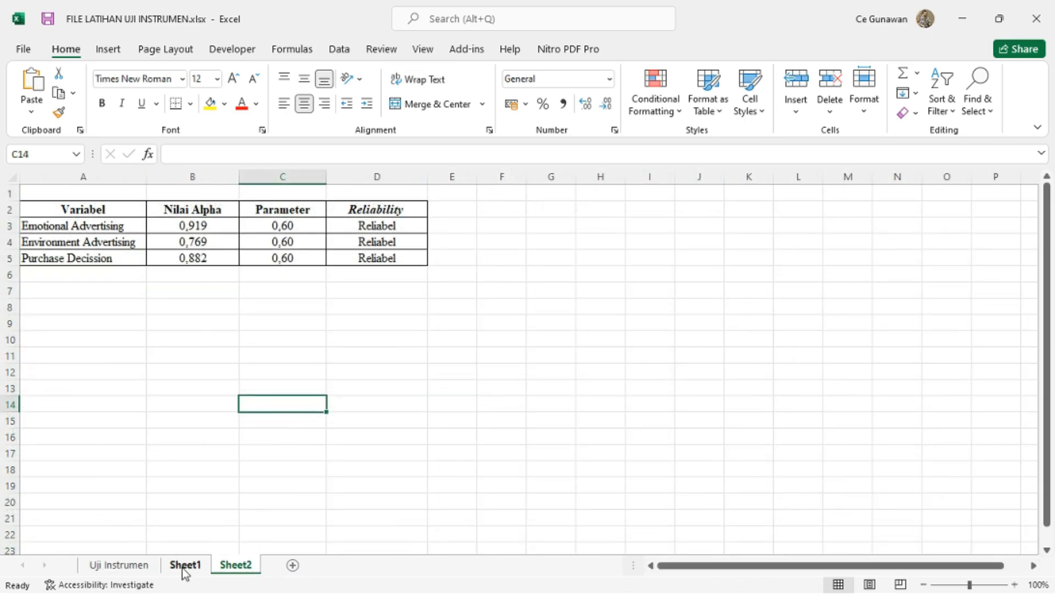
{"action": "left_click", "coordinate": [113, 567]}
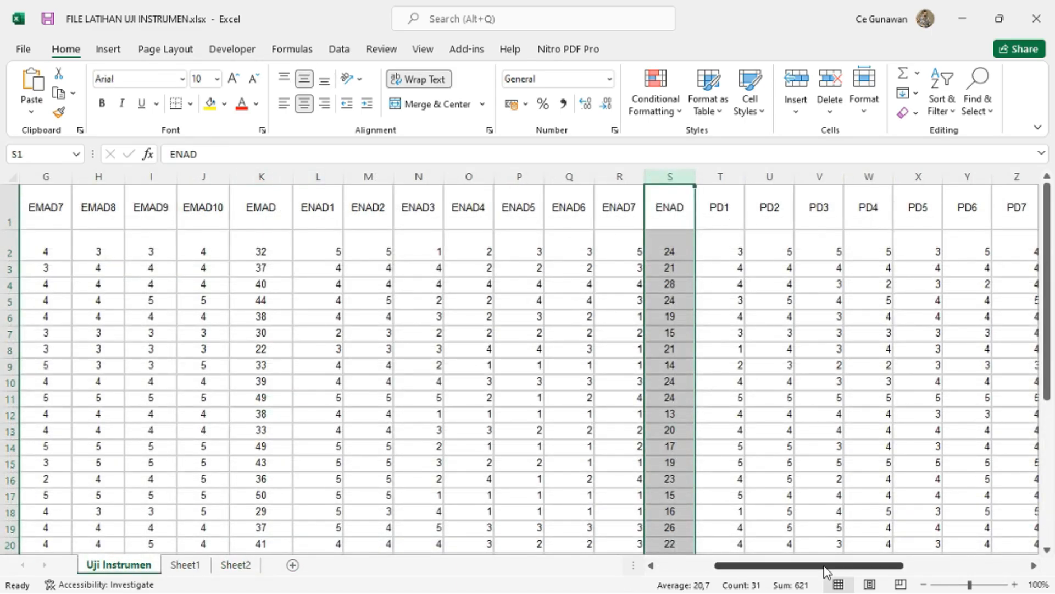
{"action": "left_click_drag", "start_coordinate": [825, 570], "coordinate": [914, 549]}
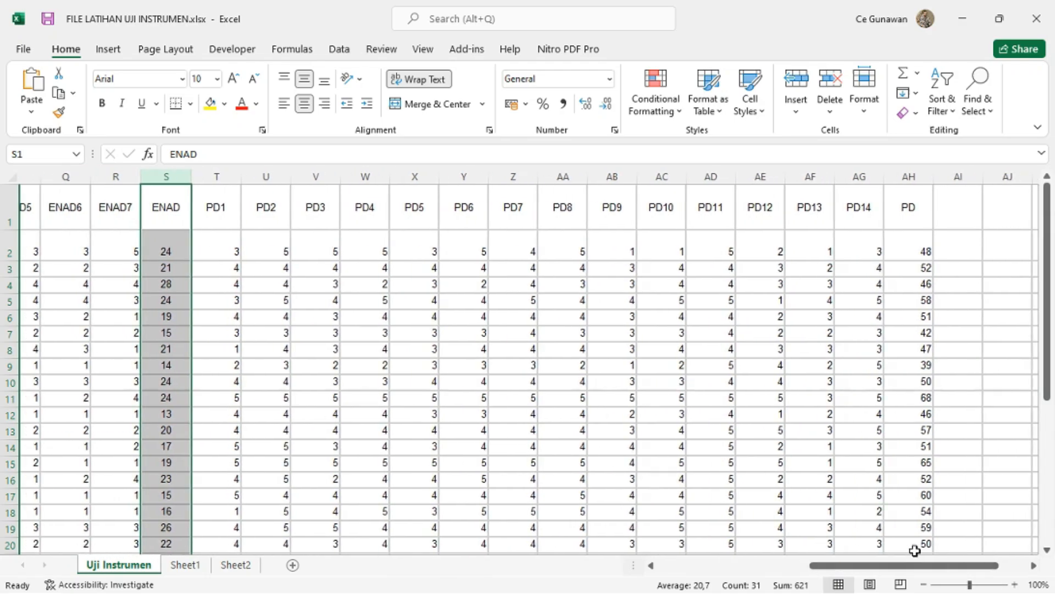
{"action": "left_click", "coordinate": [890, 177]}
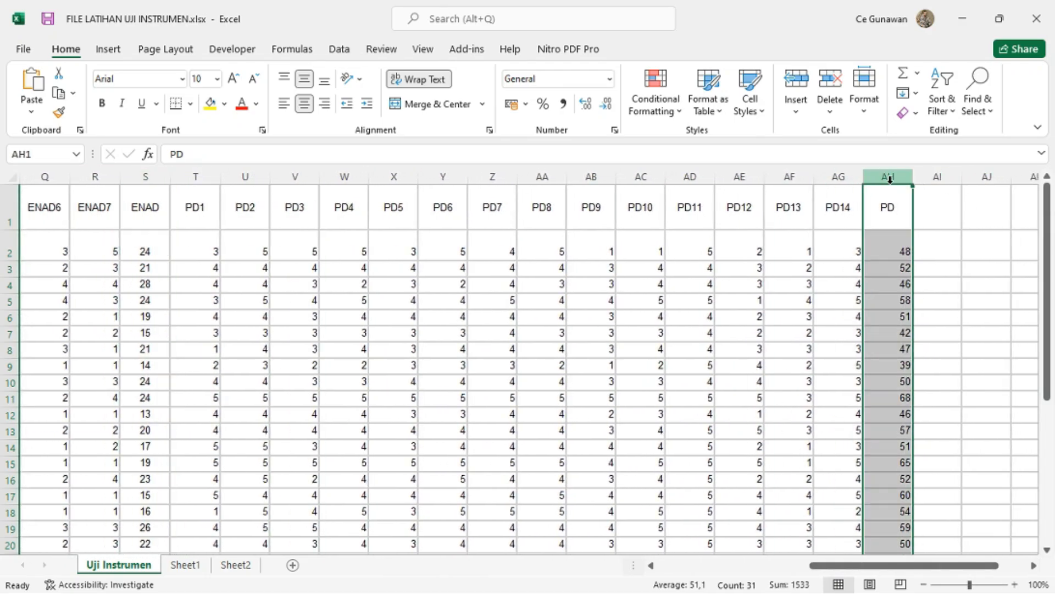
{"action": "left_click", "coordinate": [884, 194]}
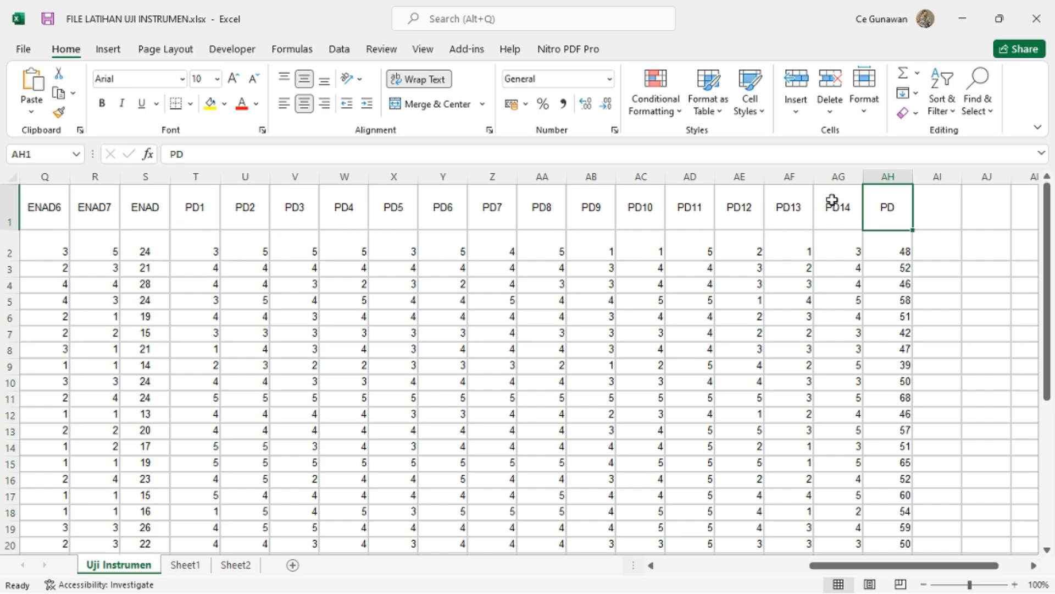
{"action": "left_click", "coordinate": [850, 207]}
{"action": "left_click_drag", "start_coordinate": [177, 176], "coordinate": [849, 177]}
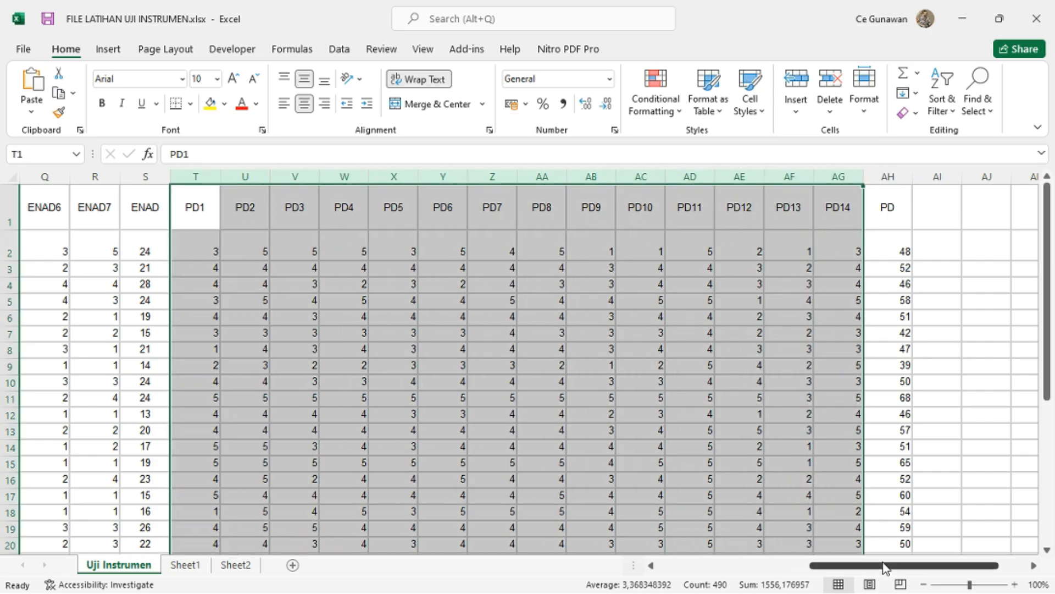
{"action": "left_click_drag", "start_coordinate": [885, 565], "coordinate": [733, 566]}
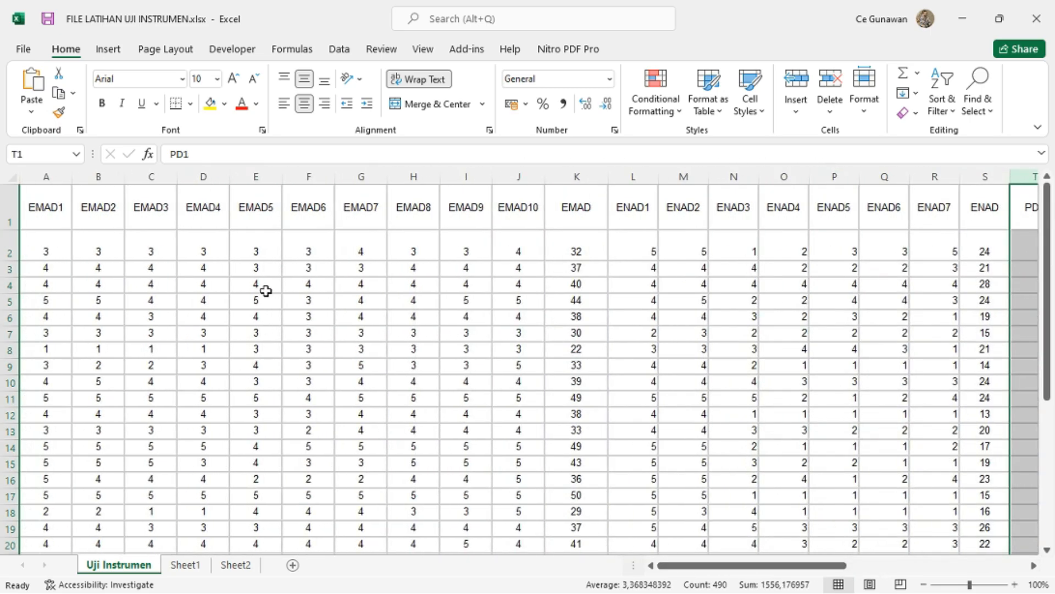
- Close the instrument workbook and switch to the empty SPSS Statistics Data Editor
{"action": "left_click", "coordinate": [1037, 19]}
{"action": "left_click", "coordinate": [597, 325]}
{"action": "key", "text": "alt+Tab"}
{"action": "key", "text": "alt+Tab"}
{"action": "key", "text": "Tab"}
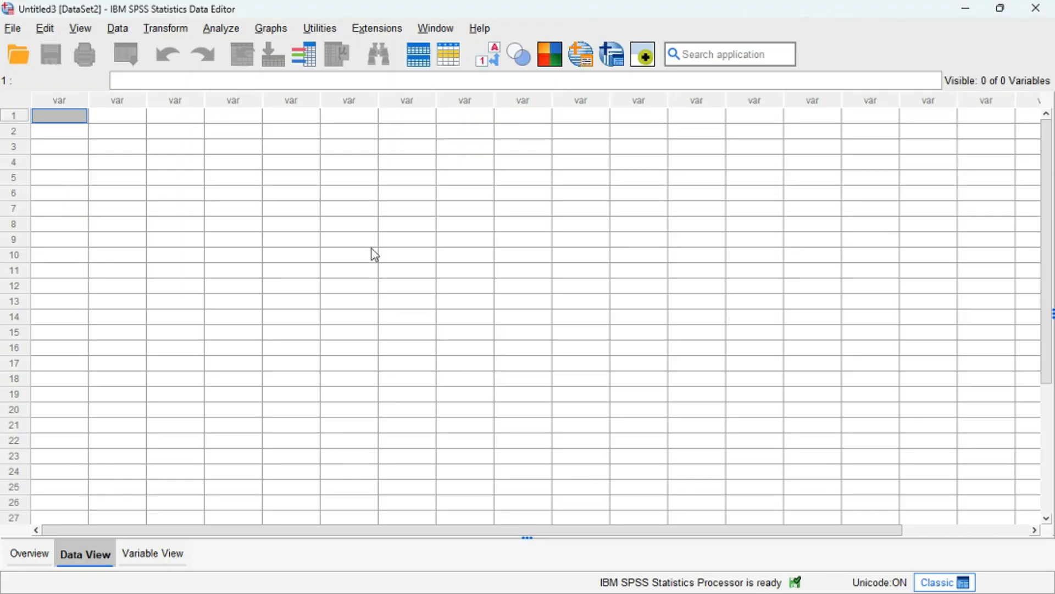
- Start an Excel data import and open FILE LATIHAN UJI INSTRUMEN.xlsx from the UJI INSTRUMEN folder
{"action": "left_click", "coordinate": [11, 31]}
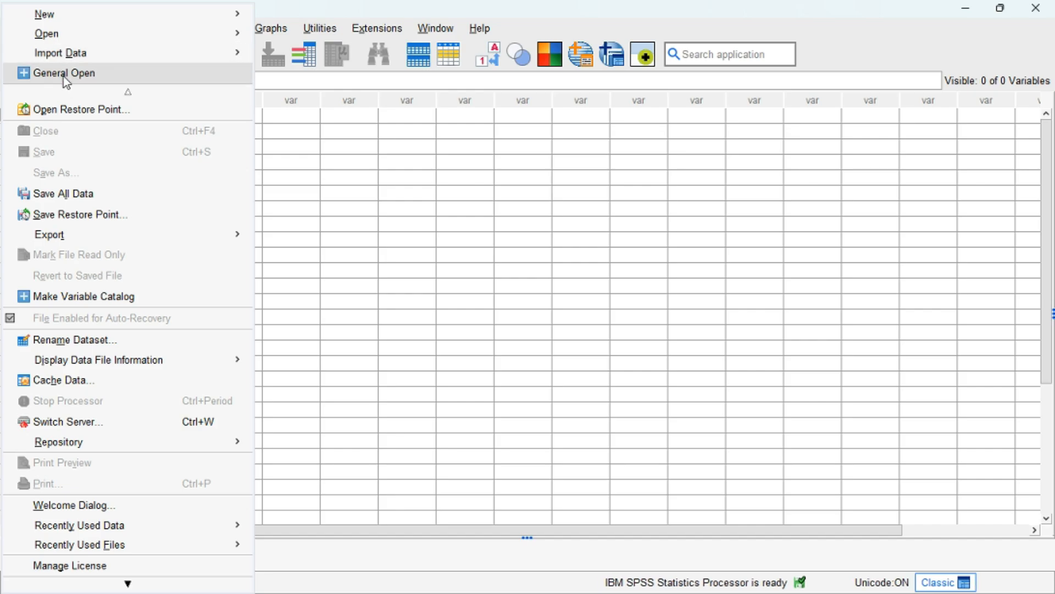
{"action": "mouse_move", "coordinate": [85, 60]}
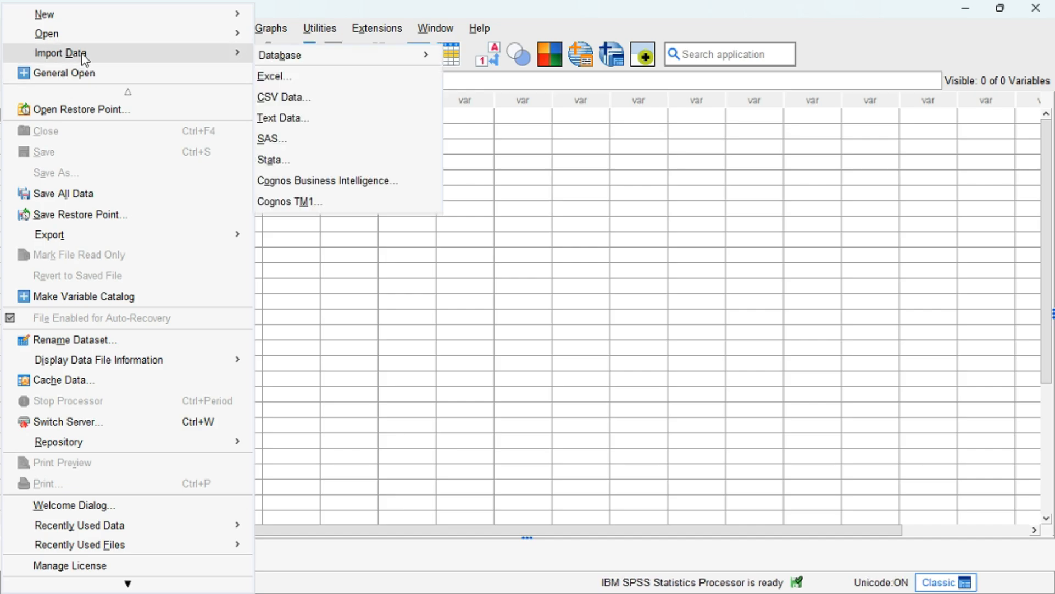
{"action": "left_click", "coordinate": [322, 82]}
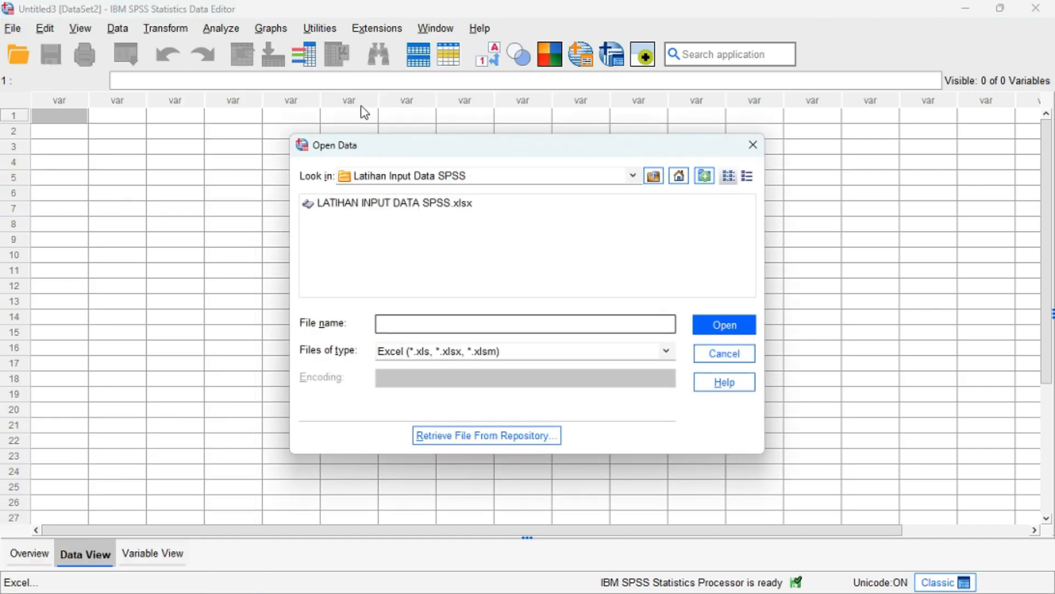
{"action": "left_click", "coordinate": [633, 176]}
{"action": "left_click", "coordinate": [652, 177]}
{"action": "left_click", "coordinate": [653, 176]}
{"action": "double_click", "coordinate": [354, 219]}
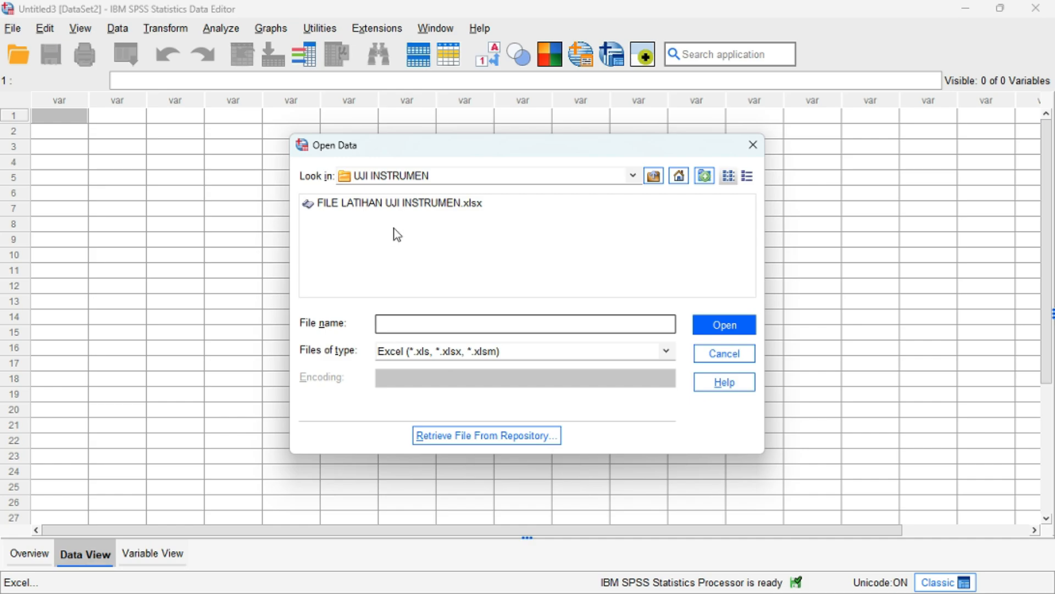
{"action": "left_click", "coordinate": [411, 214]}
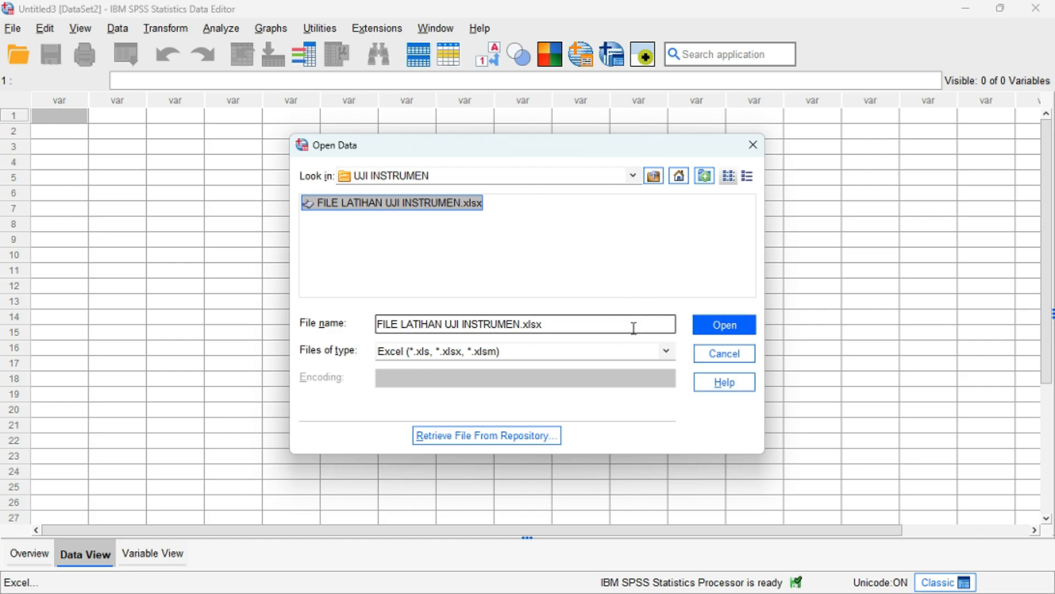
{"action": "left_click", "coordinate": [741, 335]}
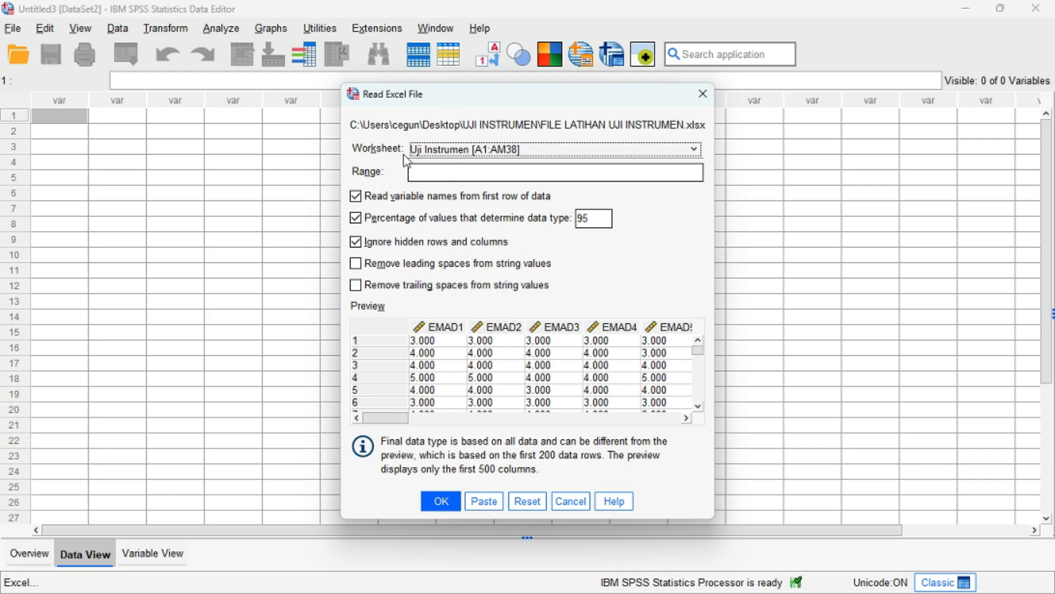
- Import the Uji Instrumen worksheet, reading variable names from the first row of data
{"action": "left_click", "coordinate": [439, 147]}
{"action": "left_click", "coordinate": [439, 149]}
{"action": "left_click", "coordinate": [440, 149]}
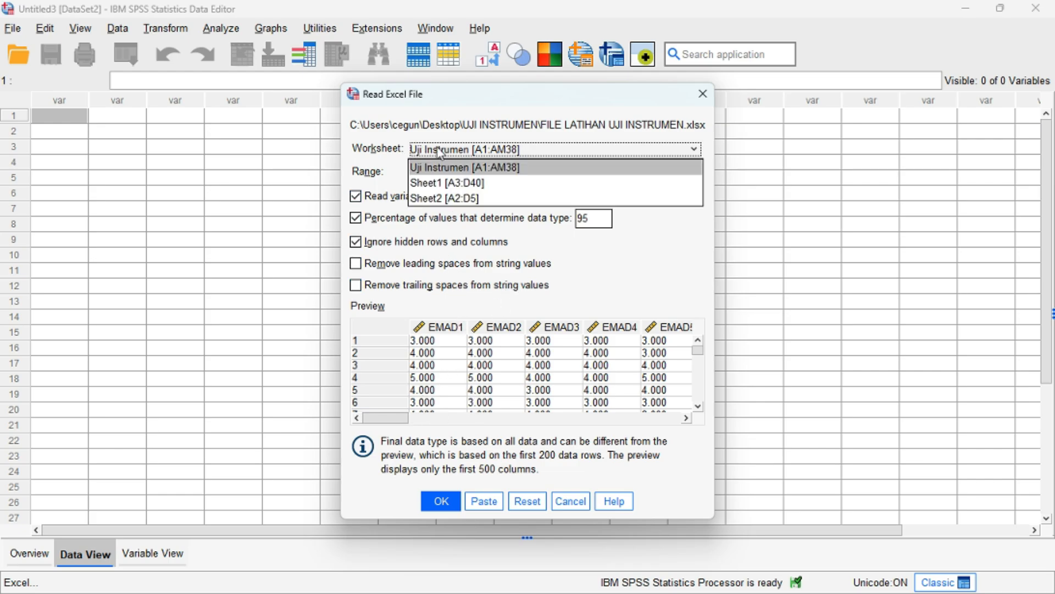
{"action": "left_click", "coordinate": [446, 165]}
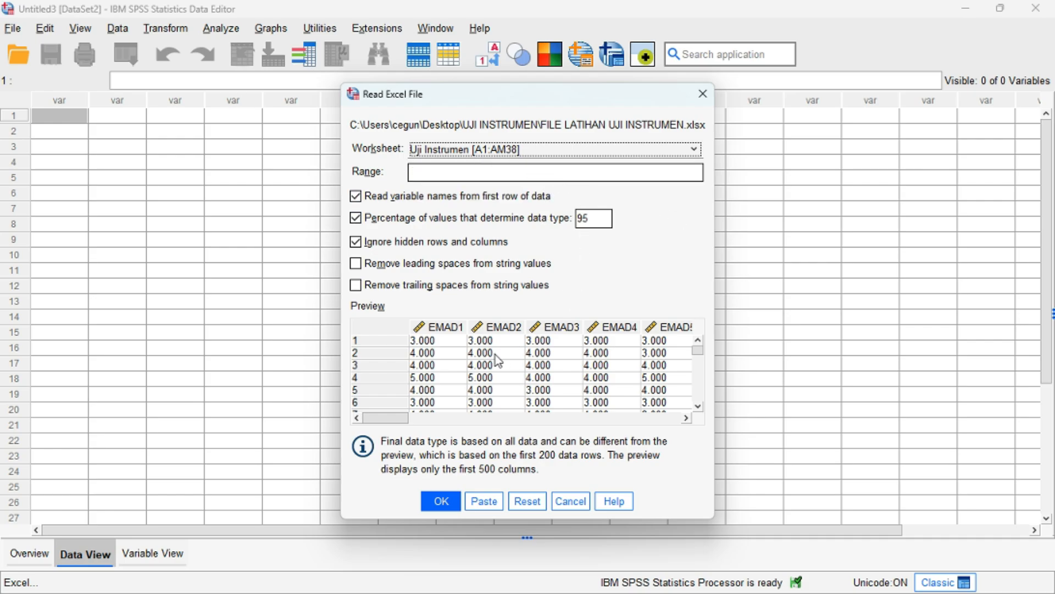
{"action": "left_click", "coordinate": [440, 501]}
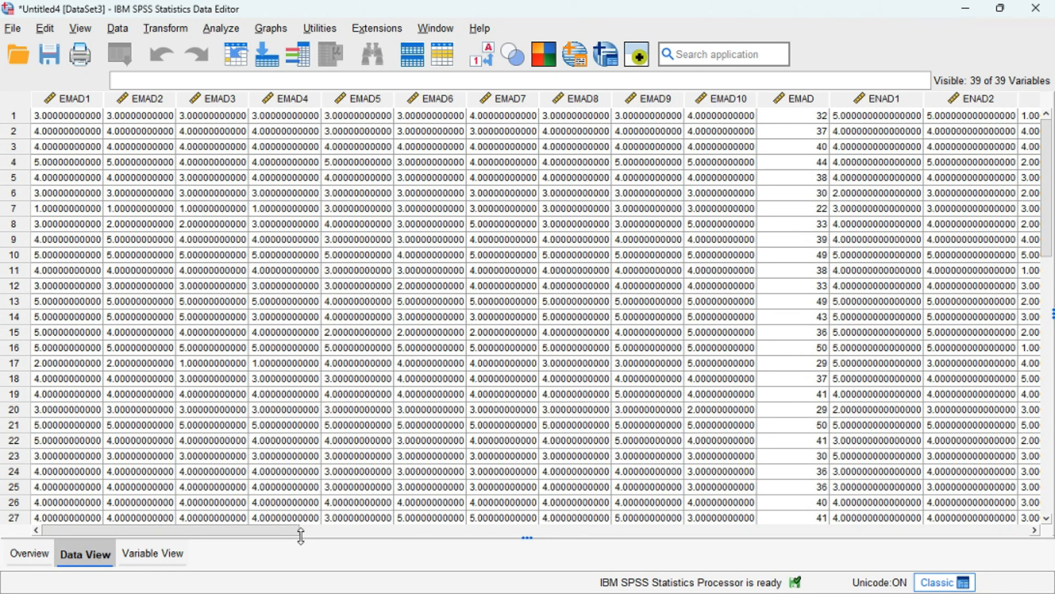
- Set the decimals of variables EMAD1 and EMAD2 to 0 in the variable definitions
{"action": "mouse_move", "coordinate": [277, 532]}
{"action": "left_mouse_down"}
{"action": "mouse_move", "coordinate": [577, 530]}
{"action": "mouse_move", "coordinate": [259, 537]}
{"action": "left_mouse_up"}
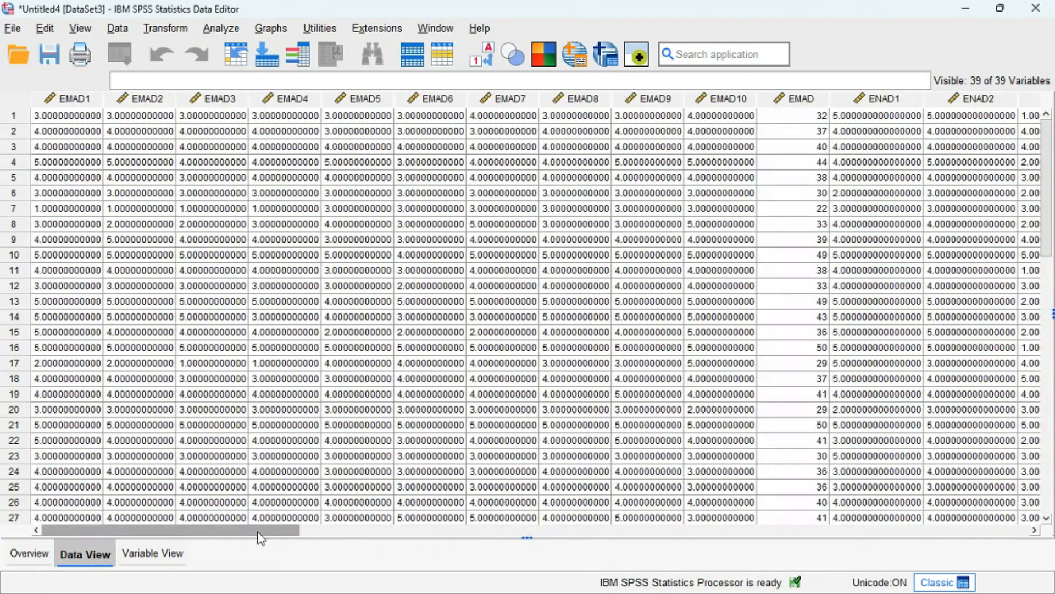
{"action": "left_click", "coordinate": [82, 118]}
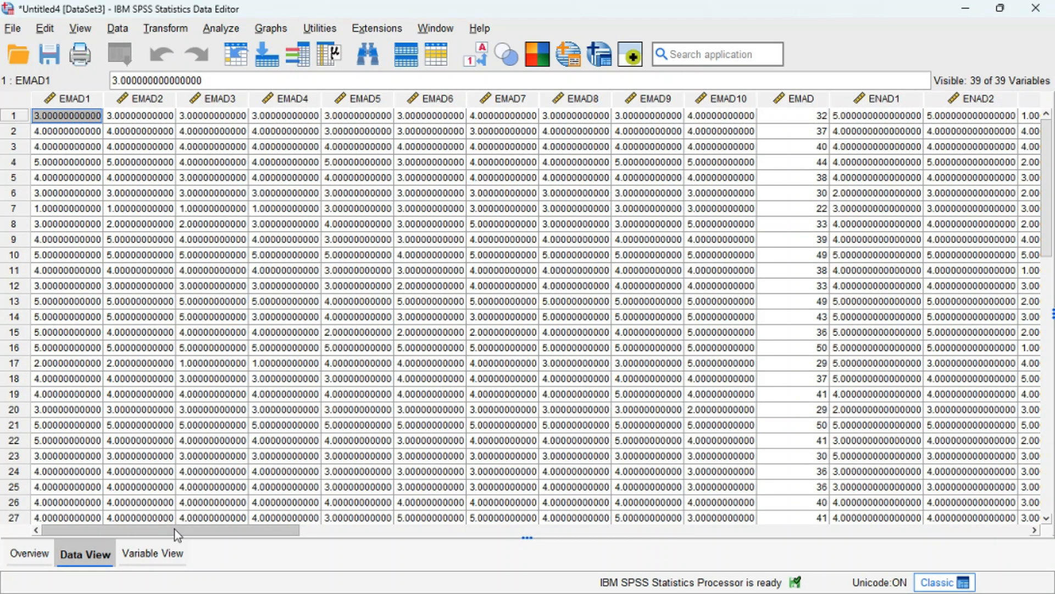
{"action": "left_click", "coordinate": [164, 553]}
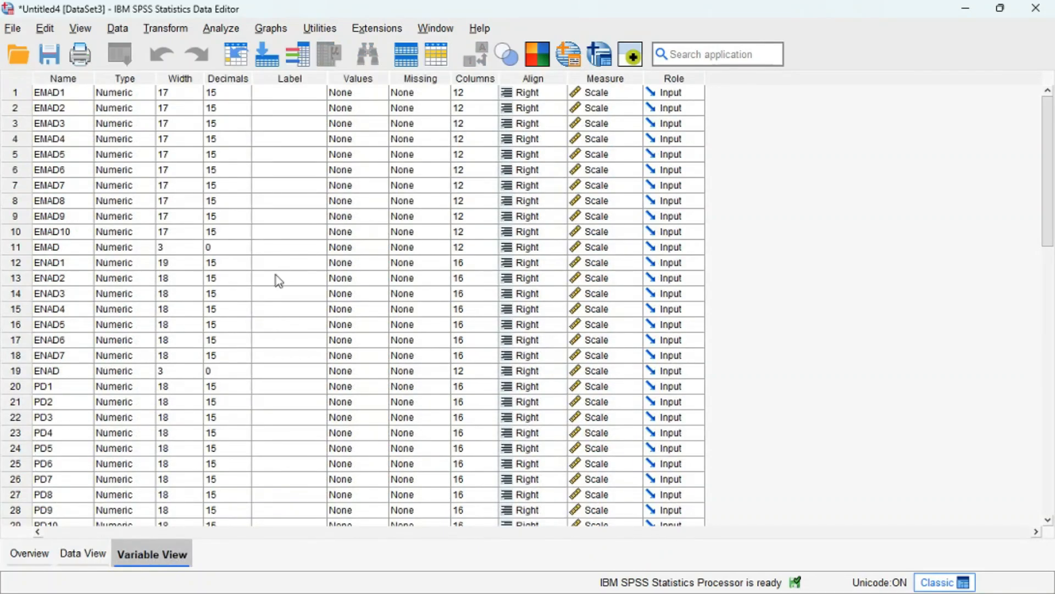
{"action": "scroll", "coordinate": [318, 275], "scroll_direction": "down", "scroll_amount": 5}
{"action": "scroll", "coordinate": [344, 278], "scroll_direction": "up", "scroll_amount": 5}
{"action": "left_click", "coordinate": [225, 91]}
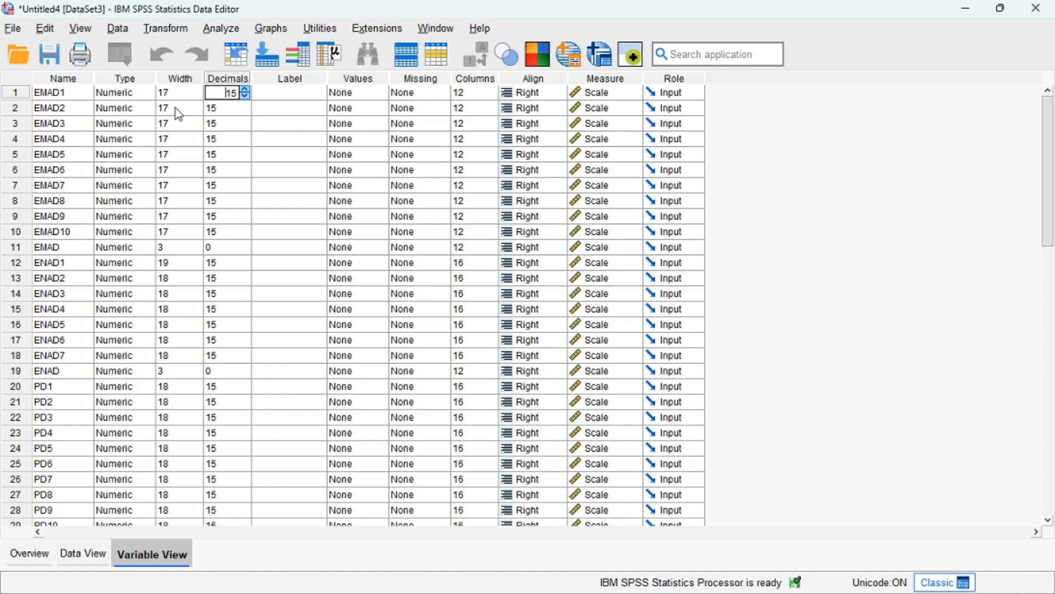
{"action": "left_click", "coordinate": [65, 96]}
{"action": "left_click", "coordinate": [216, 94]}
{"action": "left_click_drag", "start_coordinate": [215, 91], "coordinate": [236, 94]}
{"action": "left_click", "coordinate": [231, 108]}
{"action": "left_click_drag", "start_coordinate": [221, 109], "coordinate": [238, 110]}
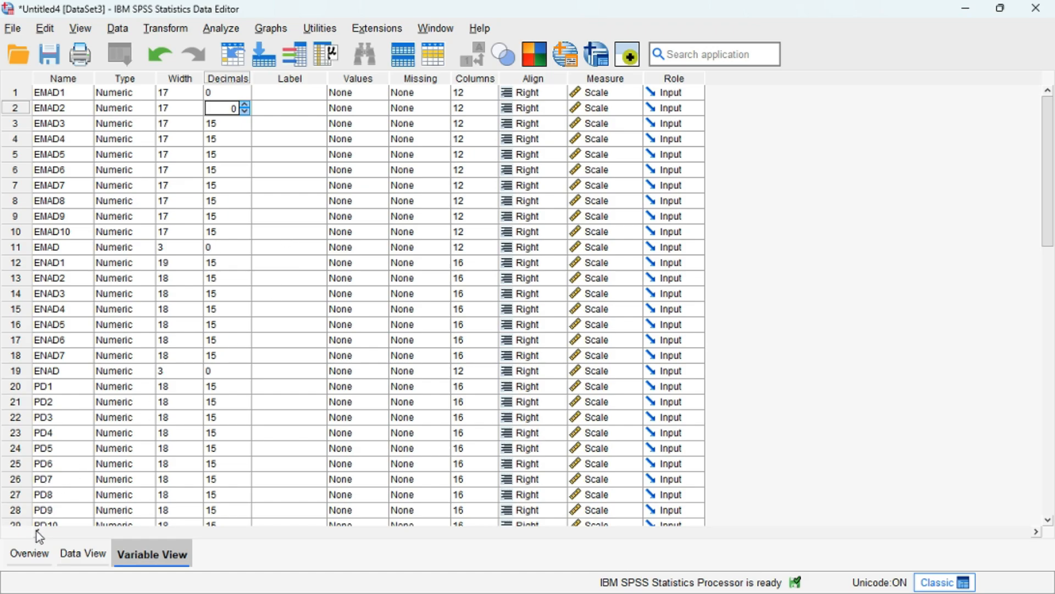
- Check how the EMAD1 and EMAD2 scores are displayed in the data grid
{"action": "left_click", "coordinate": [83, 553]}
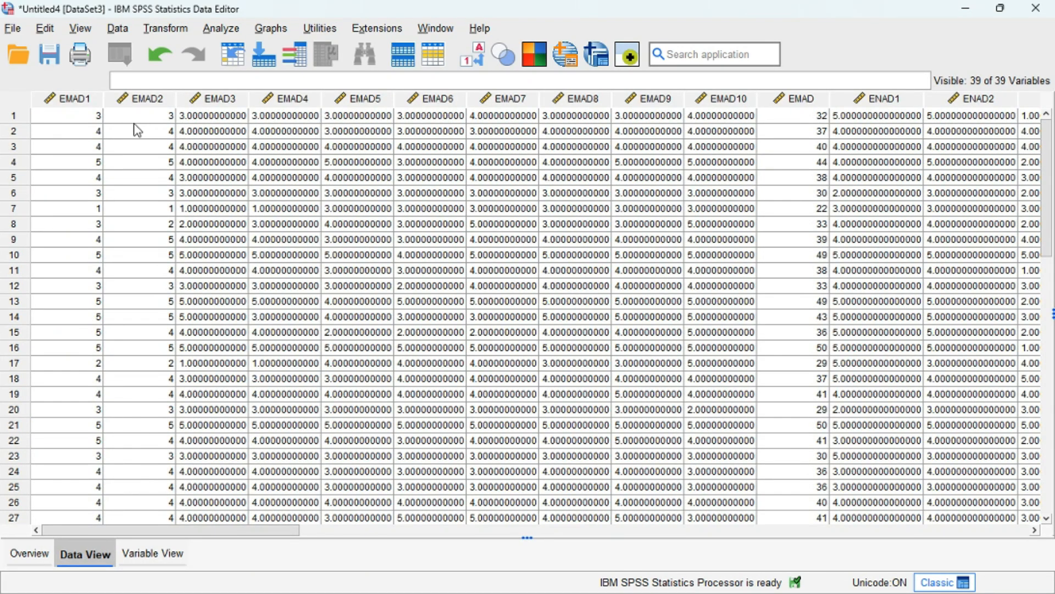
{"action": "left_click", "coordinate": [78, 118]}
{"action": "scroll", "coordinate": [93, 176], "scroll_direction": "down", "scroll_amount": 3}
{"action": "scroll", "coordinate": [96, 188], "scroll_direction": "down", "scroll_amount": 1}
{"action": "scroll", "coordinate": [98, 189], "scroll_direction": "up", "scroll_amount": 3}
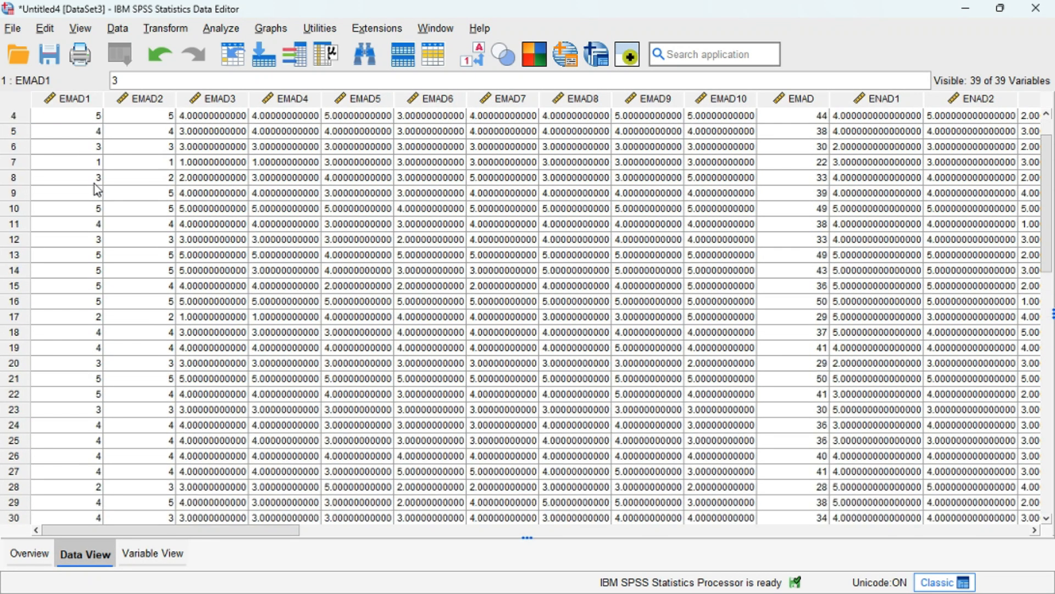
{"action": "scroll", "coordinate": [99, 189], "scroll_direction": "down", "scroll_amount": 3}
{"action": "scroll", "coordinate": [101, 191], "scroll_direction": "up", "scroll_amount": 4}
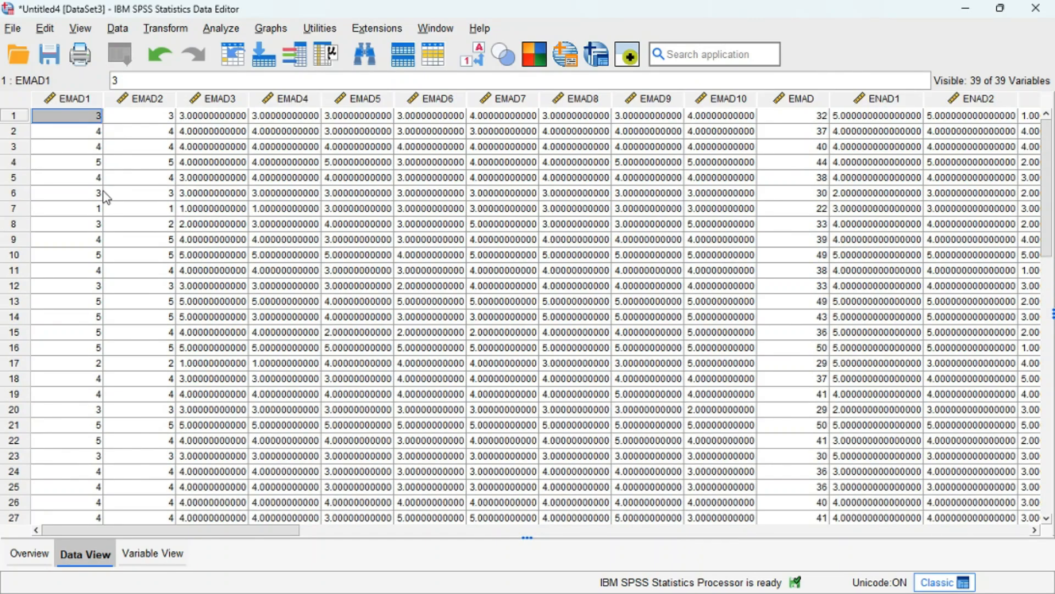
- Return to the variable definitions and set the decimals of EMAD3, EMAD4 and EMAD5 to 0
{"action": "left_click", "coordinate": [147, 553]}
{"action": "scroll", "coordinate": [186, 354], "scroll_direction": "down", "scroll_amount": 2}
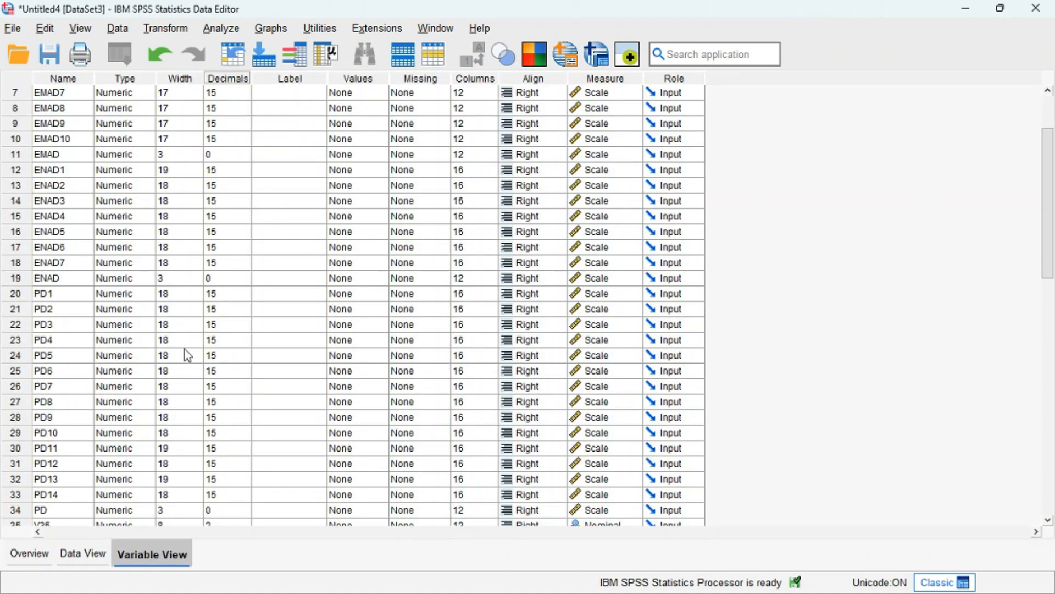
{"action": "scroll", "coordinate": [186, 355], "scroll_direction": "up", "scroll_amount": 2}
{"action": "left_click", "coordinate": [230, 125]}
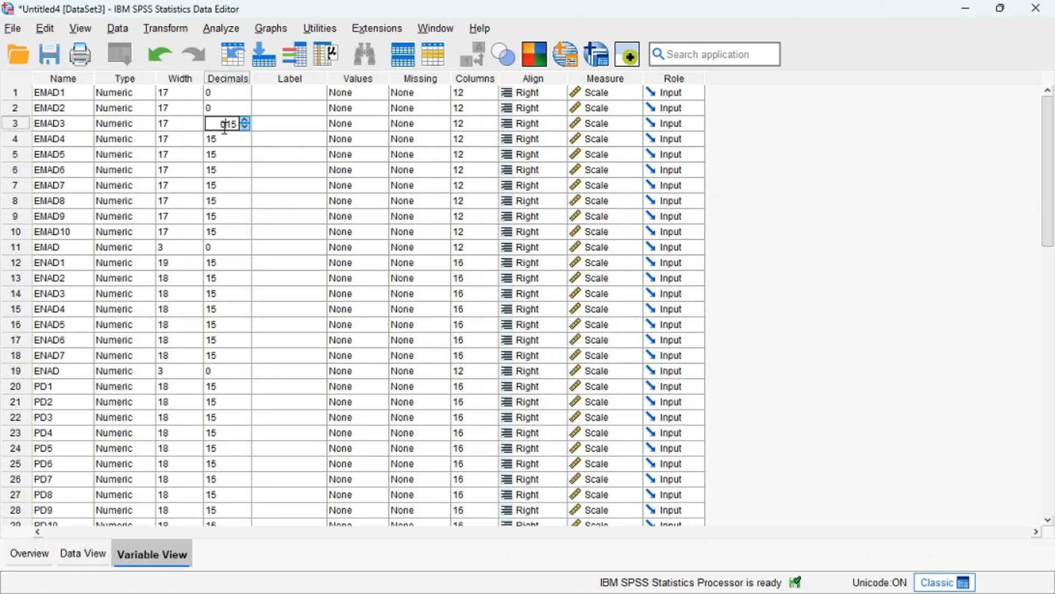
{"action": "double_click", "coordinate": [225, 126]}
{"action": "left_click", "coordinate": [234, 143]}
{"action": "left_click_drag", "start_coordinate": [213, 142], "coordinate": [241, 145]}
{"action": "type", "text": "0"}
{"action": "left_click", "coordinate": [232, 156]}
{"action": "type", "text": "0"}
{"action": "left_click", "coordinate": [211, 140]}
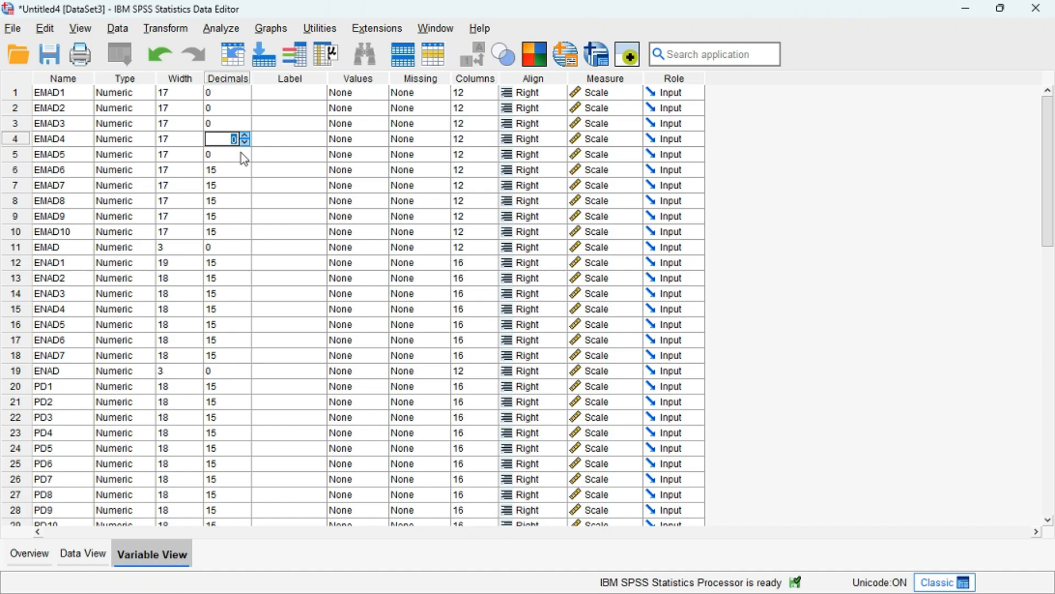
{"action": "key", "text": "Return"}
{"action": "key", "text": "Return"}
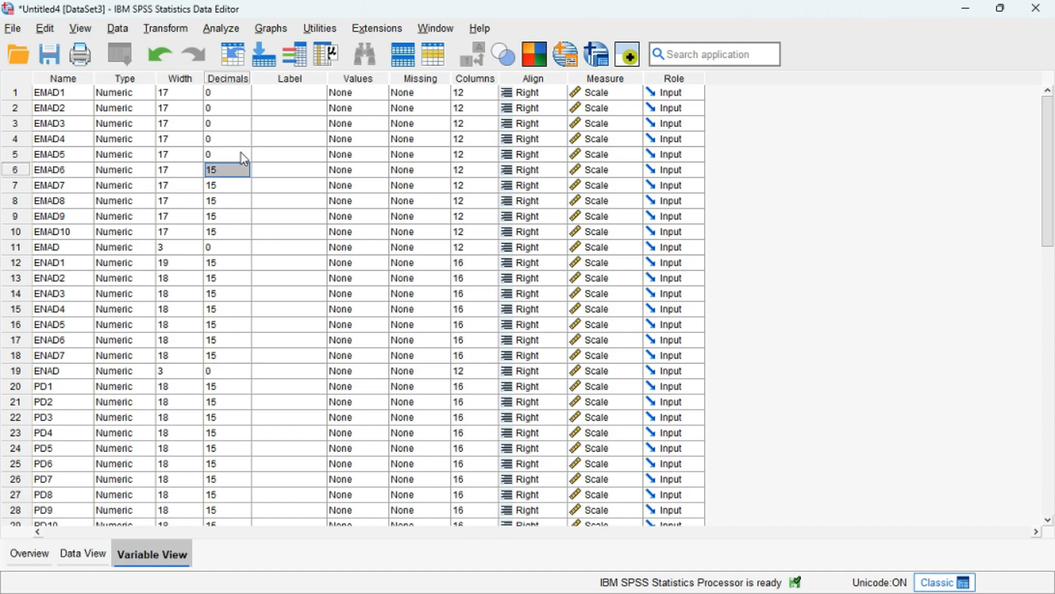
- Set the decimals of variables EMAD6 through EMAD10 to 0
{"action": "type", "text": "0"}
{"action": "key", "text": "Return"}
{"action": "type", "text": "0"}
{"action": "key", "text": "Return"}
{"action": "type", "text": "0"}
{"action": "key", "text": "Return"}
{"action": "type", "text": "0"}
{"action": "key", "text": "Return"}
{"action": "type", "text": "0"}
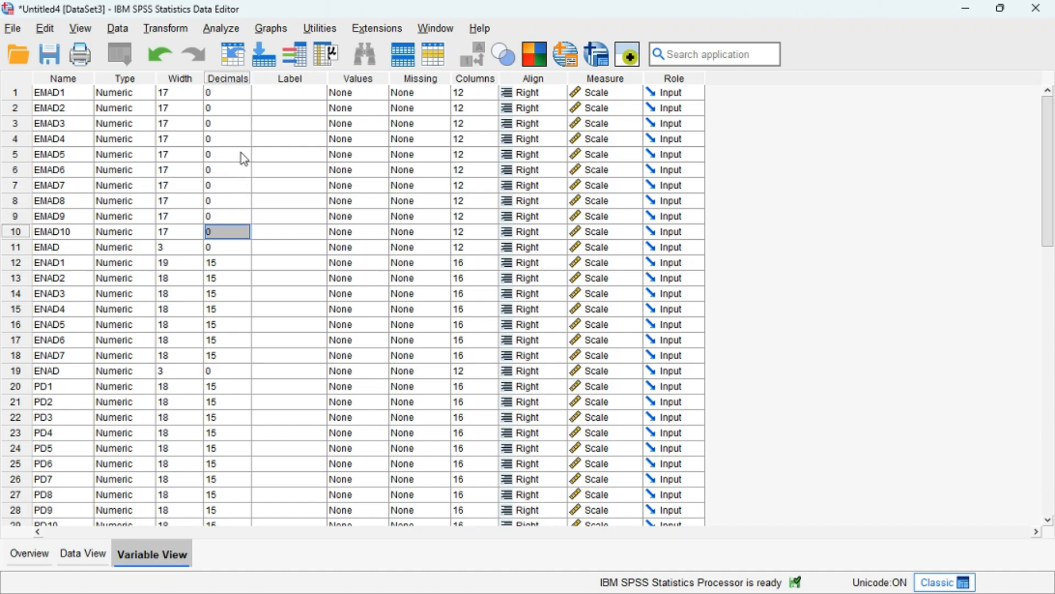
{"action": "key", "text": "Return"}
- Set the decimals of variables ENAD1 through ENAD7 to 0
{"action": "key", "text": "Return"}
{"action": "type", "text": "0"}
{"action": "key", "text": "Return"}
{"action": "type", "text": "0"}
{"action": "key", "text": "Return"}
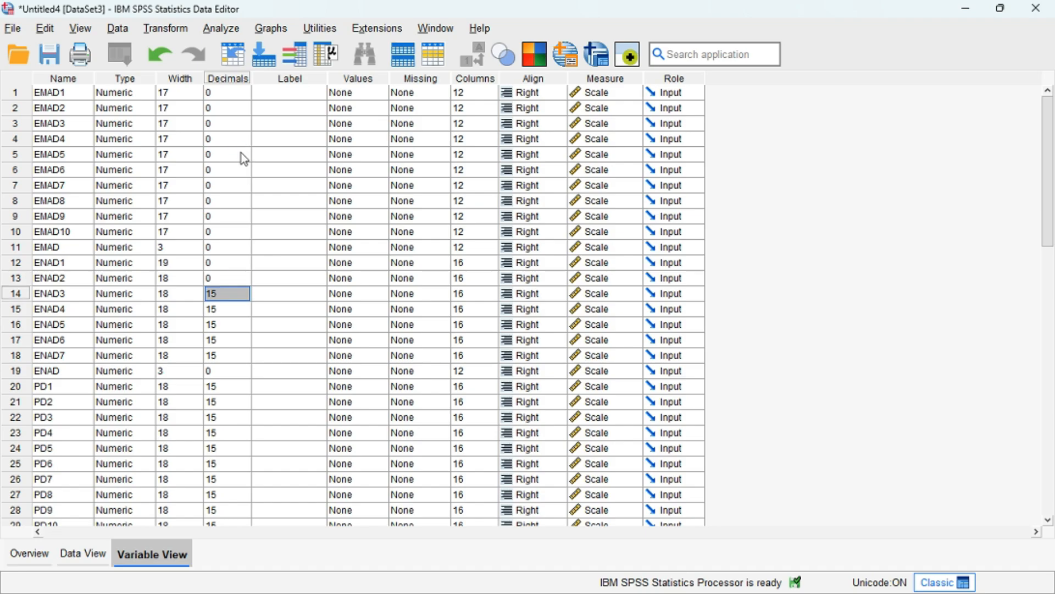
{"action": "key", "text": "0"}
{"action": "key", "text": "Return"}
{"action": "key", "text": "0"}
{"action": "key", "text": "Return"}
{"action": "key", "text": "0"}
{"action": "key", "text": "Return"}
{"action": "key", "text": "0"}
{"action": "key", "text": "Return"}
{"action": "key", "text": "0"}
{"action": "key", "text": "Return"}
{"action": "key", "text": "Return"}
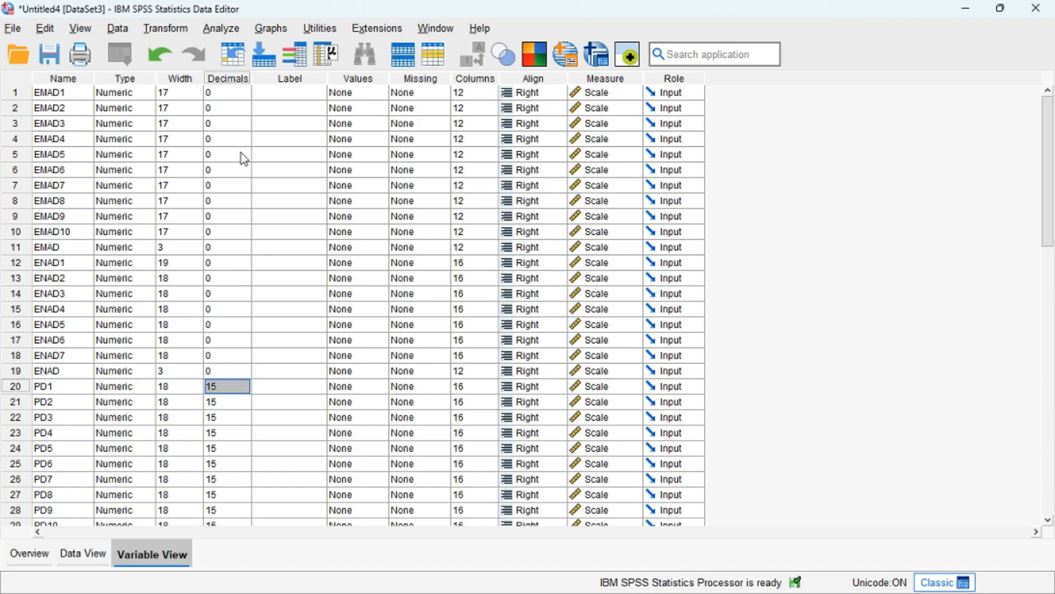
- Set the decimals of variables PD1 through PD14 to 0
{"action": "type", "text": "0"}
{"action": "key", "text": "Return"}
{"action": "type", "text": "0"}
{"action": "key", "text": "Return"}
{"action": "type", "text": "0"}
{"action": "key", "text": "Return"}
{"action": "type", "text": "0"}
{"action": "key", "text": "Return"}
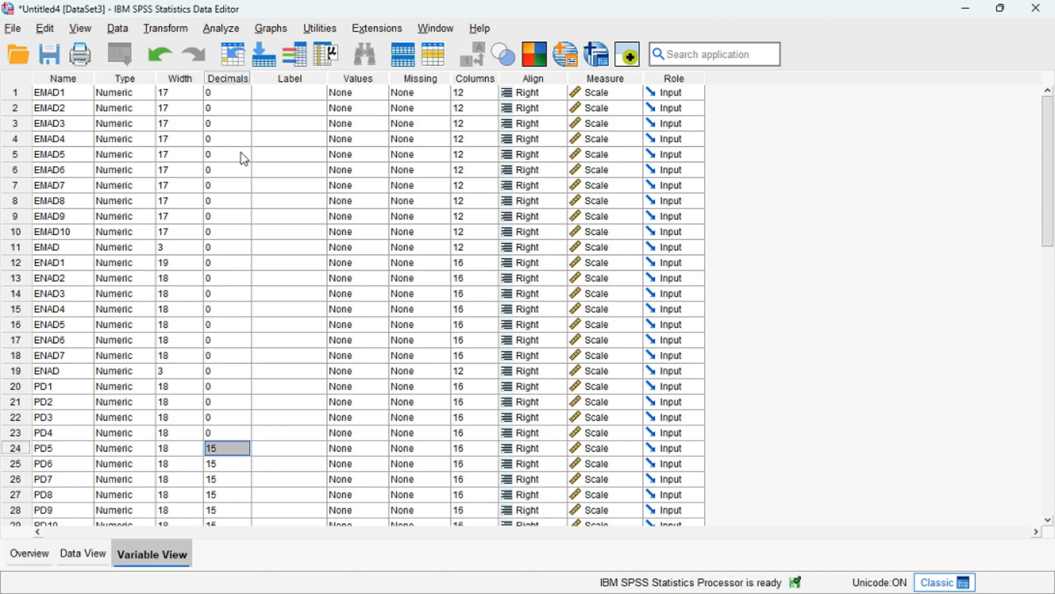
{"action": "type", "text": "0"}
{"action": "key", "text": "Return"}
{"action": "type", "text": "0"}
{"action": "key", "text": "Return"}
{"action": "type", "text": "0"}
{"action": "key", "text": "Return"}
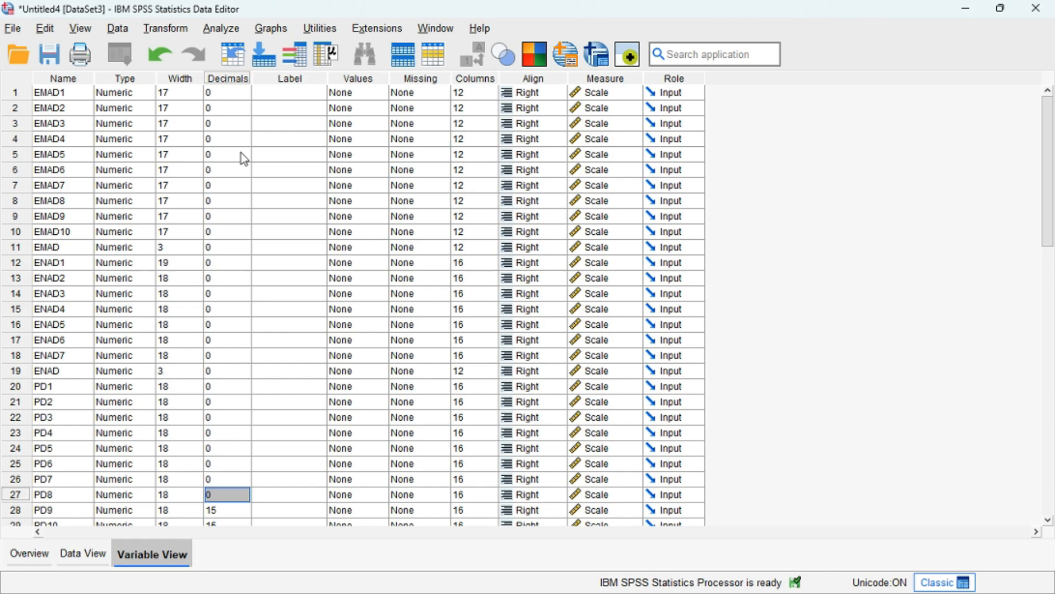
{"action": "type", "text": "0"}
{"action": "key", "text": "Return"}
{"action": "type", "text": "0"}
{"action": "key", "text": "Return"}
{"action": "type", "text": "0"}
{"action": "key", "text": "Return"}
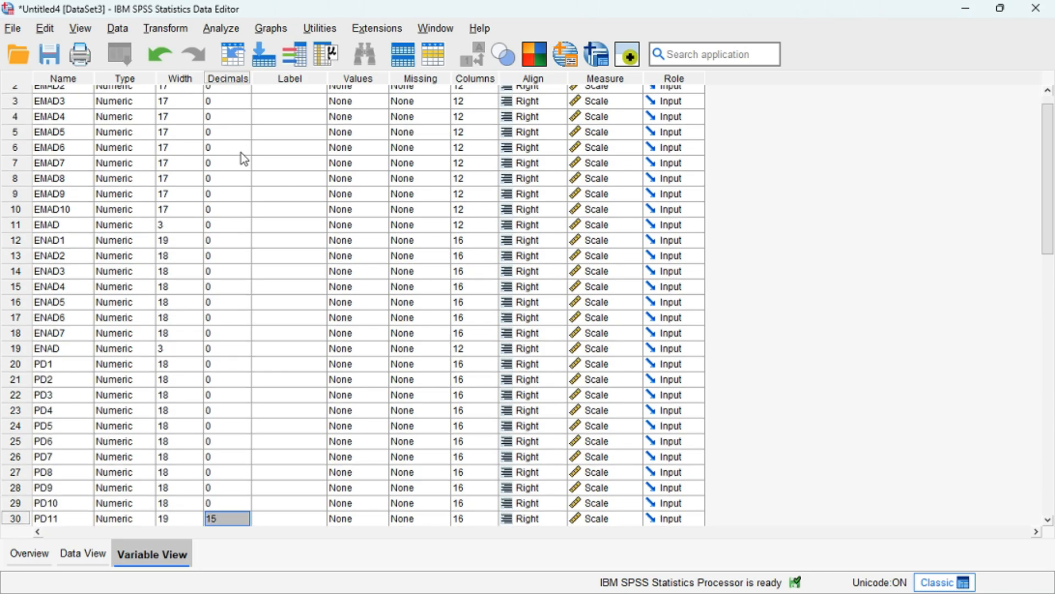
{"action": "type", "text": "0"}
{"action": "key", "text": "Return"}
{"action": "type", "text": "0"}
{"action": "key", "text": "Return"}
{"action": "type", "text": "0"}
{"action": "key", "text": "Return"}
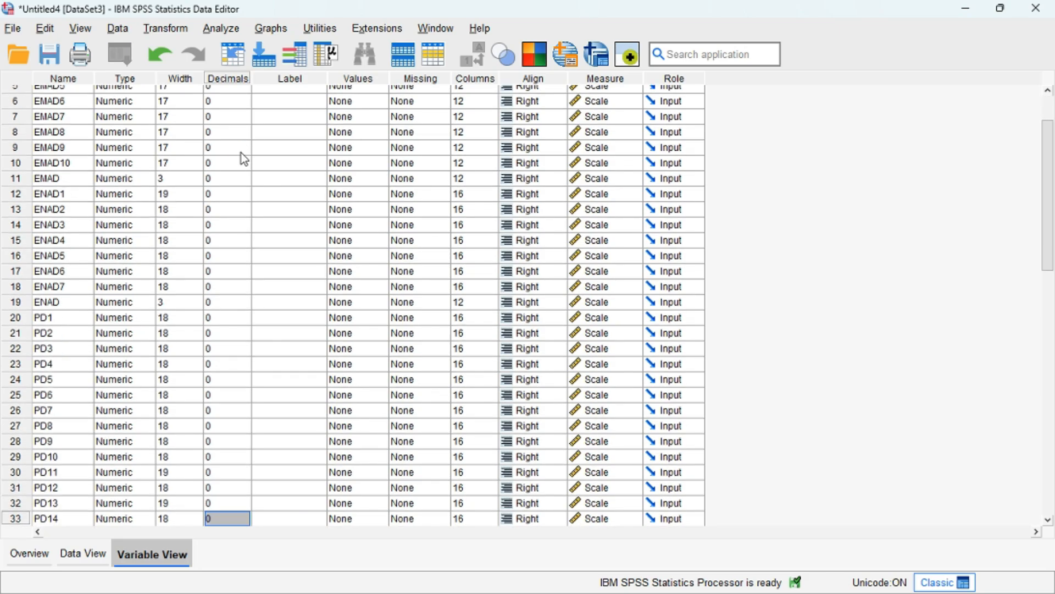
{"action": "type", "text": "0"}
{"action": "key", "text": "Return"}
- Delete the surplus variables V39 and V38 from the end of the variable list
{"action": "key", "text": "Return"}
{"action": "key", "text": "Return"}
{"action": "key", "text": "Return"}
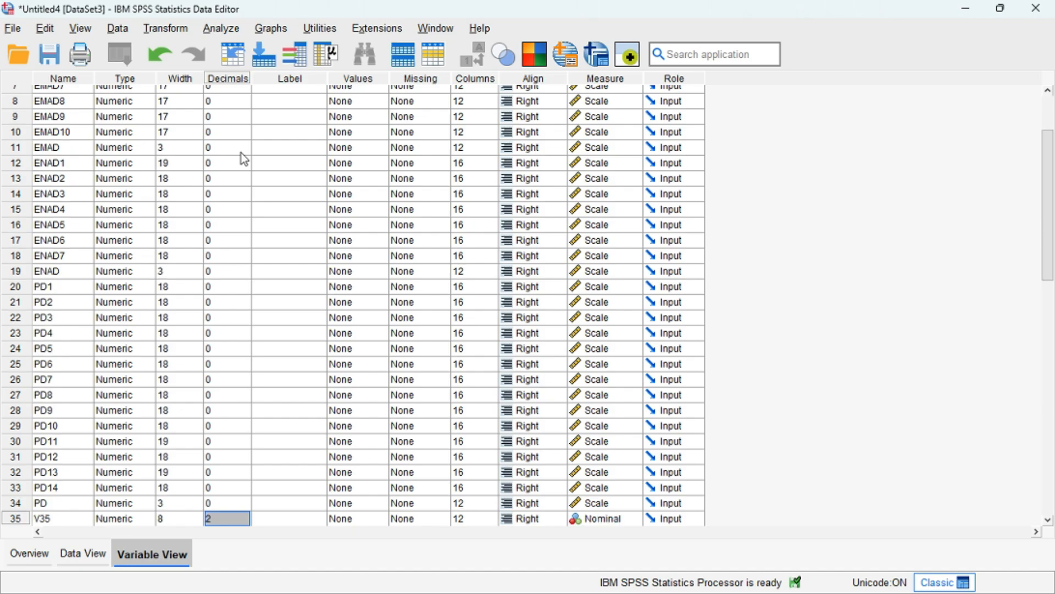
{"action": "key", "text": "Return"}
{"action": "key", "text": "Return"}
{"action": "key", "text": "Return"}
{"action": "key", "text": "Return"}
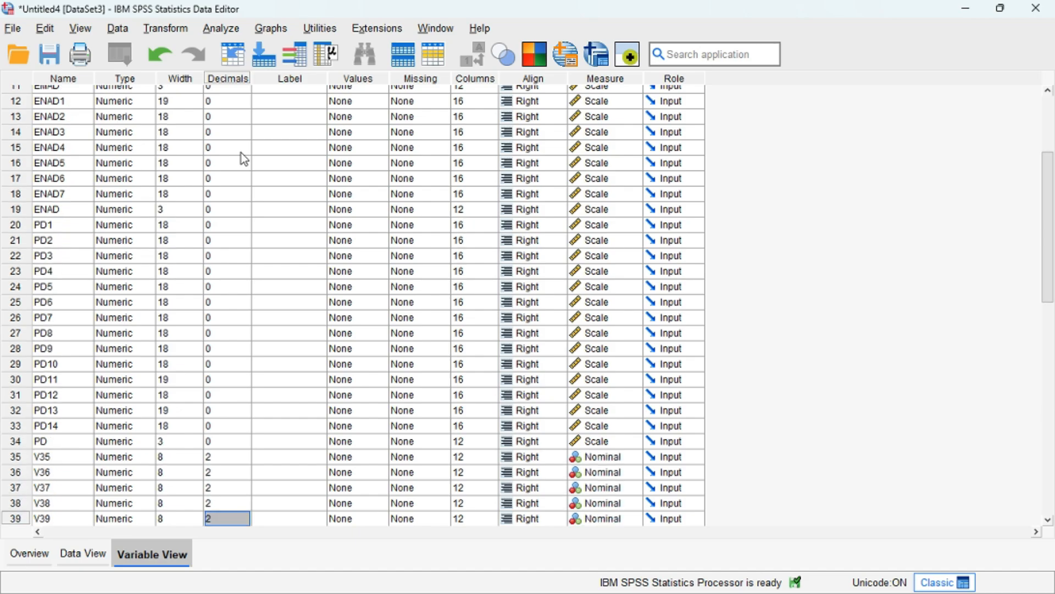
{"action": "left_click_drag", "start_coordinate": [22, 423], "coordinate": [19, 488]}
{"action": "right_click", "coordinate": [13, 487]}
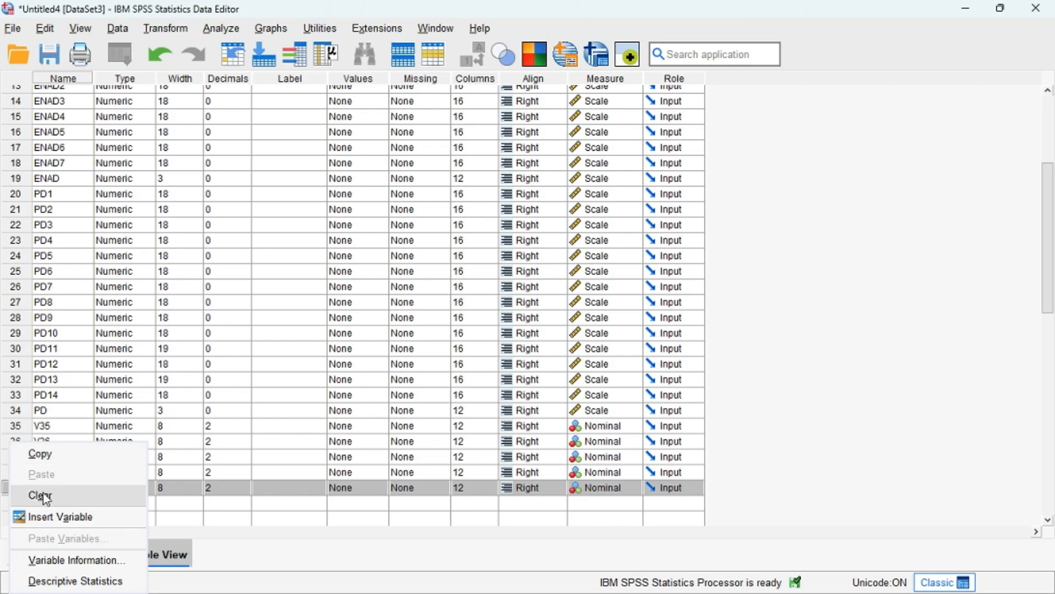
{"action": "left_click", "coordinate": [45, 501]}
{"action": "left_click_drag", "start_coordinate": [19, 425], "coordinate": [17, 473]}
{"action": "right_click", "coordinate": [15, 471]}
{"action": "left_click", "coordinate": [64, 496]}
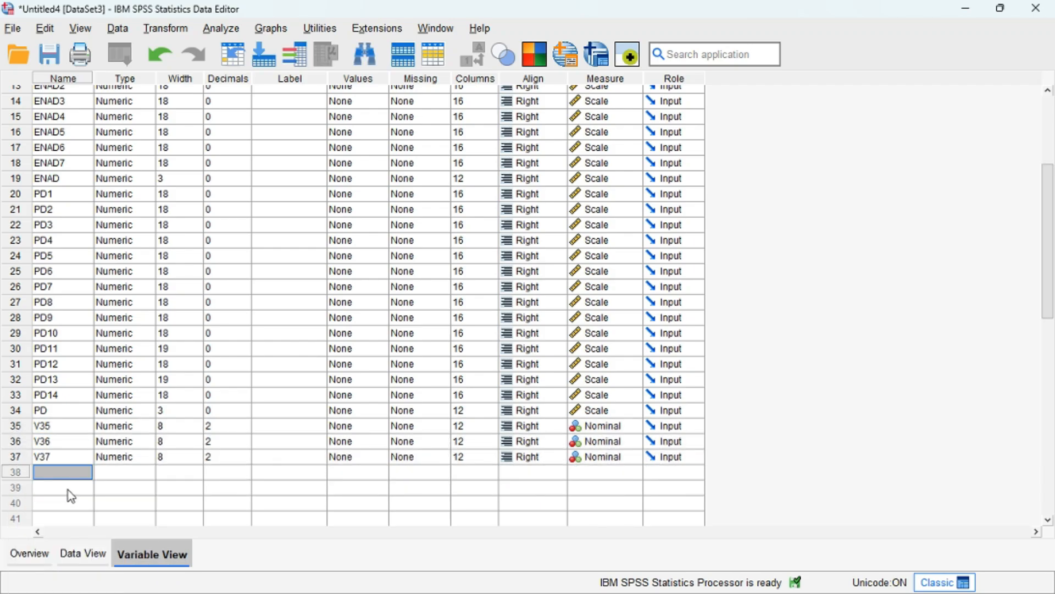
- Delete the surplus variables V35 and V36 below PD
{"action": "left_click", "coordinate": [17, 426]}
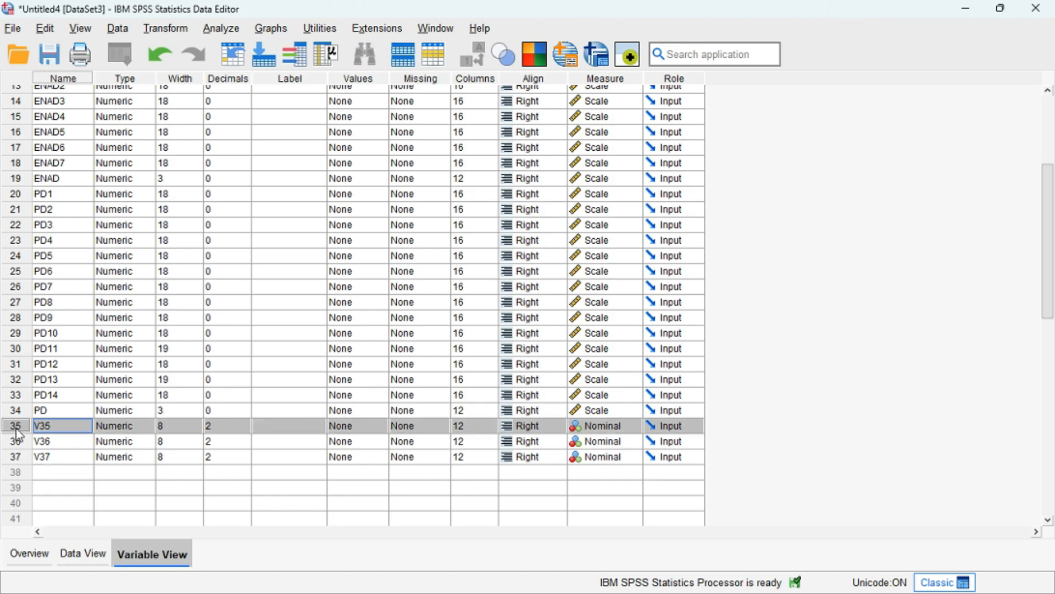
{"action": "right_click", "coordinate": [18, 429]}
{"action": "left_click", "coordinate": [46, 482]}
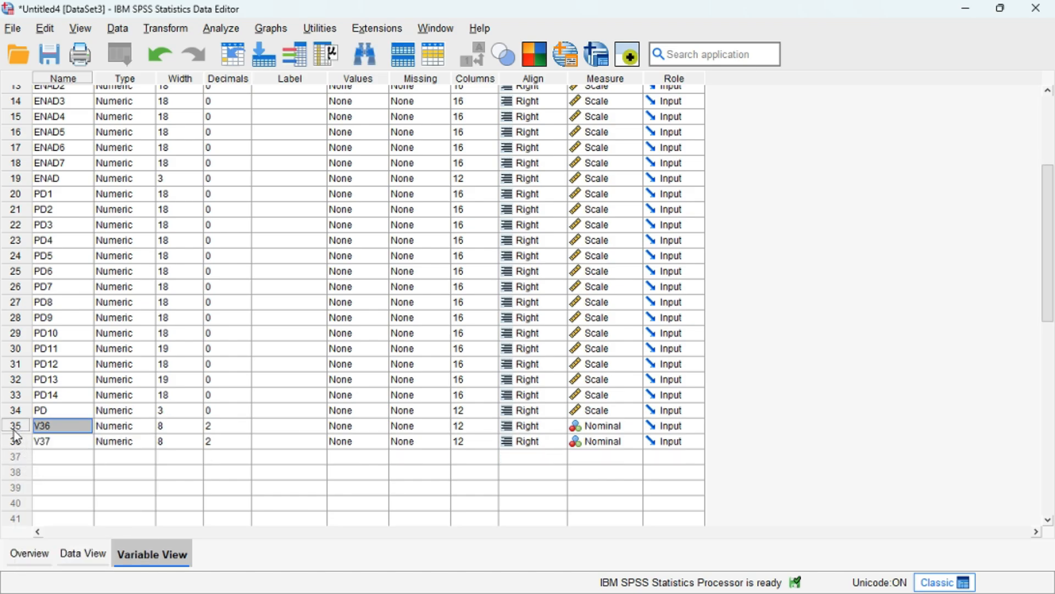
{"action": "right_click", "coordinate": [15, 430]}
{"action": "left_click", "coordinate": [80, 484]}
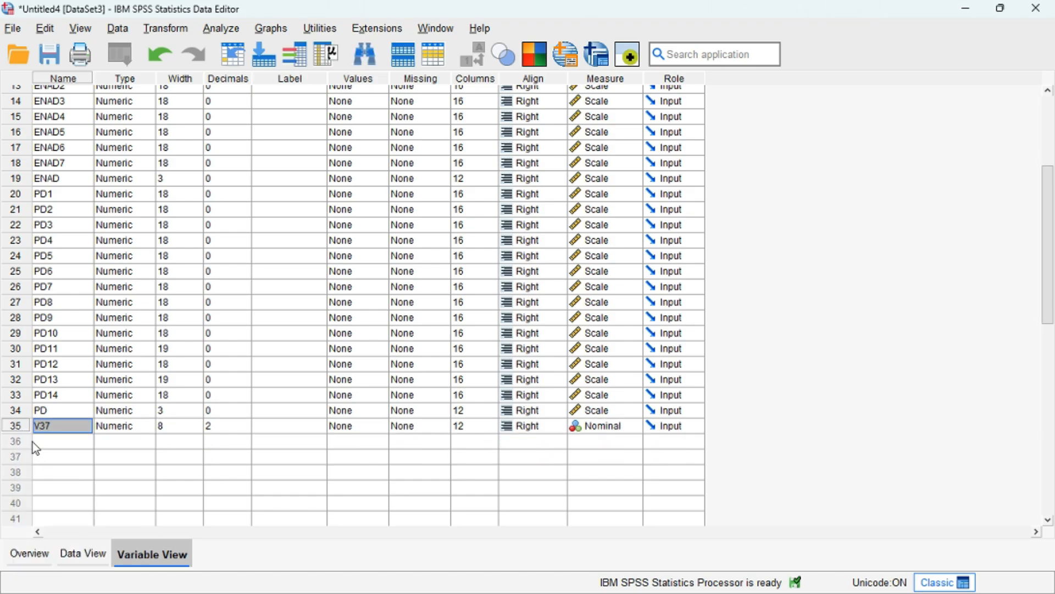
- Delete the surplus variable V37, and clear the surplus cases 31 to 37 from the end of the data
{"action": "right_click", "coordinate": [18, 429]}
{"action": "left_click", "coordinate": [68, 478]}
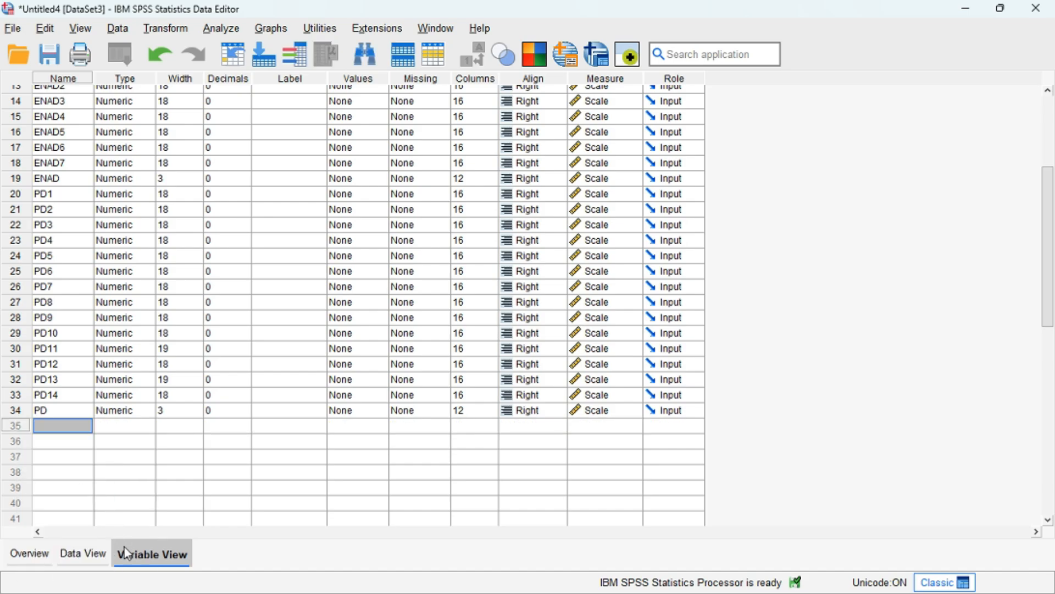
{"action": "left_click", "coordinate": [85, 554]}
{"action": "scroll", "coordinate": [238, 417], "scroll_direction": "down", "scroll_amount": 8}
{"action": "scroll", "coordinate": [237, 417], "scroll_direction": "up", "scroll_amount": 1}
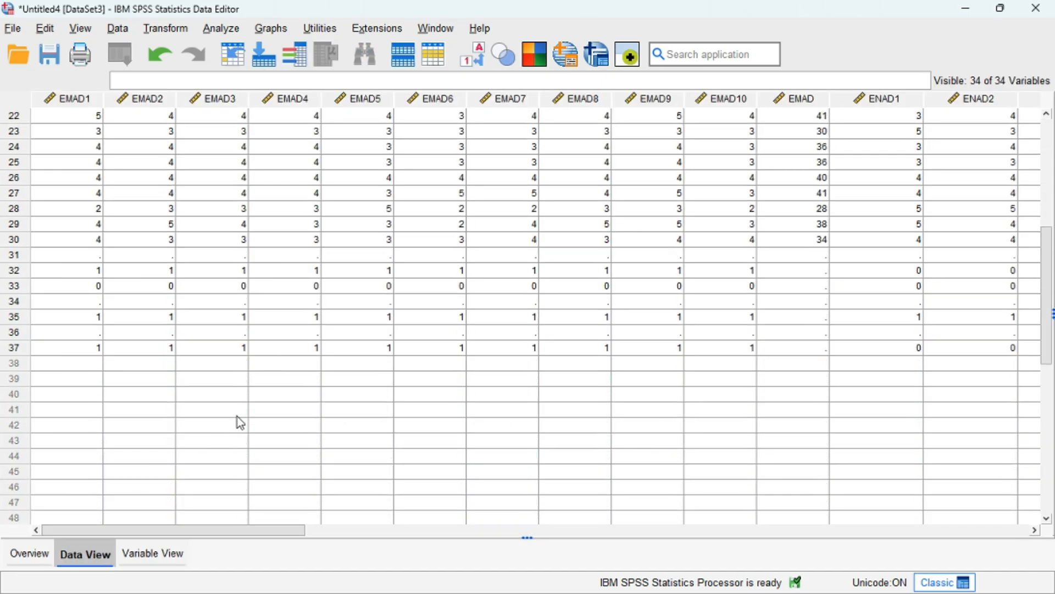
{"action": "left_click", "coordinate": [140, 333]}
{"action": "left_click_drag", "start_coordinate": [22, 260], "coordinate": [22, 349]}
{"action": "right_click", "coordinate": [5, 328]}
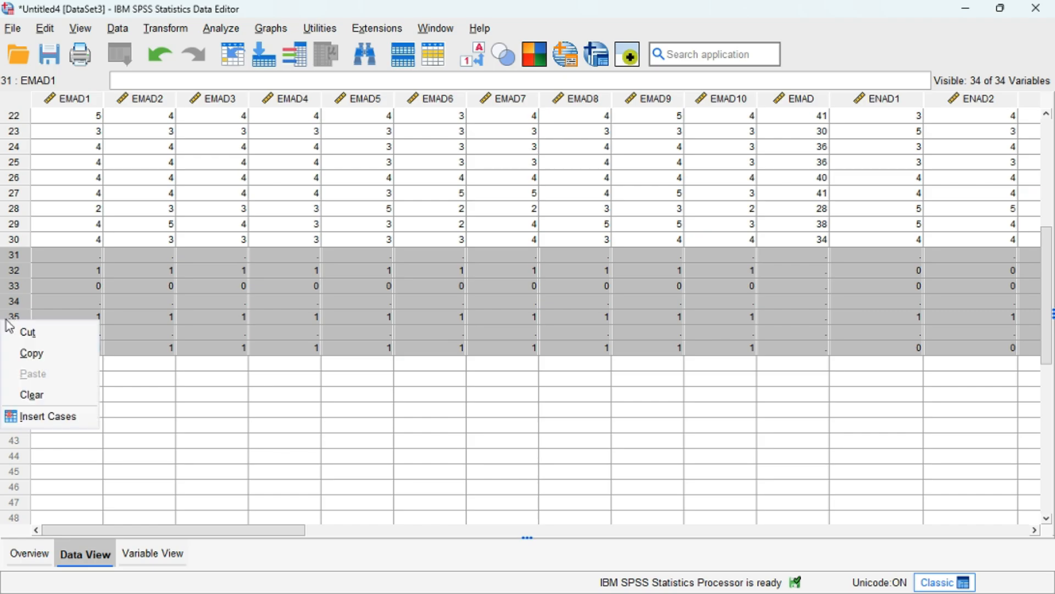
{"action": "left_click", "coordinate": [56, 394]}
- Check the remaining cases from the first row down to row 30
{"action": "scroll", "coordinate": [187, 333], "scroll_direction": "up", "scroll_amount": 7}
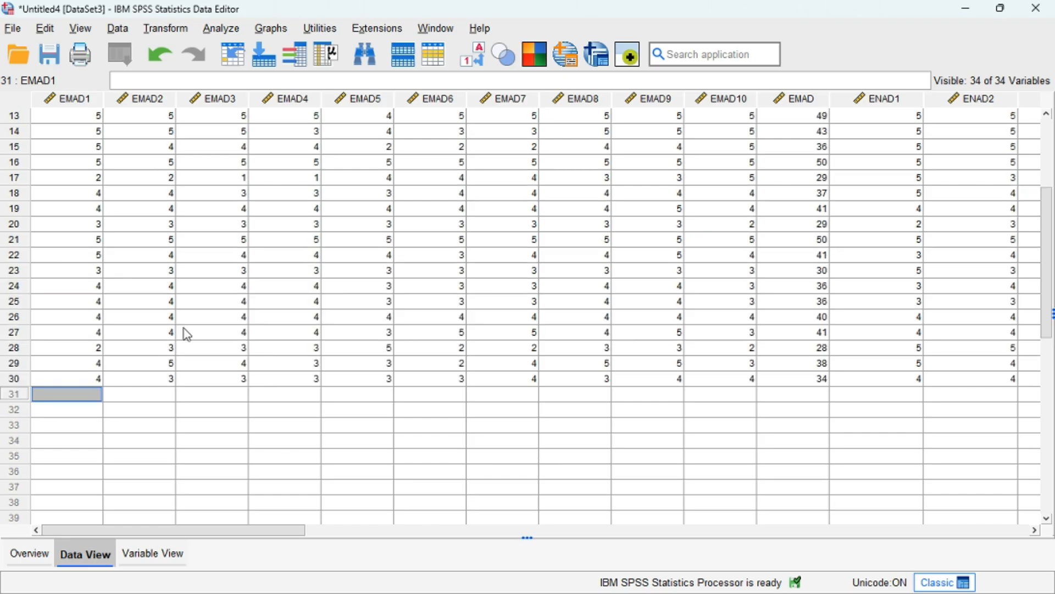
{"action": "scroll", "coordinate": [258, 341], "scroll_direction": "down", "scroll_amount": 1}
{"action": "scroll", "coordinate": [261, 343], "scroll_direction": "up", "scroll_amount": 1}
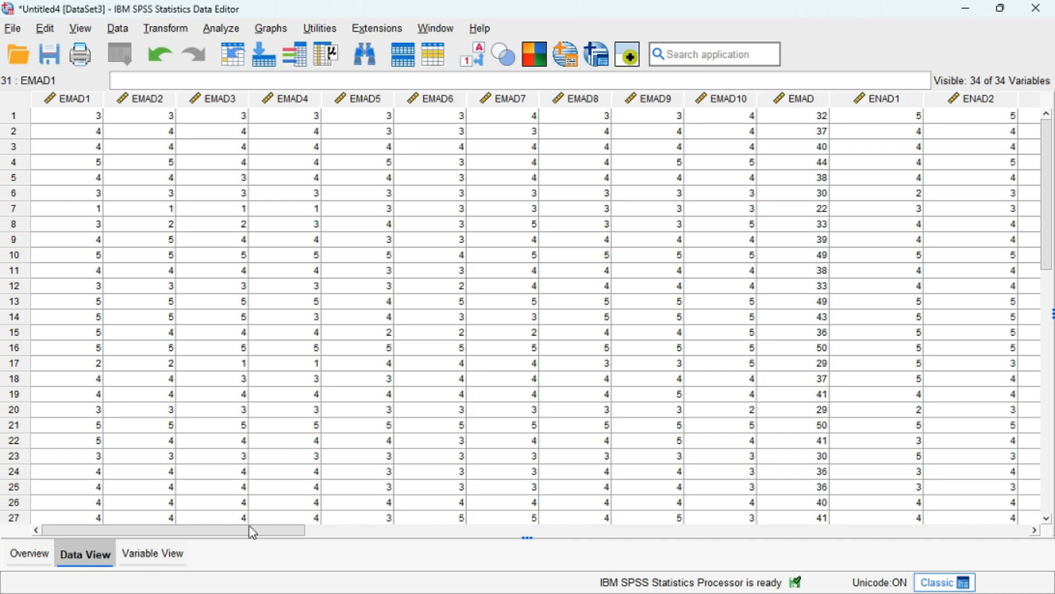
{"action": "left_click_drag", "start_coordinate": [257, 530], "coordinate": [229, 531]}
{"action": "scroll", "coordinate": [221, 439], "scroll_direction": "down", "scroll_amount": 6}
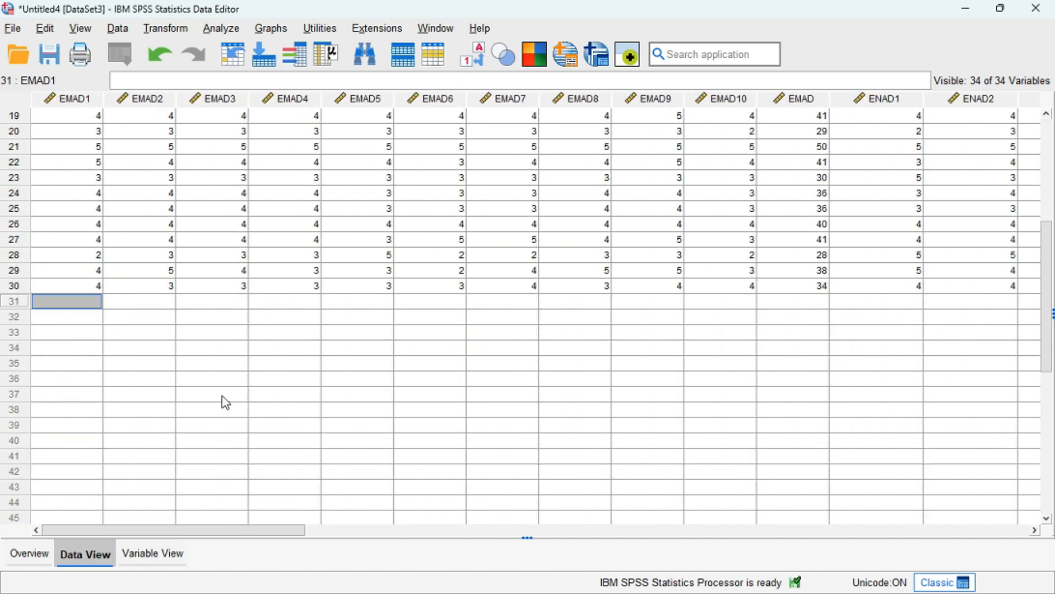
{"action": "left_click", "coordinate": [71, 286]}
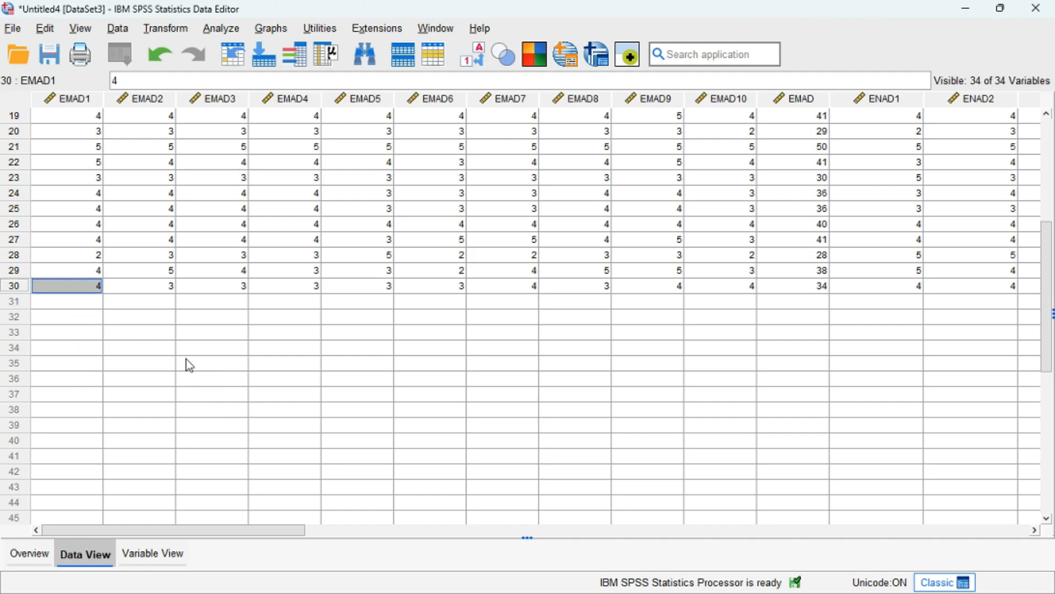
- Switch to the Excel workbook and examine the calculation rows from row 33 down beneath the questionnaire responses on the Uji Instrumen sheet
{"action": "key", "text": "alt+Tab"}
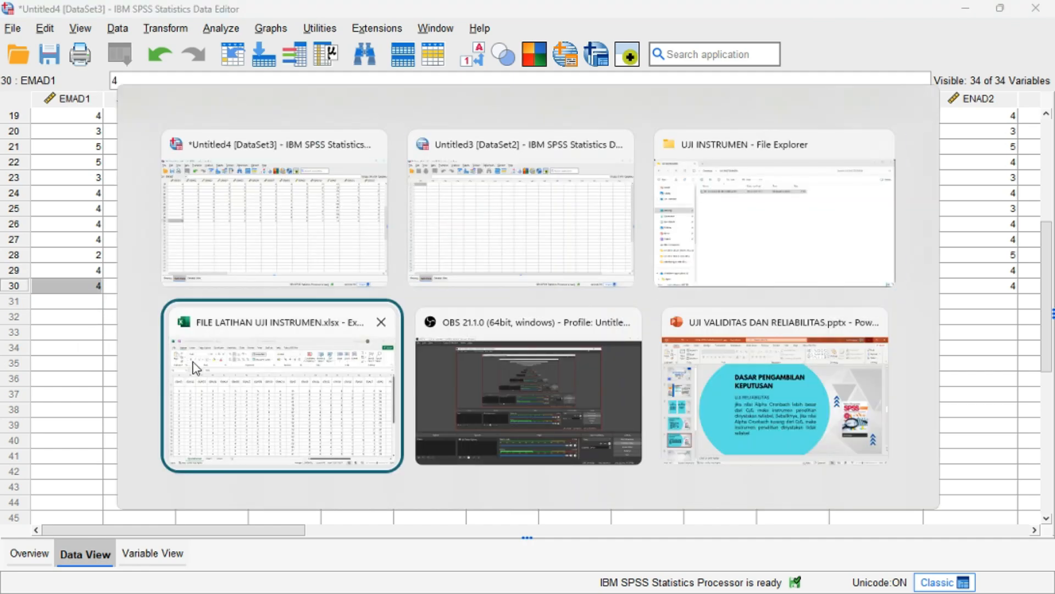
{"action": "left_click", "coordinate": [192, 367]}
{"action": "scroll", "coordinate": [208, 357], "scroll_direction": "down", "scroll_amount": 6}
{"action": "scroll", "coordinate": [207, 357], "scroll_direction": "up", "scroll_amount": 1}
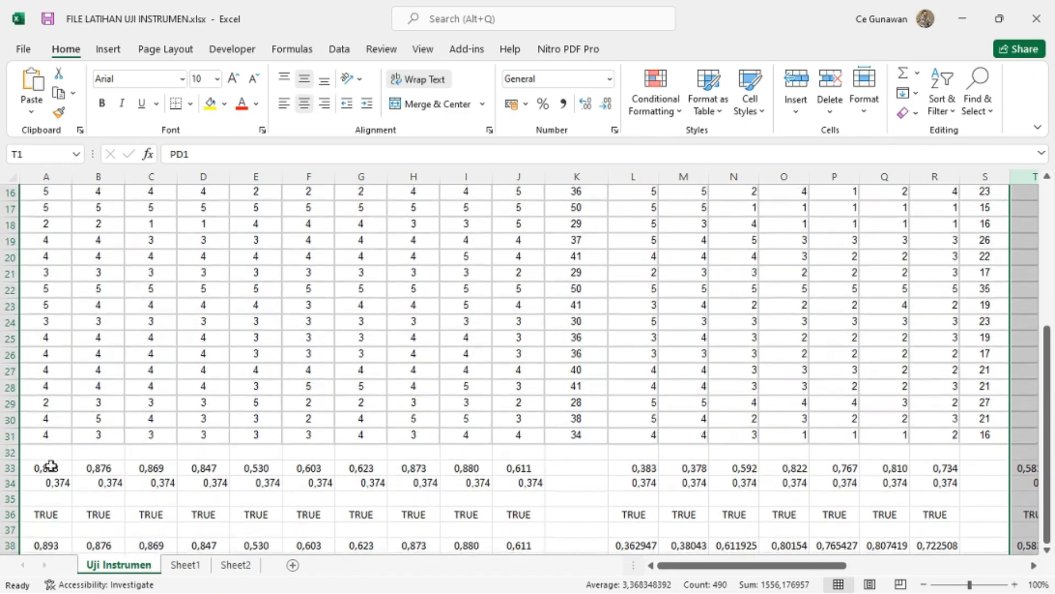
{"action": "left_click", "coordinate": [46, 482]}
{"action": "left_click_drag", "start_coordinate": [11, 443], "coordinate": [88, 441]}
{"action": "scroll", "coordinate": [195, 368], "scroll_direction": "up", "scroll_amount": 4}
{"action": "scroll", "coordinate": [195, 368], "scroll_direction": "down", "scroll_amount": 6}
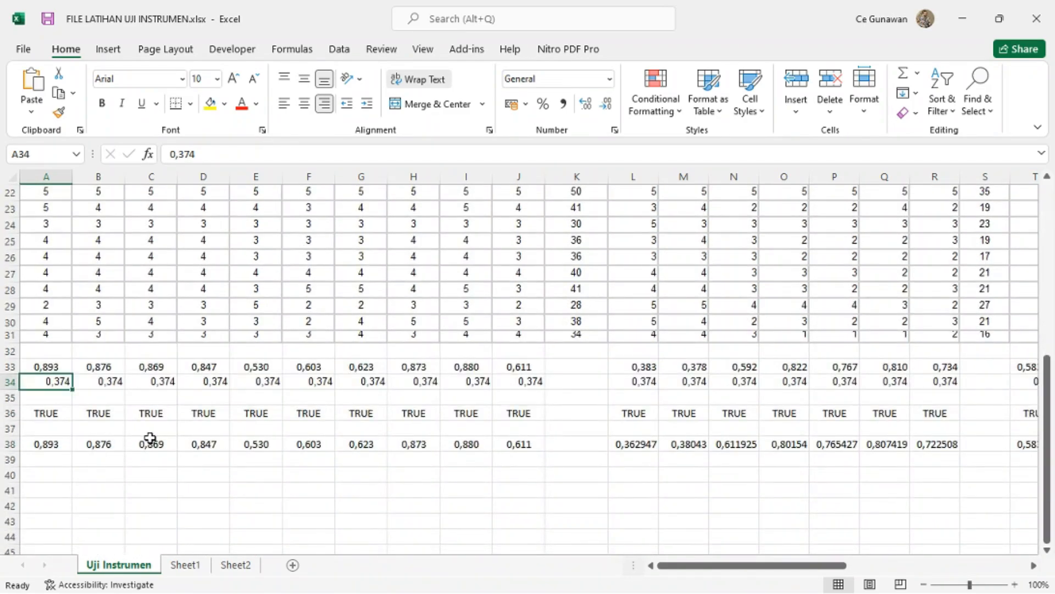
{"action": "left_click_drag", "start_coordinate": [10, 367], "coordinate": [43, 467]}
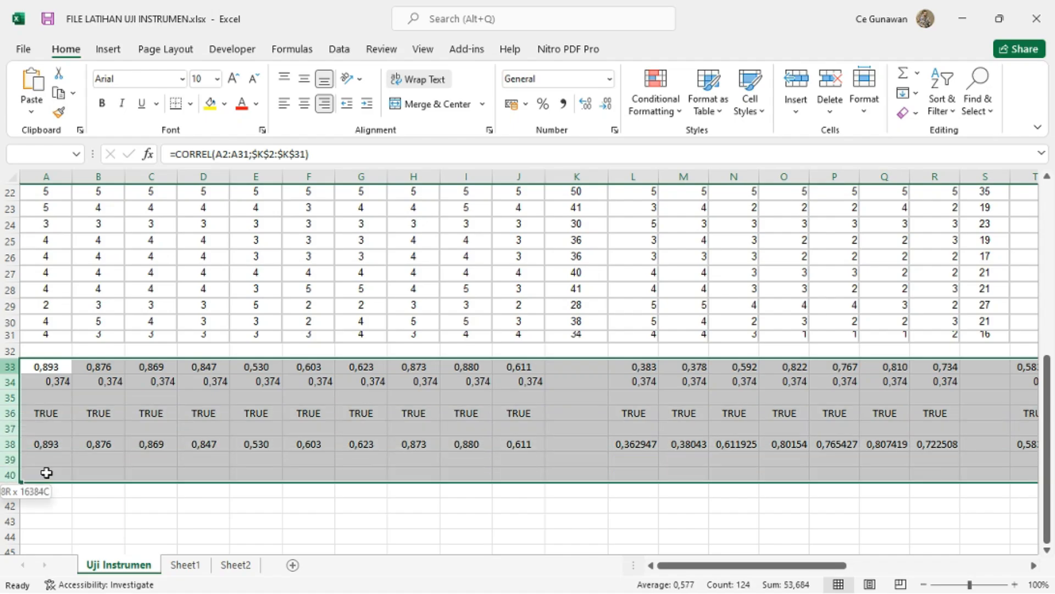
{"action": "scroll", "coordinate": [179, 376], "scroll_direction": "up", "scroll_amount": 3}
{"action": "scroll", "coordinate": [179, 382], "scroll_direction": "down", "scroll_amount": 2}
{"action": "scroll", "coordinate": [179, 381], "scroll_direction": "up", "scroll_amount": 2}
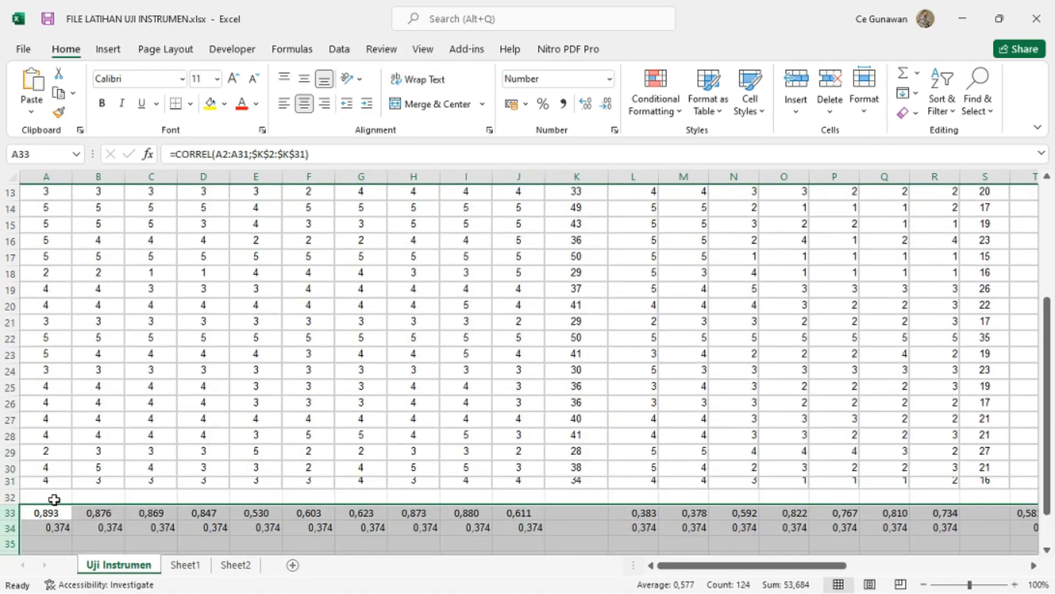
{"action": "scroll", "coordinate": [148, 386], "scroll_direction": "up", "scroll_amount": 4}
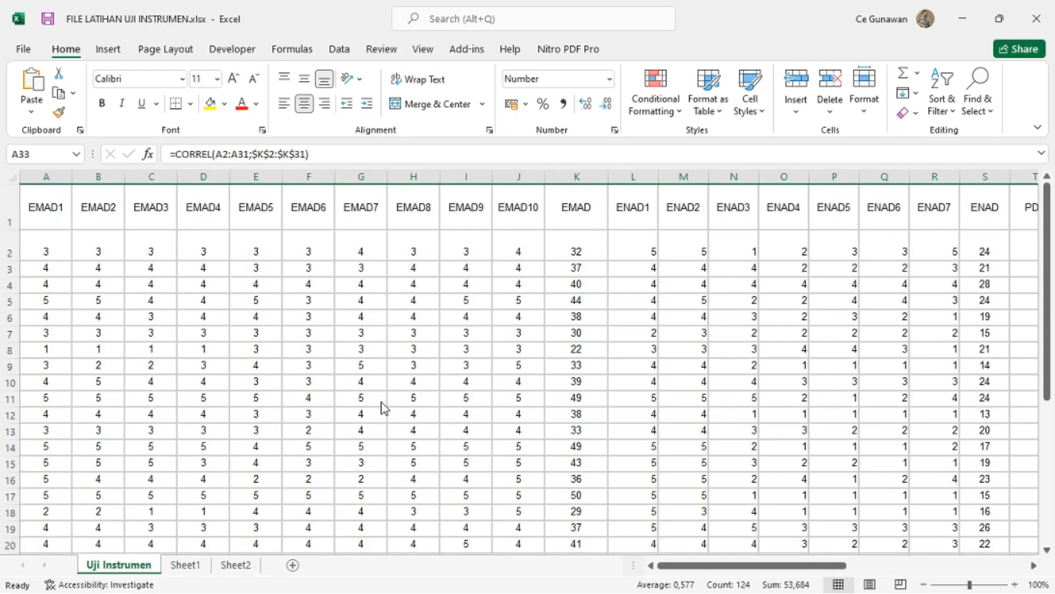
- Switch back to SPSS and look over the imported cases from the first to the last row
{"action": "key", "text": "alt+Tab"}
{"action": "scroll", "coordinate": [189, 332], "scroll_direction": "up", "scroll_amount": 6}
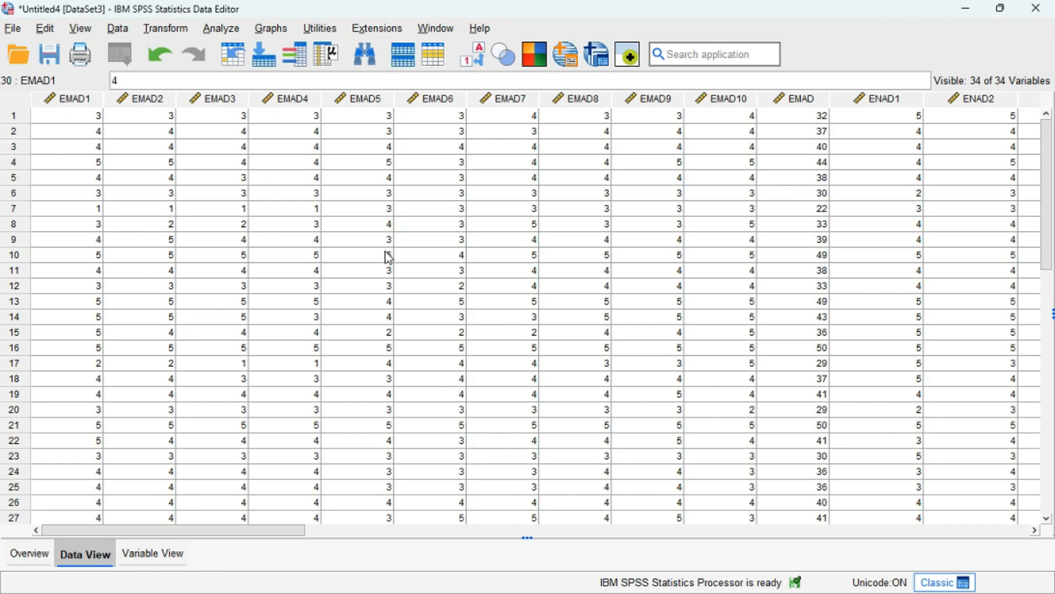
{"action": "scroll", "coordinate": [207, 350], "scroll_direction": "down", "scroll_amount": 3}
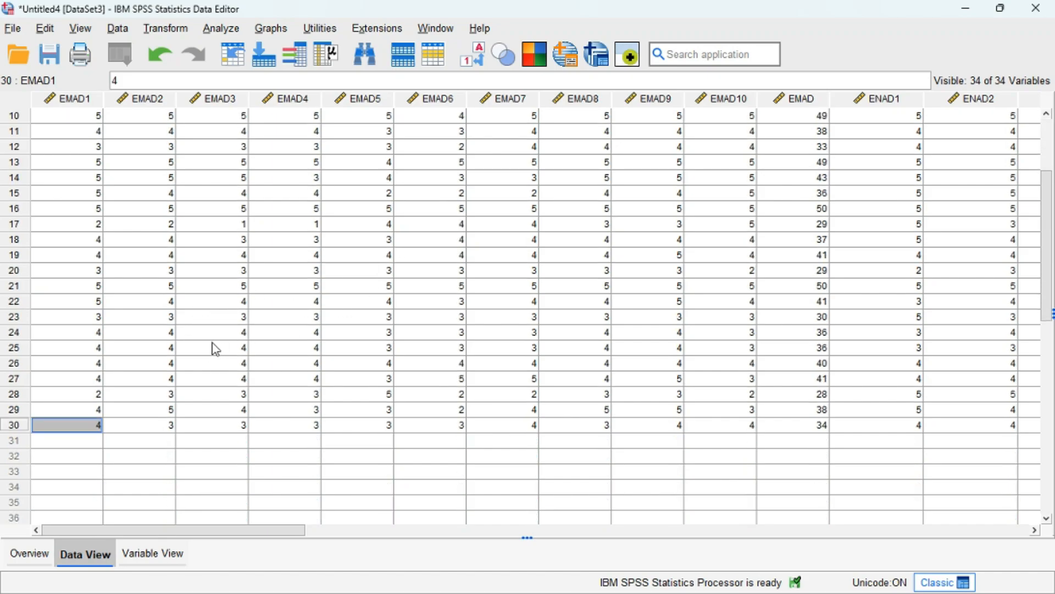
{"action": "scroll", "coordinate": [219, 347], "scroll_direction": "up", "scroll_amount": 3}
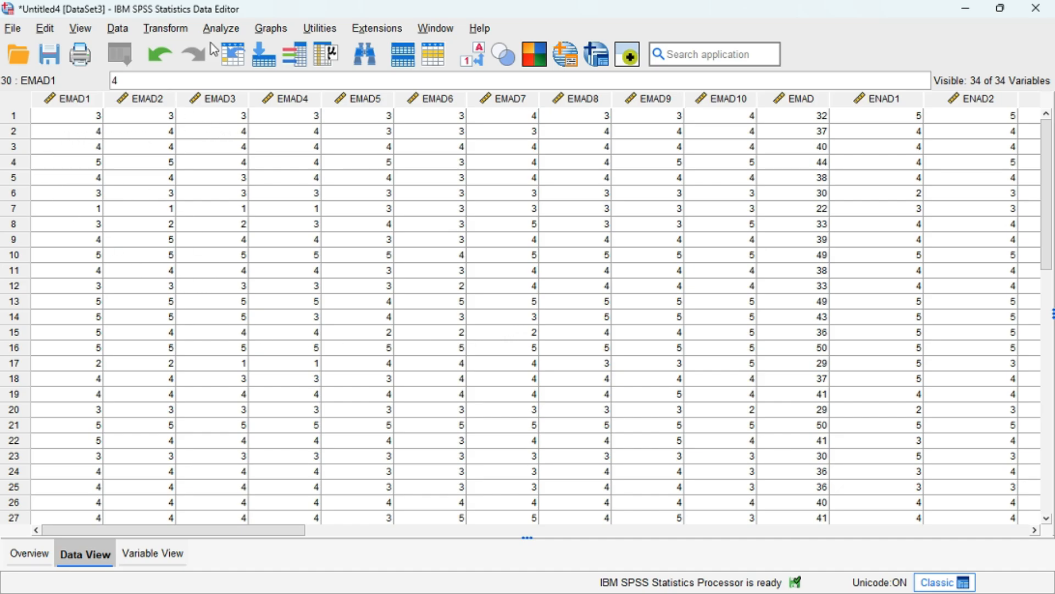
- Set up a bivariate correlation with EMAD1 through EMAD10 and the total EMAD as its variables
{"action": "left_click", "coordinate": [229, 31]}
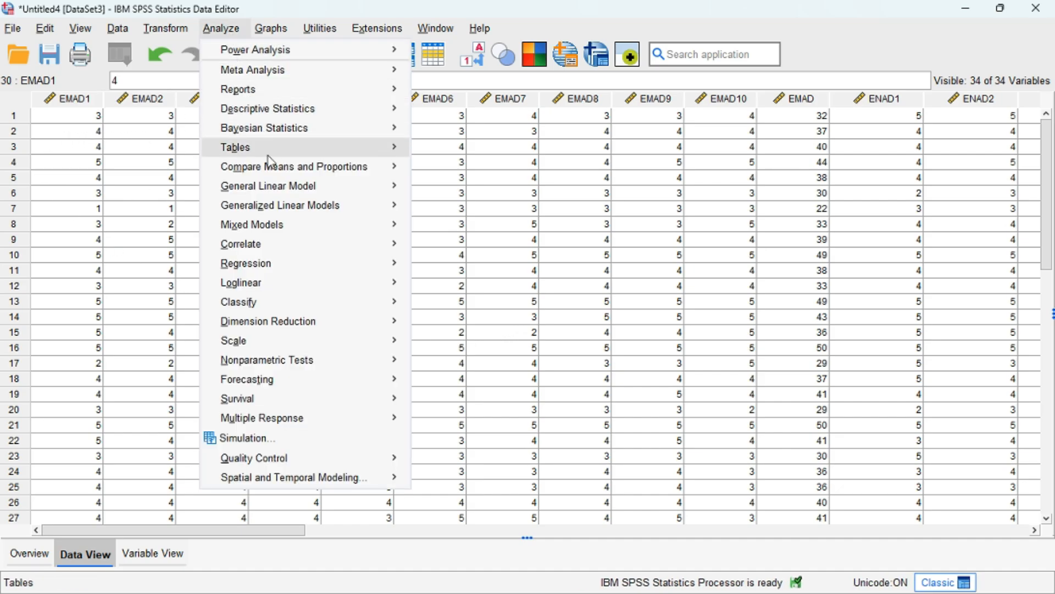
{"action": "mouse_move", "coordinate": [272, 249]}
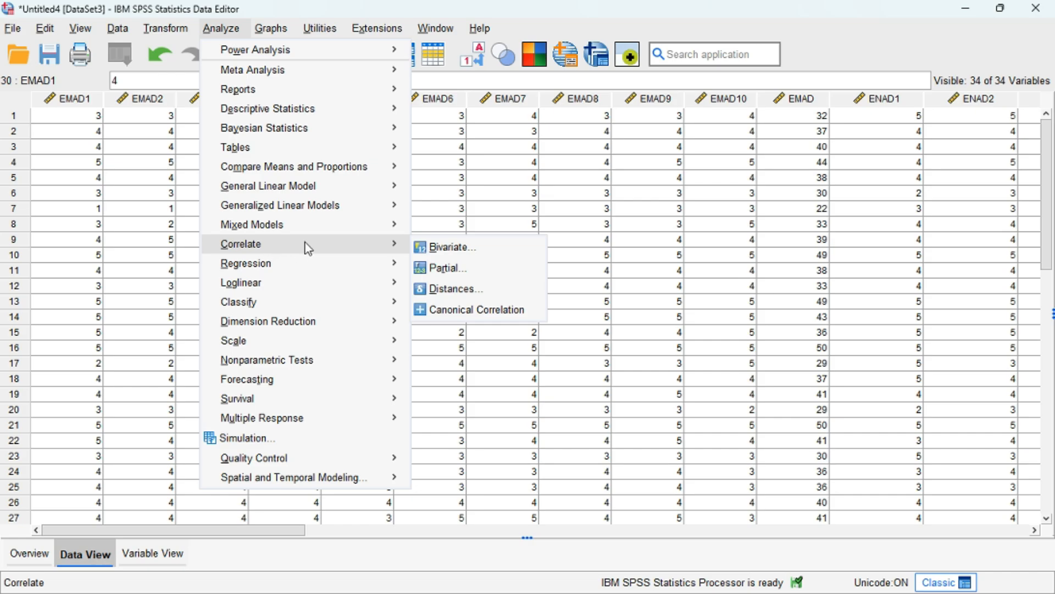
{"action": "left_click", "coordinate": [454, 256]}
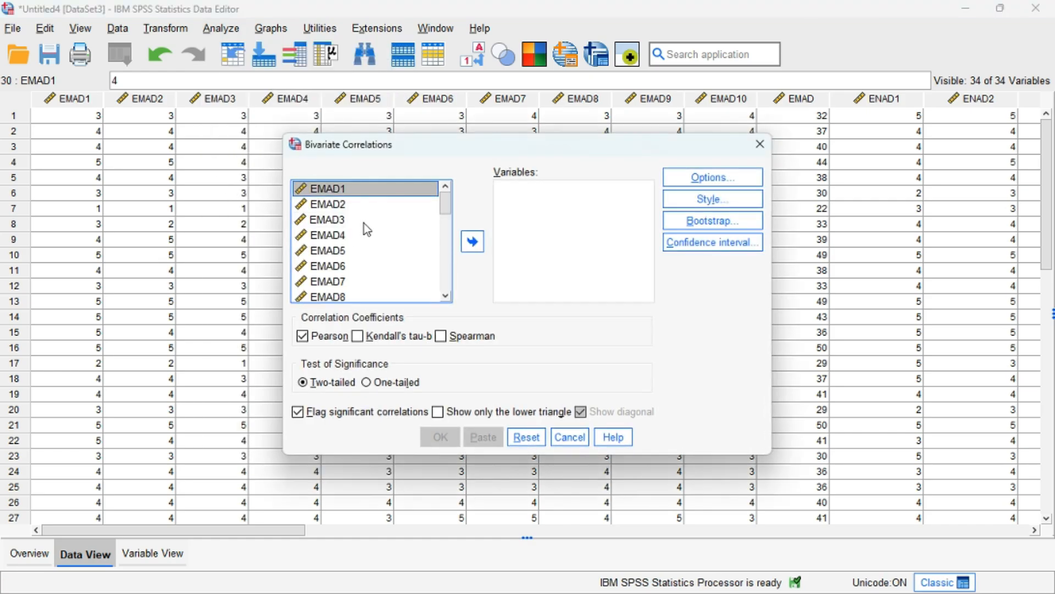
{"action": "key", "text": "shift+Down"}
{"action": "key", "text": "shift+Down"}
{"action": "key", "text": "shift+Down"}
{"action": "key", "text": "shift+Down"}
{"action": "key", "text": "shift+Down"}
{"action": "key", "text": "shift+Down"}
{"action": "key", "text": "shift+Down"}
{"action": "key", "text": "shift+Down"}
{"action": "key", "text": "shift+Down"}
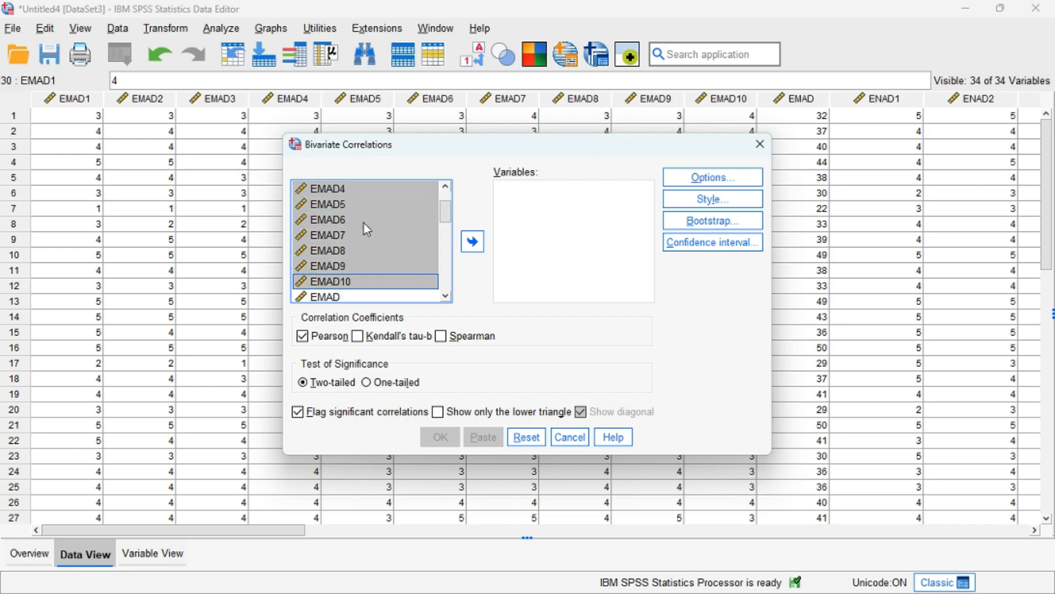
{"action": "key", "text": "shift+Down"}
{"action": "scroll", "coordinate": [397, 259], "scroll_direction": "up", "scroll_amount": 2}
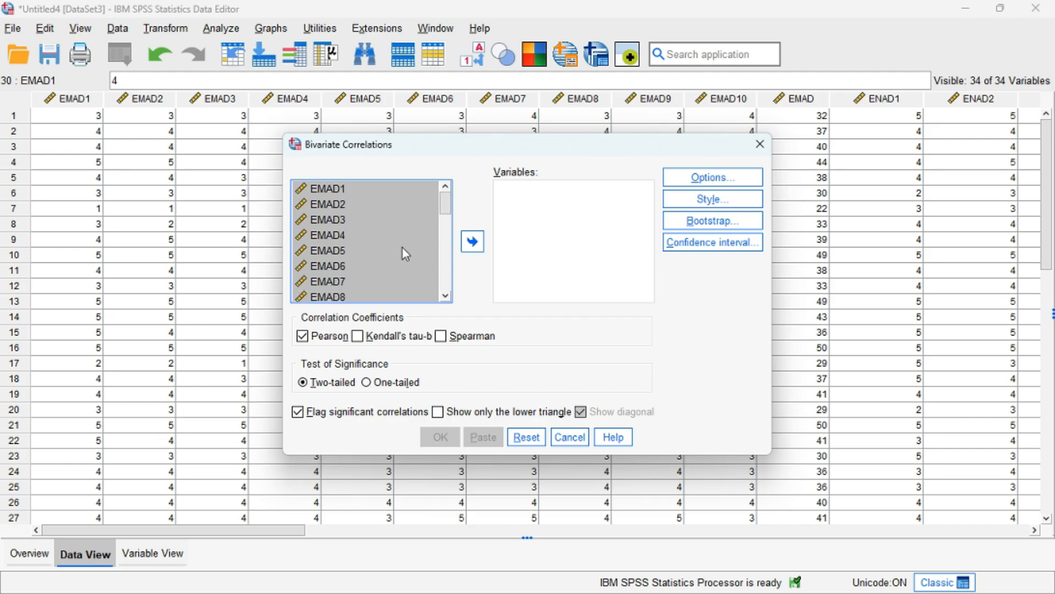
{"action": "scroll", "coordinate": [351, 204], "scroll_direction": "down", "scroll_amount": 2}
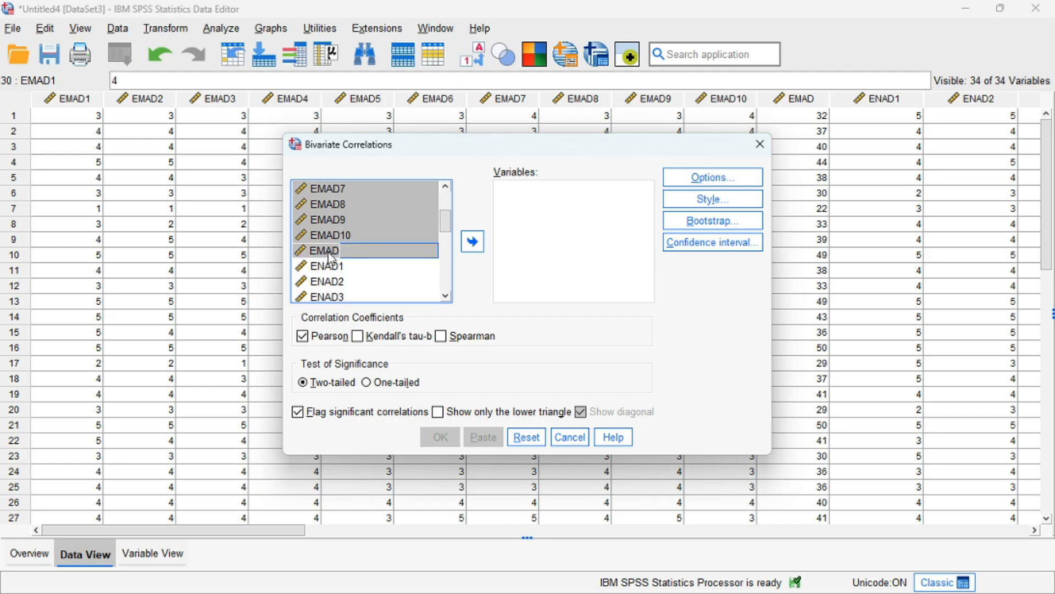
{"action": "scroll", "coordinate": [355, 252], "scroll_direction": "up", "scroll_amount": 2}
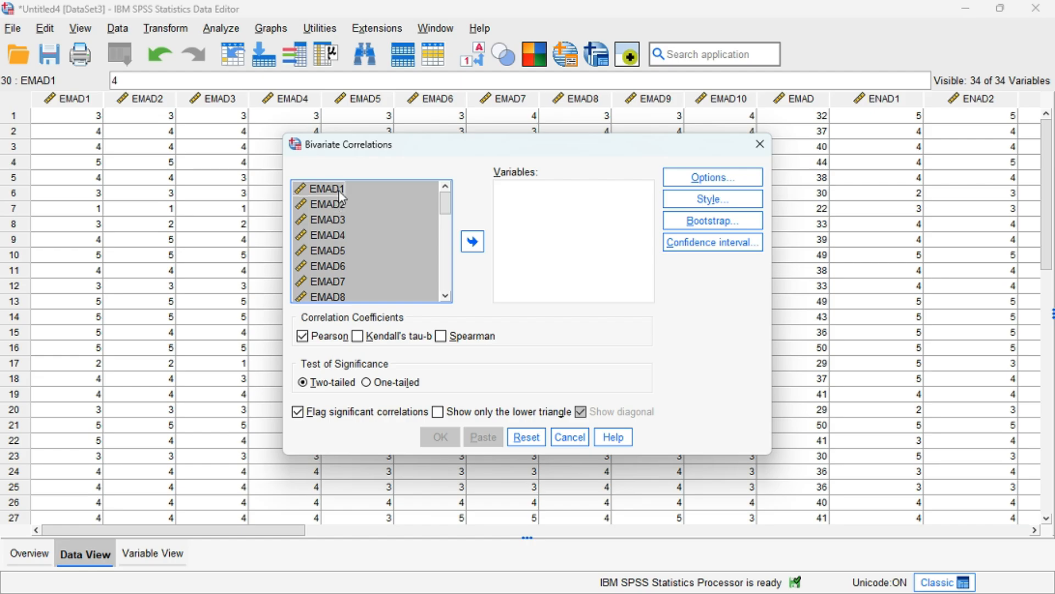
{"action": "scroll", "coordinate": [357, 247], "scroll_direction": "down", "scroll_amount": 2}
{"action": "scroll", "coordinate": [361, 249], "scroll_direction": "up", "scroll_amount": 2}
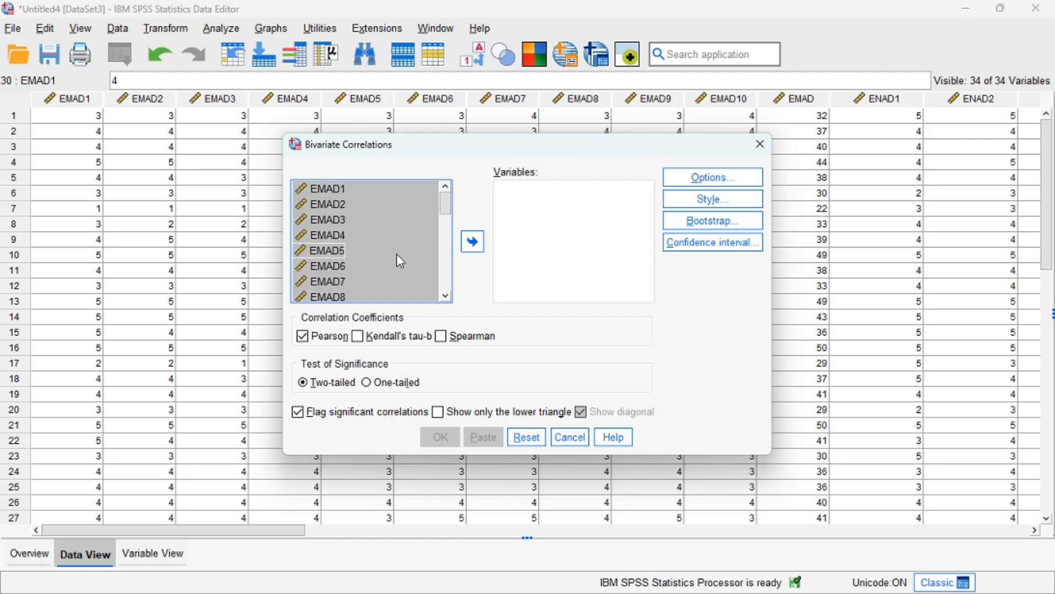
{"action": "left_click", "coordinate": [472, 252]}
{"action": "scroll", "coordinate": [538, 228], "scroll_direction": "down", "scroll_amount": 1}
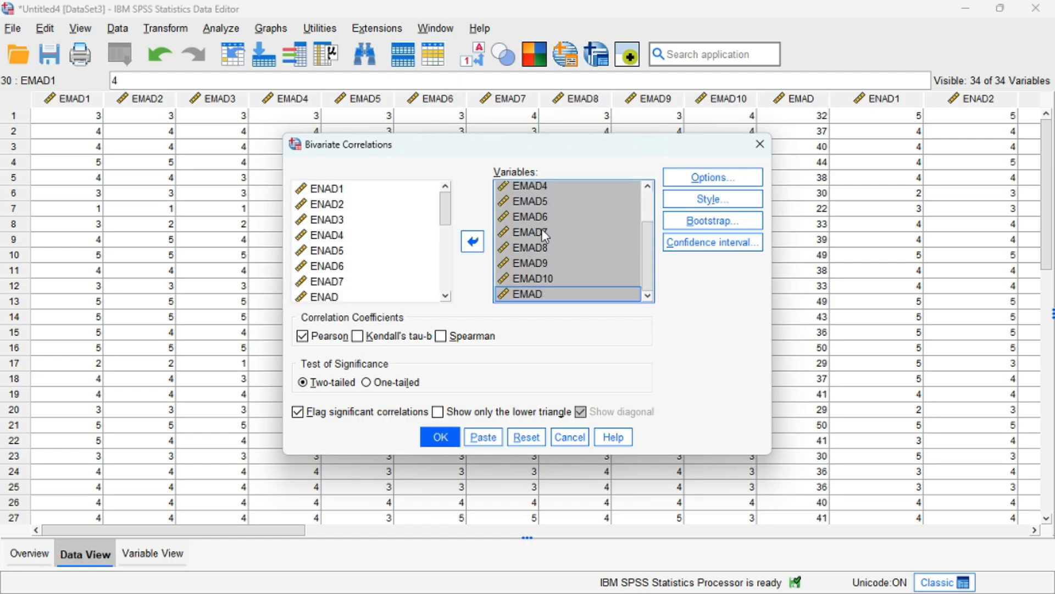
{"action": "scroll", "coordinate": [543, 233], "scroll_direction": "up", "scroll_amount": 1}
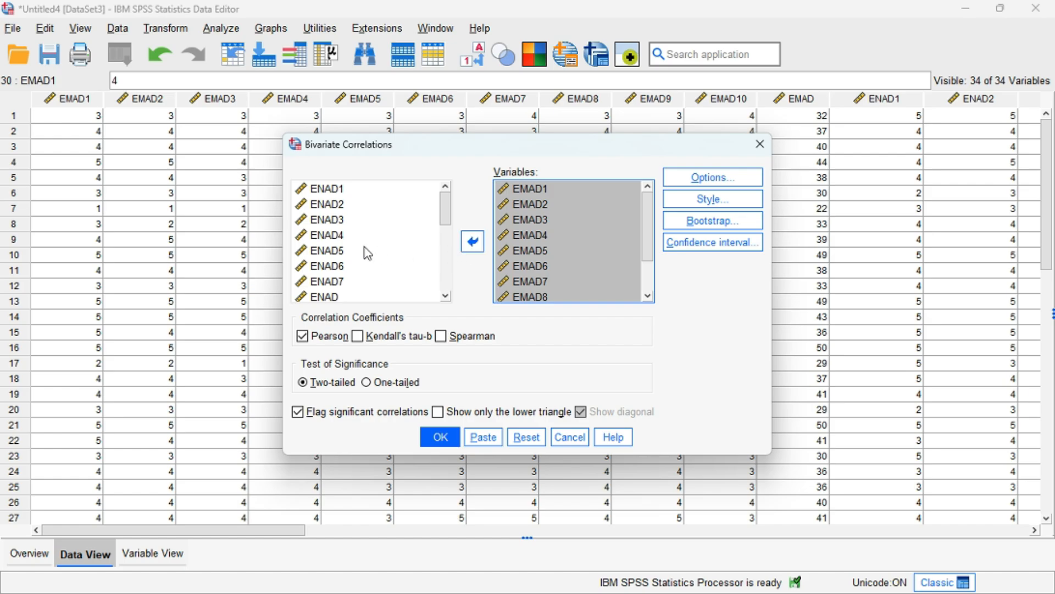
- Check the variable list and run the two-tailed Pearson correlation with significant correlations flagged
{"action": "scroll", "coordinate": [367, 261], "scroll_direction": "down", "scroll_amount": 2}
{"action": "scroll", "coordinate": [366, 256], "scroll_direction": "down", "scroll_amount": 1}
{"action": "scroll", "coordinate": [403, 266], "scroll_direction": "up", "scroll_amount": 3}
{"action": "left_click_drag", "start_coordinate": [646, 226], "coordinate": [660, 205]}
{"action": "left_click", "coordinate": [440, 438]}
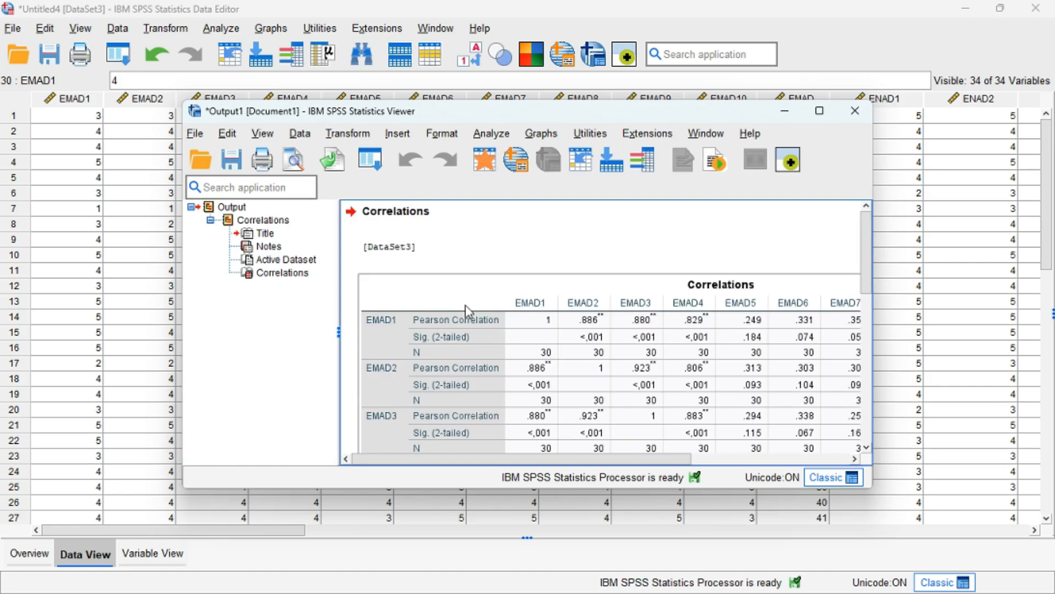
- Maximize the output and examine the Pearson correlation and significance of each EMAD item against the total EMAD in the Correlations table
{"action": "left_click", "coordinate": [819, 110]}
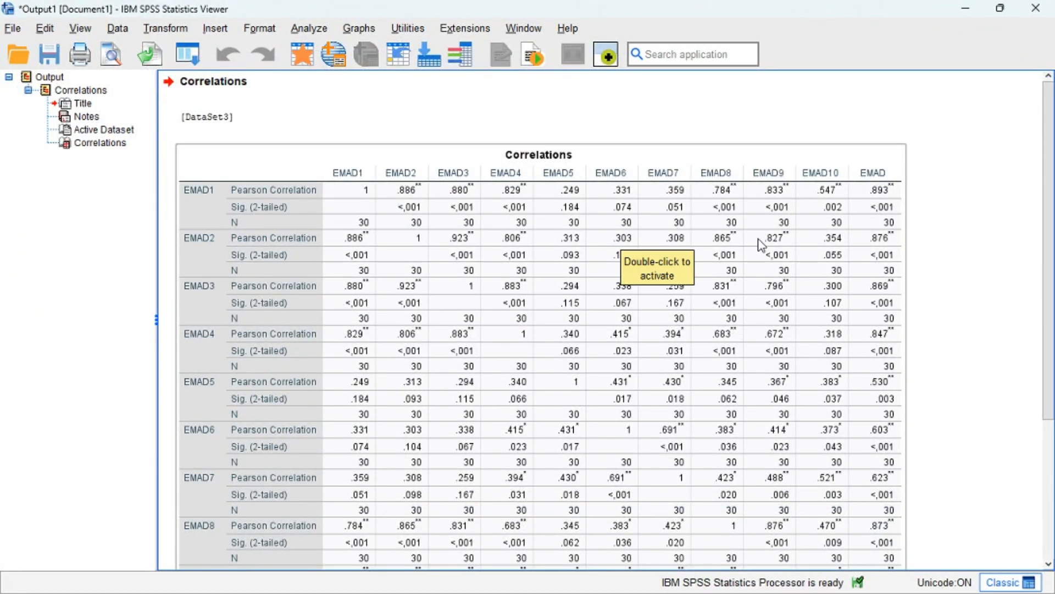
{"action": "scroll", "coordinate": [729, 263], "scroll_direction": "down", "scroll_amount": 5}
{"action": "scroll", "coordinate": [720, 265], "scroll_direction": "up", "scroll_amount": 5}
{"action": "scroll", "coordinate": [715, 266], "scroll_direction": "down", "scroll_amount": 1}
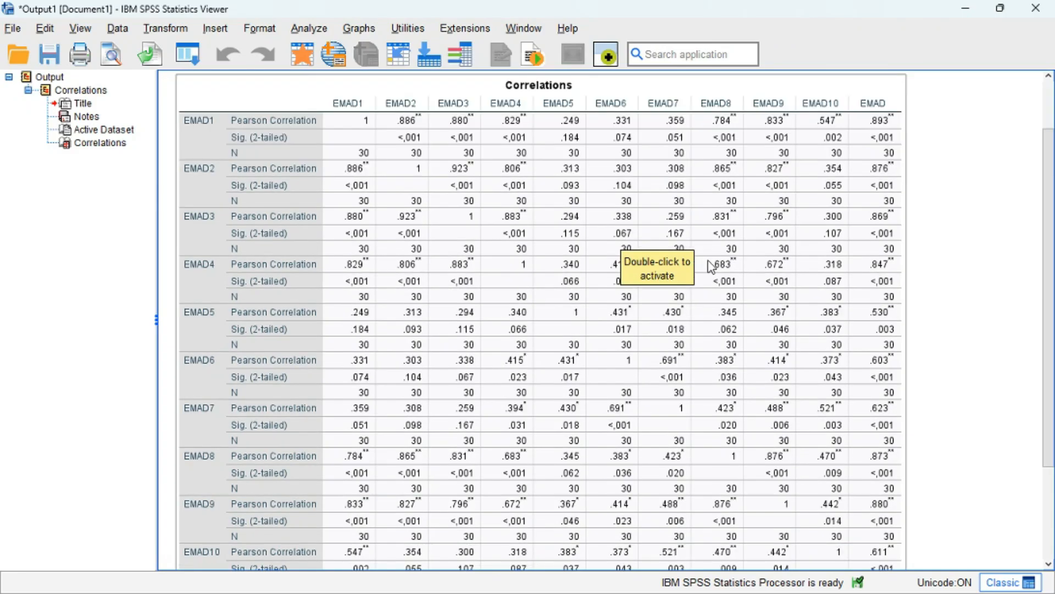
{"action": "scroll", "coordinate": [713, 266], "scroll_direction": "up", "scroll_amount": 1}
{"action": "scroll", "coordinate": [712, 267], "scroll_direction": "down", "scroll_amount": 1}
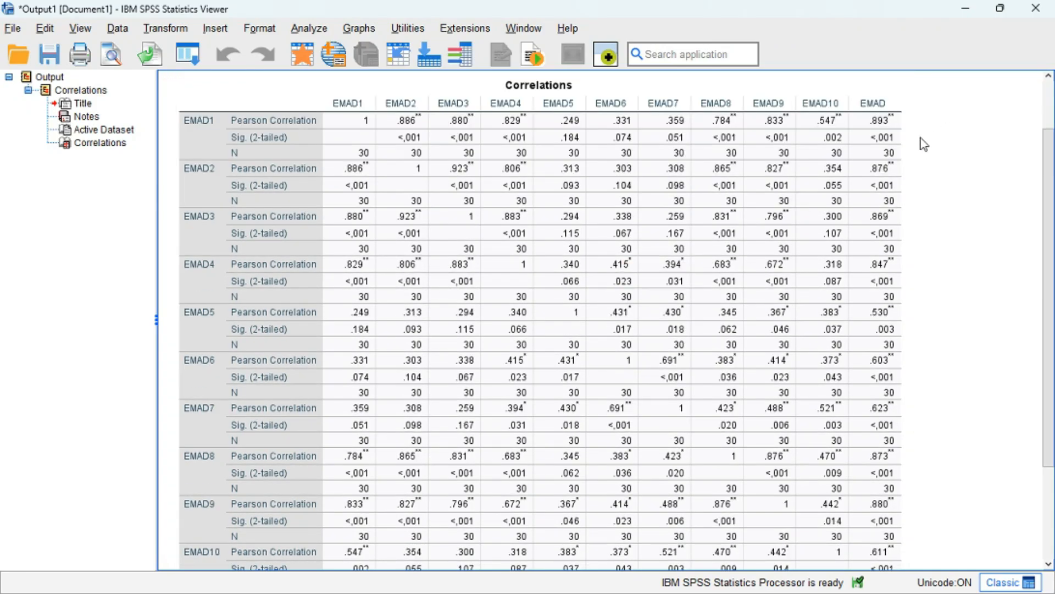
{"action": "scroll", "coordinate": [701, 199], "scroll_direction": "up", "scroll_amount": 1}
{"action": "scroll", "coordinate": [701, 200], "scroll_direction": "down", "scroll_amount": 1}
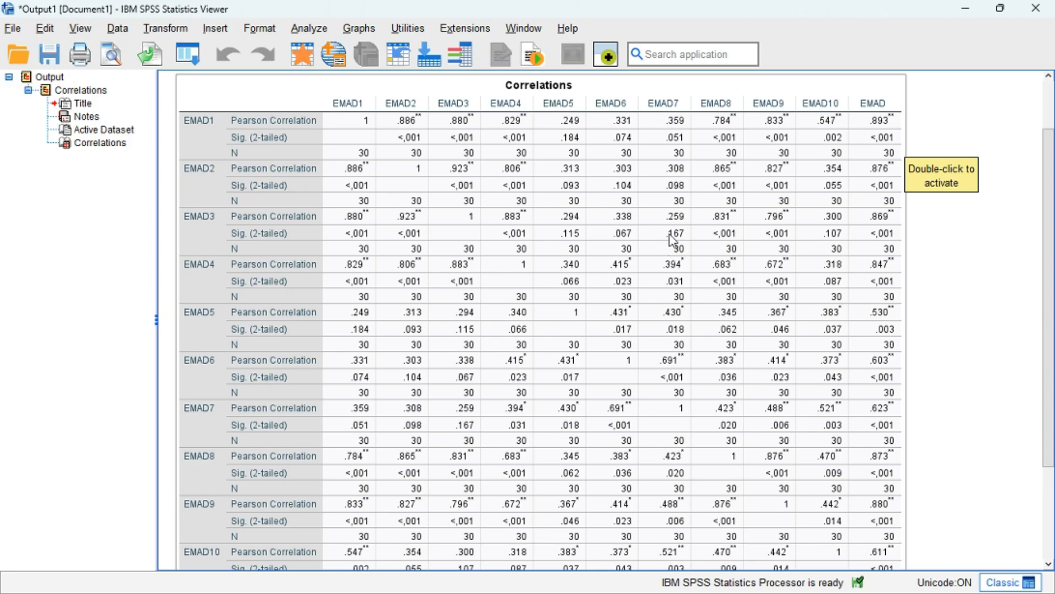
{"action": "left_click", "coordinate": [258, 127]}
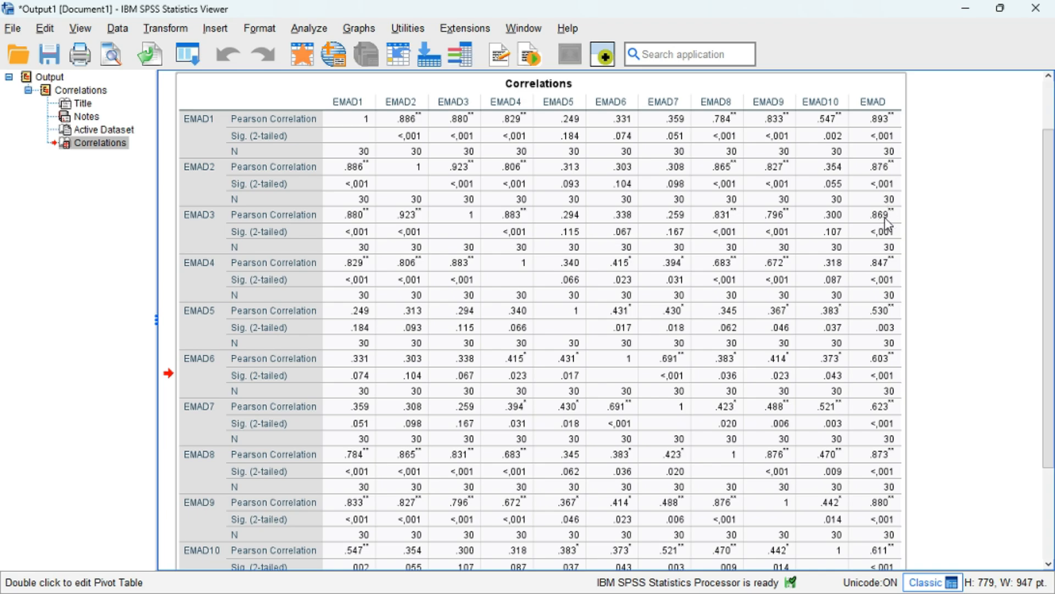
{"action": "scroll", "coordinate": [884, 232], "scroll_direction": "down", "scroll_amount": 5}
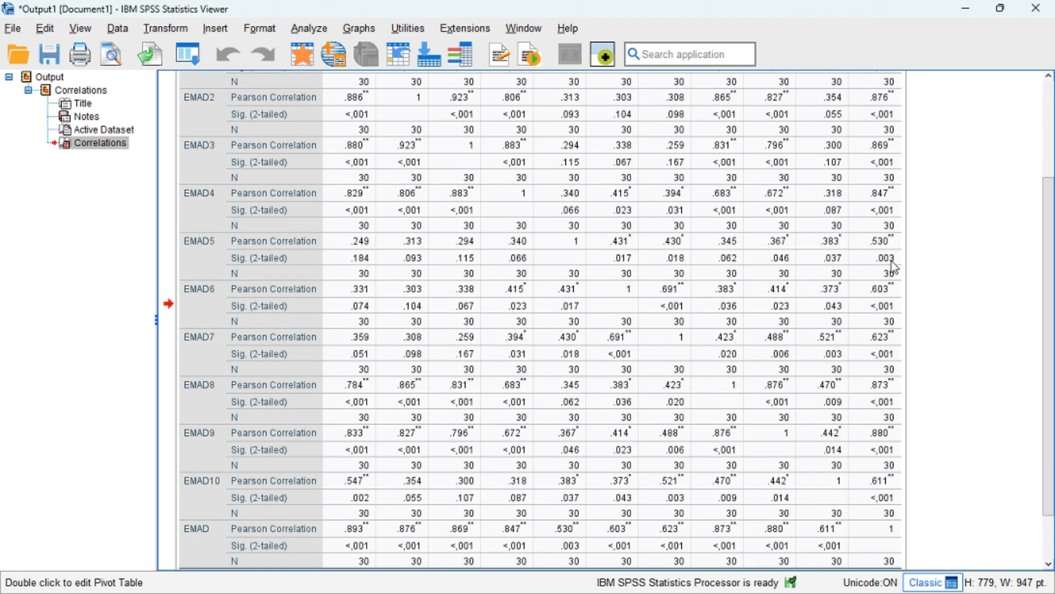
{"action": "scroll", "coordinate": [899, 274], "scroll_direction": "up", "scroll_amount": 10}
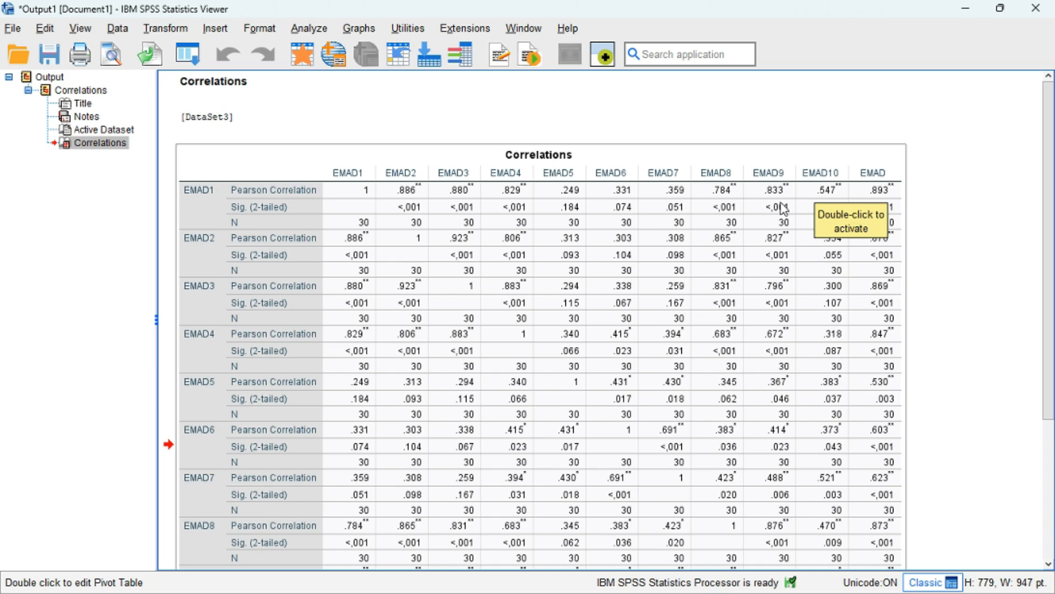
{"action": "scroll", "coordinate": [681, 209], "scroll_direction": "down", "scroll_amount": 3}
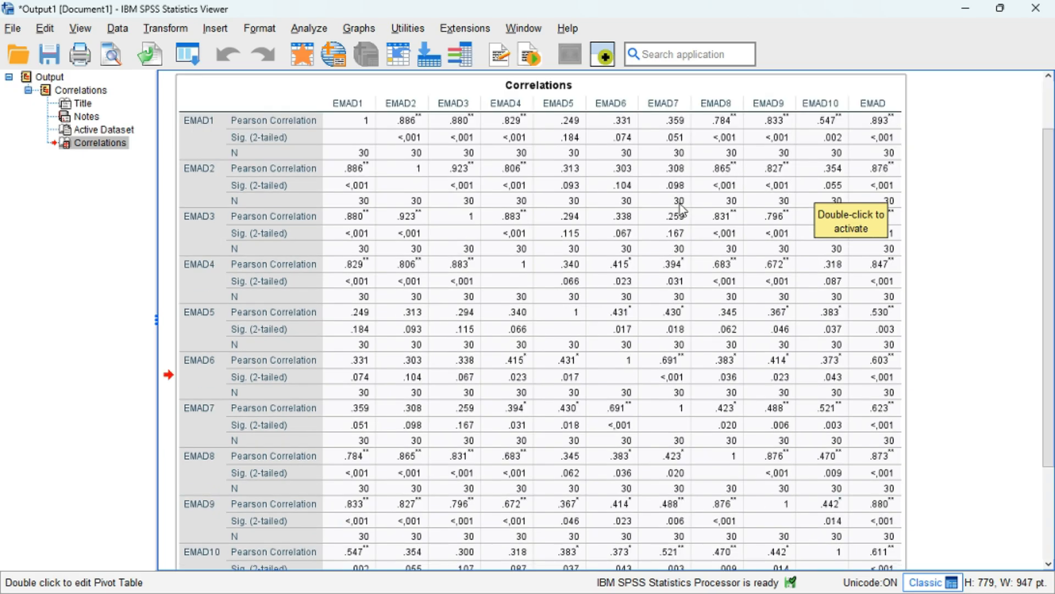
{"action": "key", "text": "alt+Tab"}
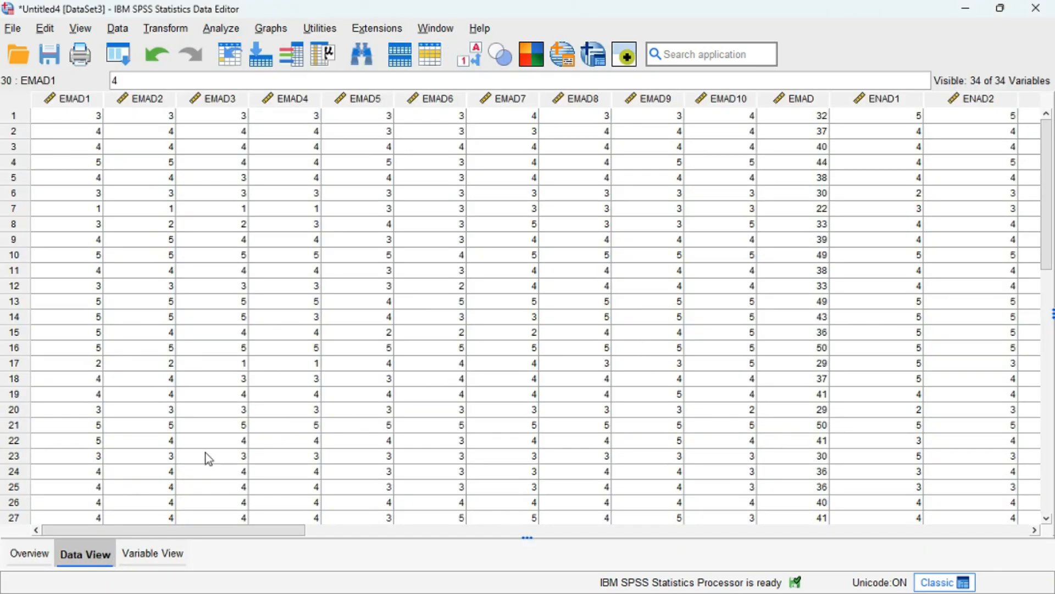
{"action": "key", "text": "alt+Tab"}
{"action": "key", "text": "alt+Tab"}
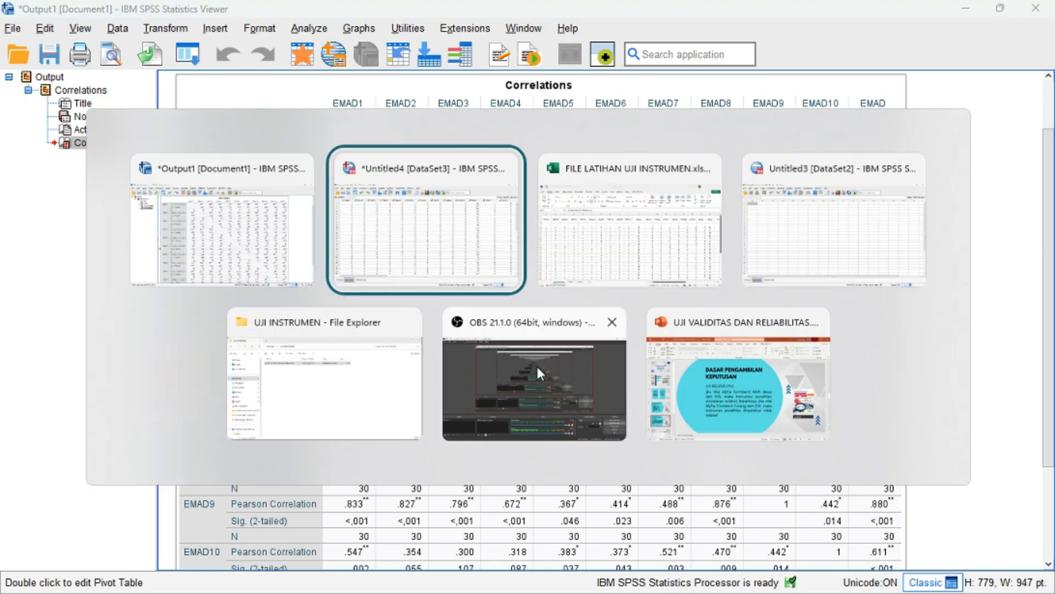
{"action": "key", "text": "alt+Tab"}
{"action": "key", "text": "alt+Tab"}
{"action": "key", "text": "alt+Tab"}
{"action": "key", "text": "alt+Tab"}
{"action": "key", "text": "alt+Tab"}
{"action": "key", "text": "alt+Tab"}
{"action": "key", "text": "alt+Tab"}
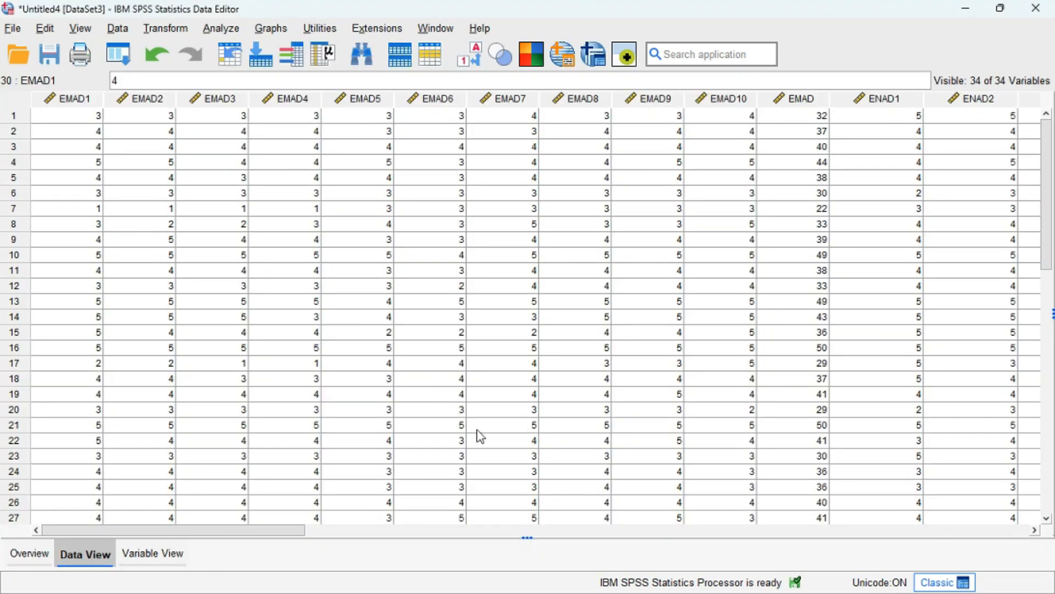
{"action": "left_click", "coordinate": [163, 553]}
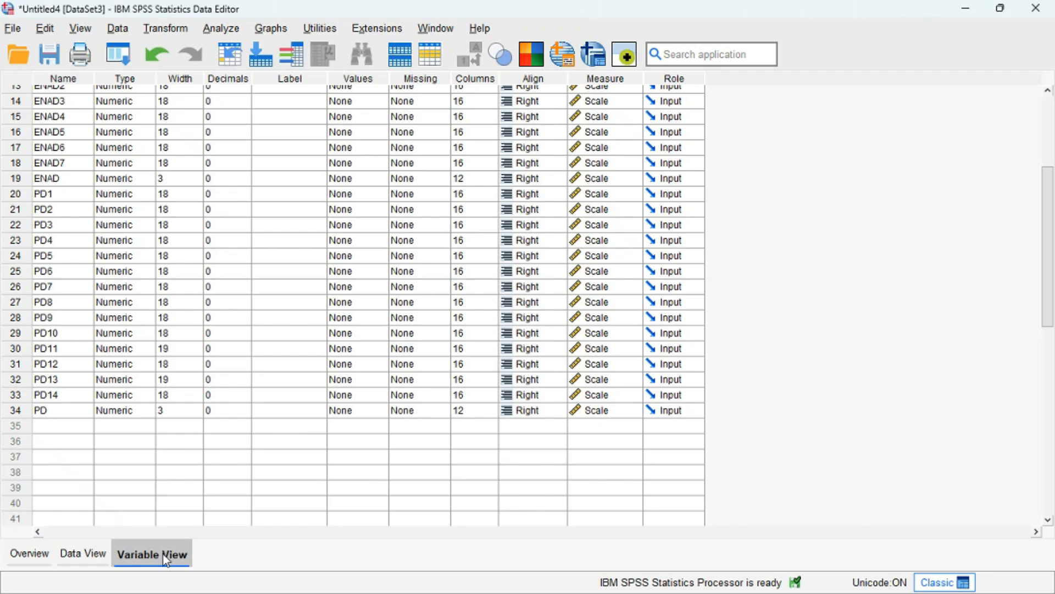
{"action": "left_click", "coordinate": [98, 558]}
- Switch to the FILE LATIHAN UJI INSTRUMEN.xlsx workbook in Excel and open Sheet1 with the item validity tables
{"action": "key", "text": "alt+Tab"}
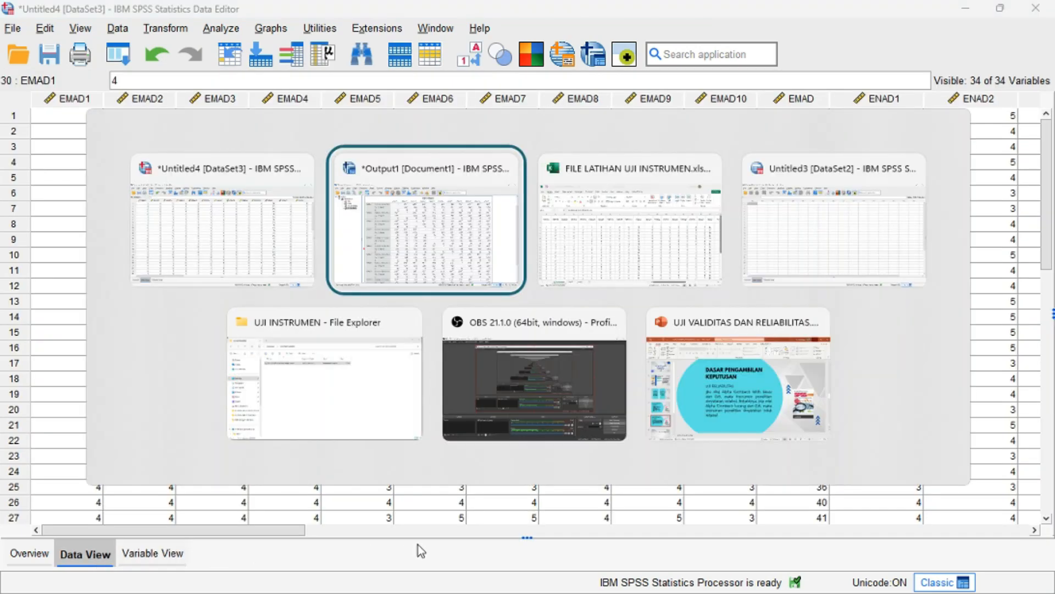
{"action": "key", "text": "alt+Tab"}
{"action": "key", "text": "alt+Tab"}
{"action": "key", "text": "alt+shift+Tab"}
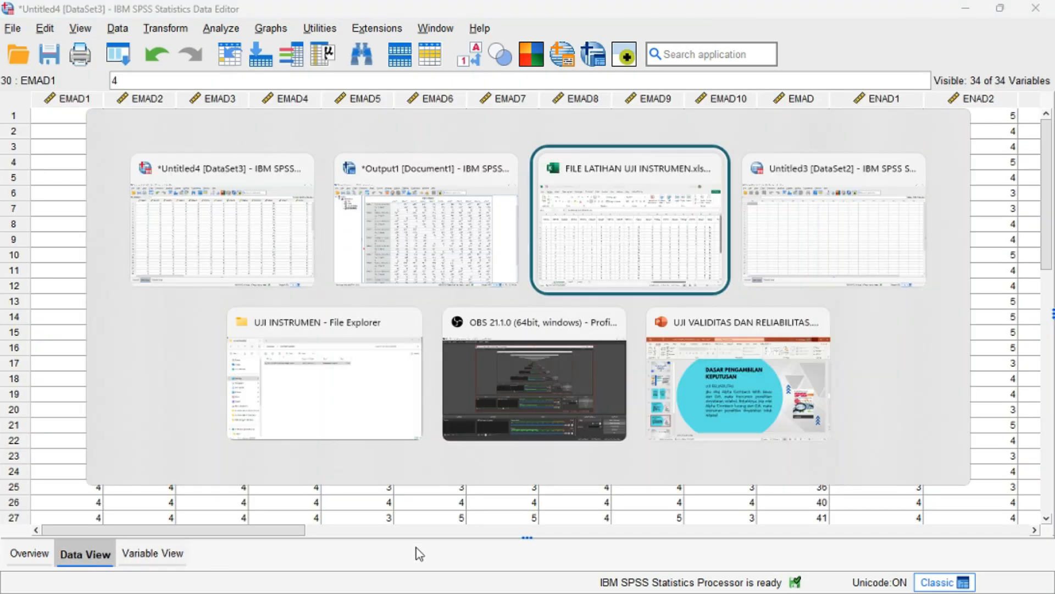
{"action": "left_click", "coordinate": [181, 565]}
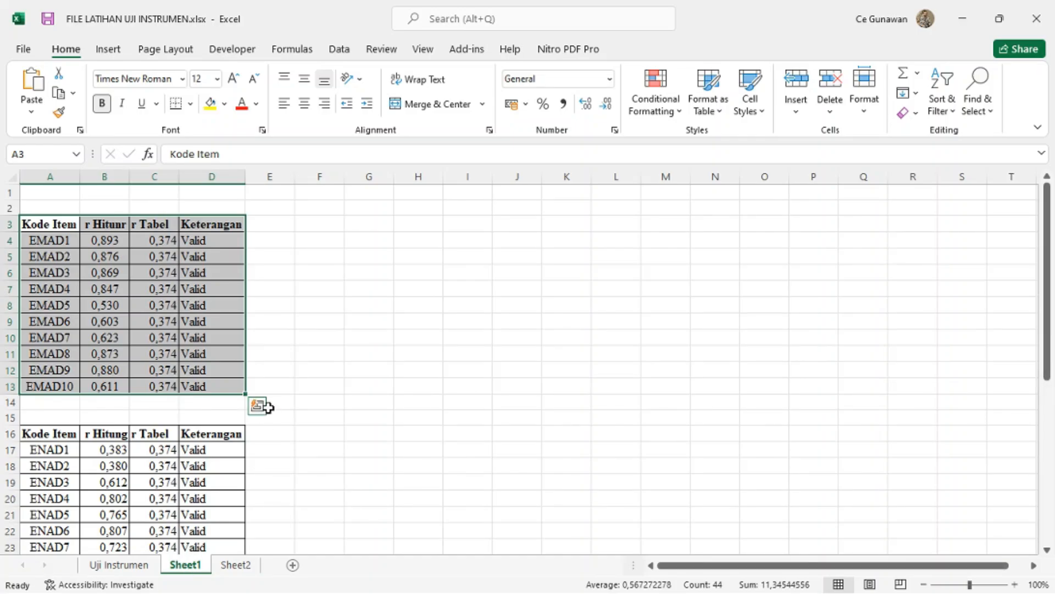
- Highlight the r Tabel values of EMAD1 through EMAD10 in yellow
{"action": "left_click", "coordinate": [160, 239]}
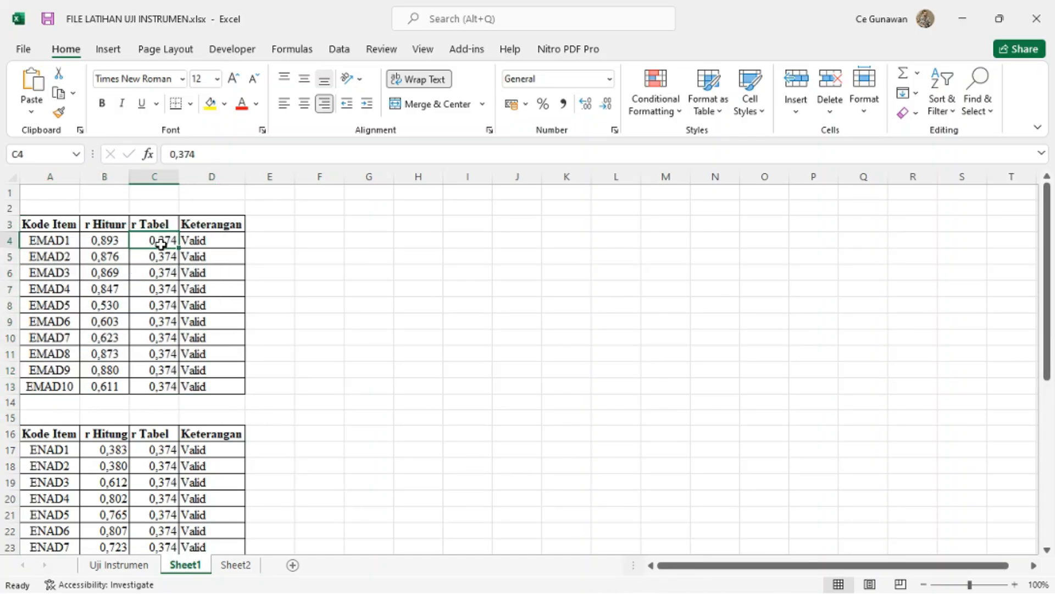
{"action": "left_click_drag", "start_coordinate": [161, 240], "coordinate": [163, 387]}
{"action": "left_click", "coordinate": [210, 103]}
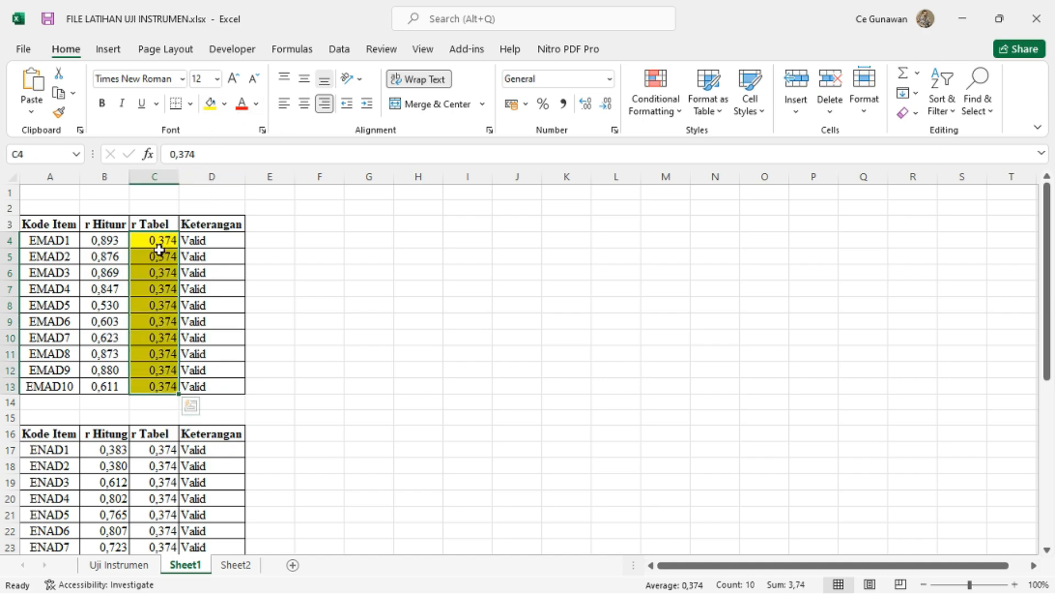
{"action": "left_click", "coordinate": [165, 240]}
- Switch to Chrome and enlarge the r table image in the skripsibisa.com article "Cara Menentukan Nilai r Tabel"
{"action": "key", "text": "alt+Tab"}
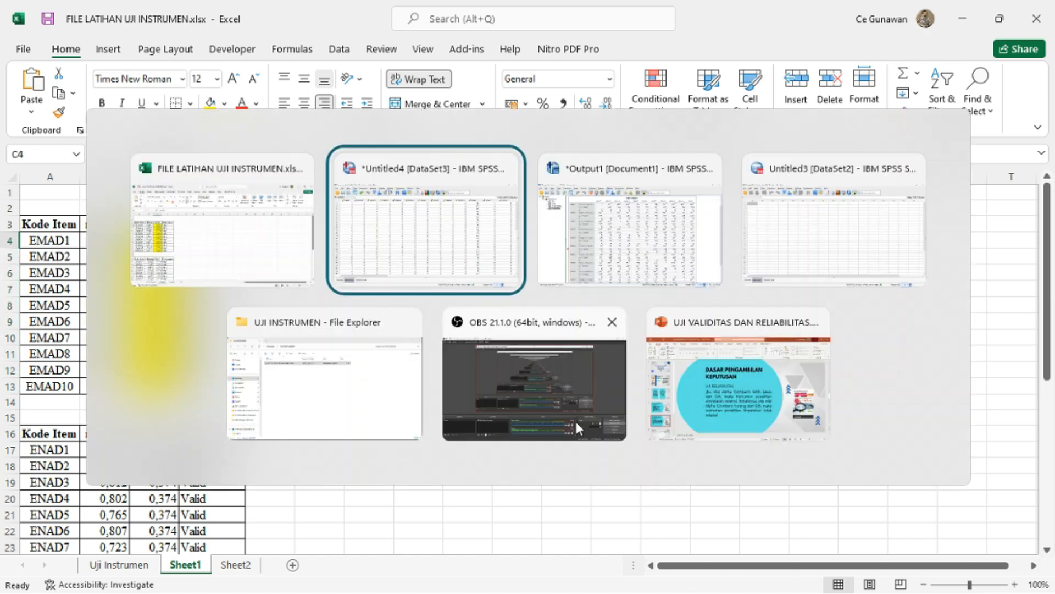
{"action": "key", "text": "alt+Tab"}
{"action": "left_click", "coordinate": [968, 12]}
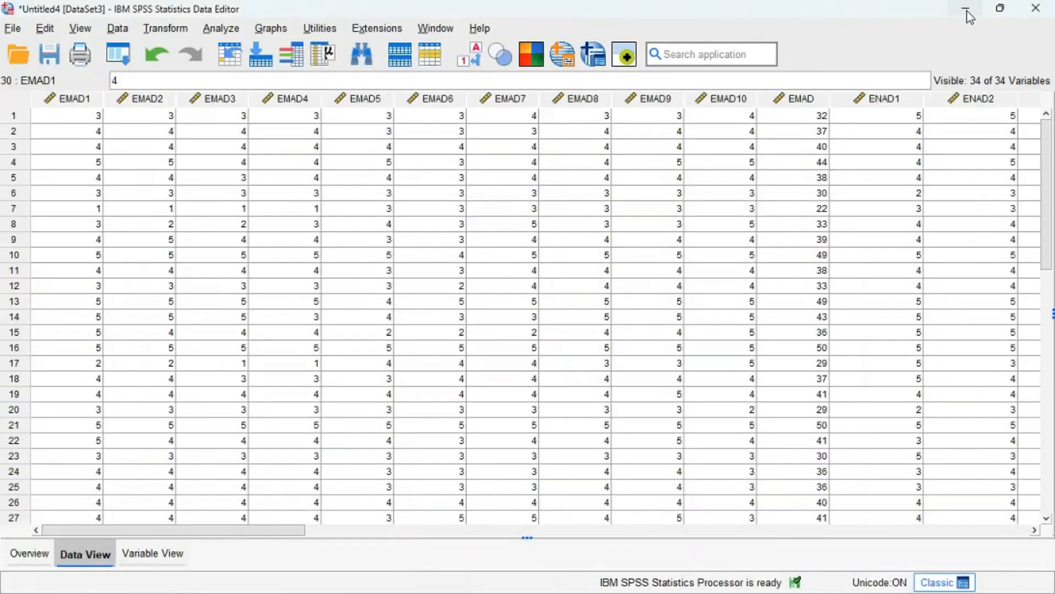
{"action": "left_click", "coordinate": [968, 12]}
{"action": "left_click", "coordinate": [967, 12]}
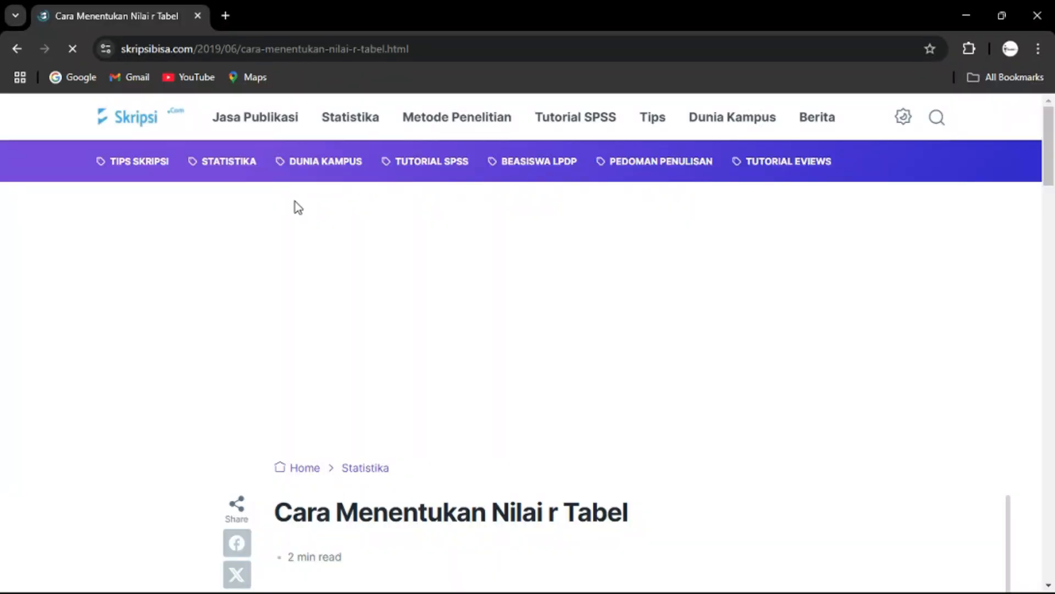
{"action": "left_click", "coordinate": [405, 49]}
{"action": "scroll", "coordinate": [365, 282], "scroll_direction": "down", "scroll_amount": 15}
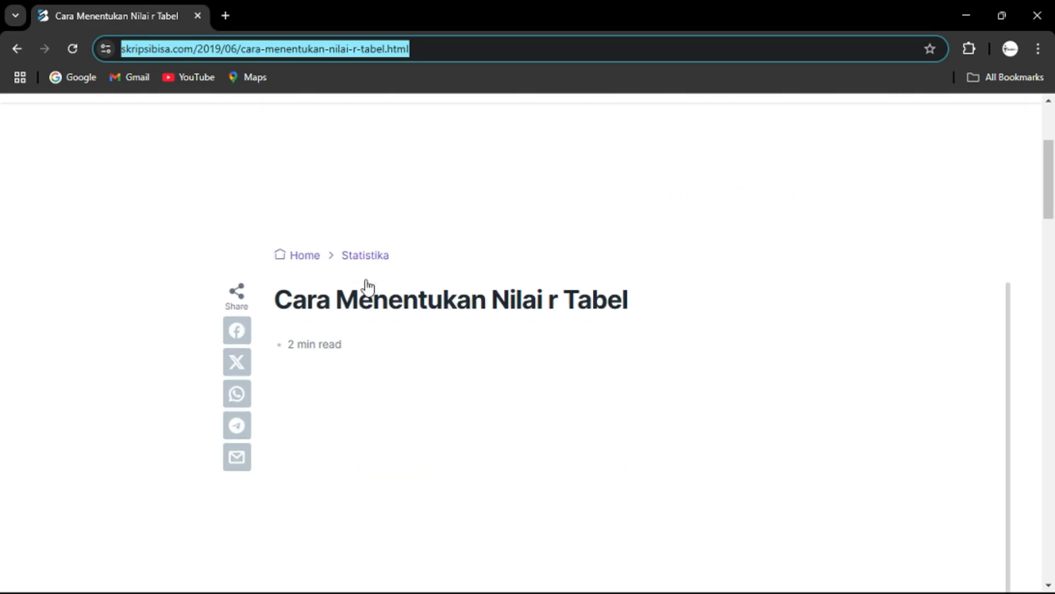
{"action": "scroll", "coordinate": [495, 296], "scroll_direction": "up", "scroll_amount": 1}
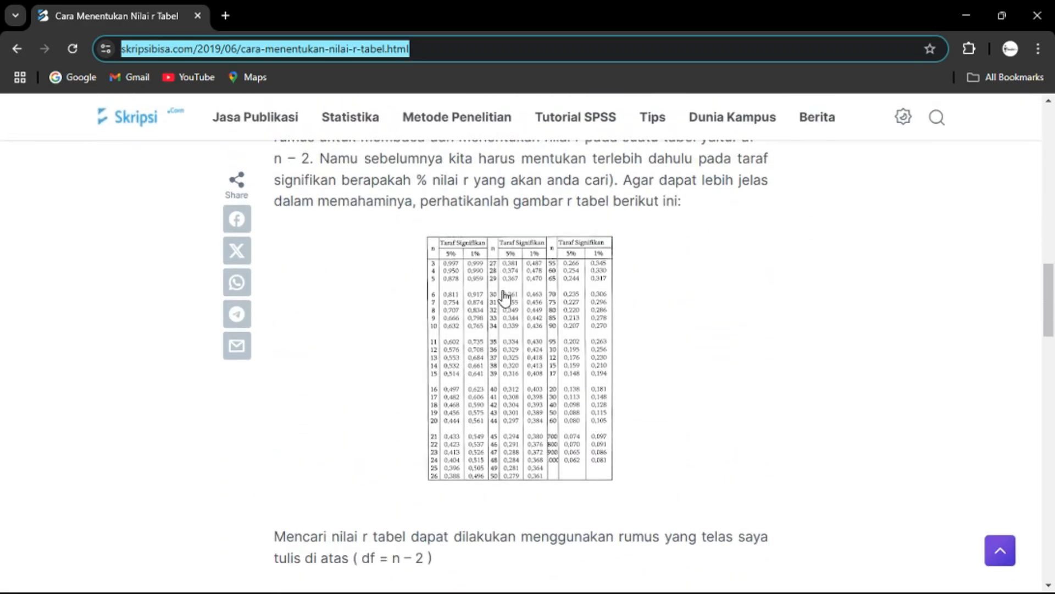
{"action": "scroll", "coordinate": [484, 247], "scroll_direction": "down", "scroll_amount": 3}
{"action": "left_click", "coordinate": [479, 207]}
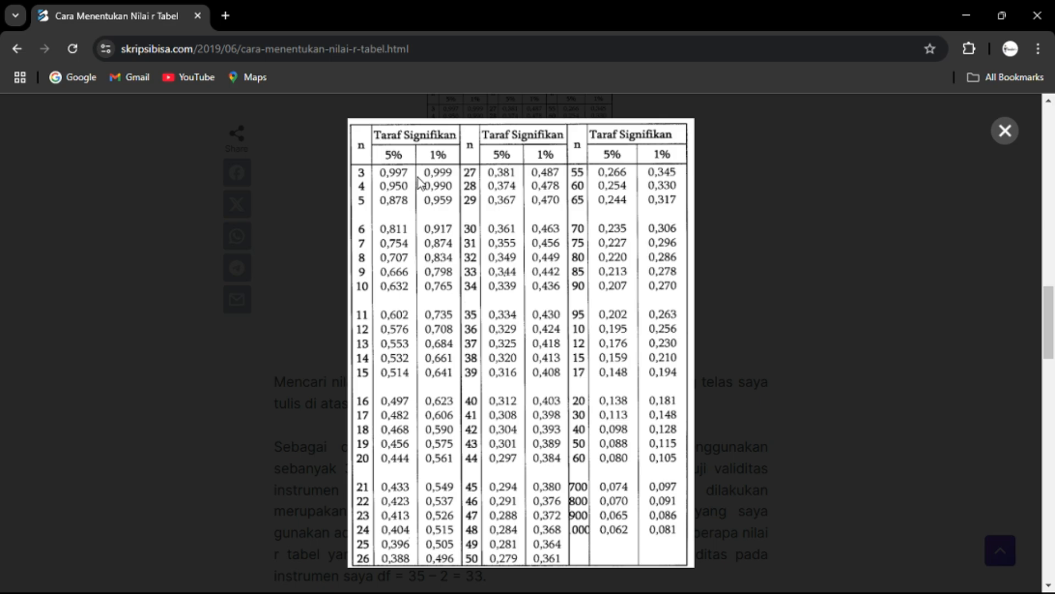
- Switch to the imported SPSS dataset and check its cases down to the last row for the sample size
{"action": "key", "text": "alt+Tab"}
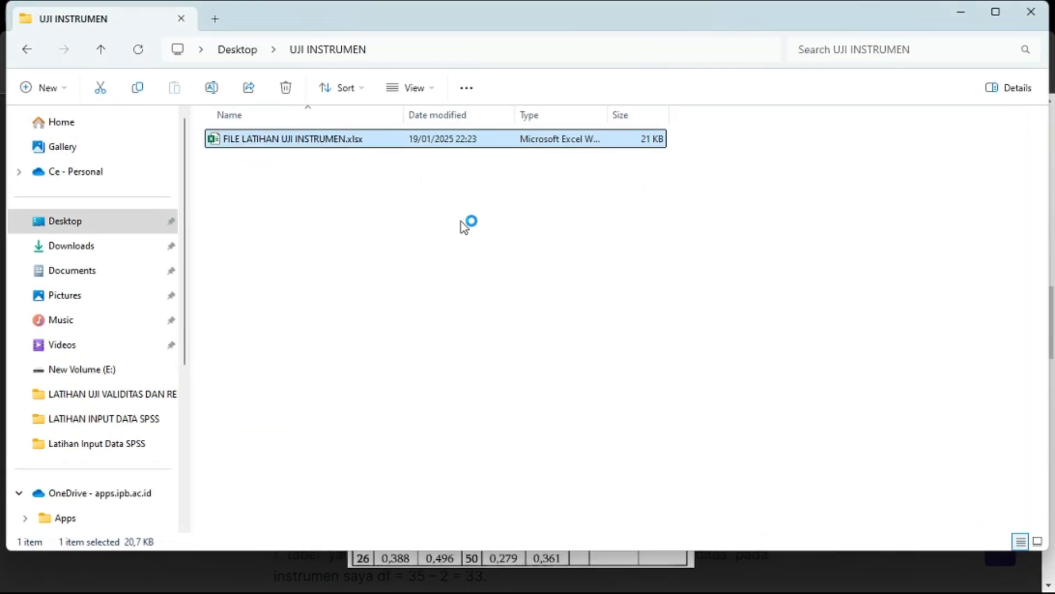
{"action": "key", "text": "alt+Tab"}
{"action": "key", "text": "alt+Tab"}
{"action": "key", "text": "alt+Tab"}
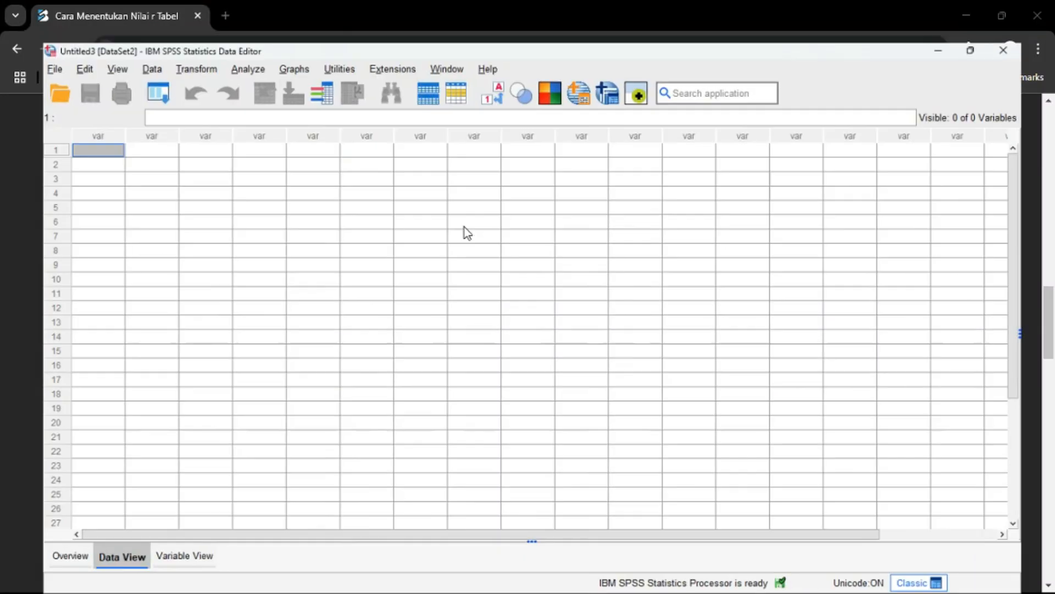
{"action": "key", "text": "alt+Tab"}
{"action": "key", "text": "alt+Tab"}
{"action": "key", "text": "alt+Tab"}
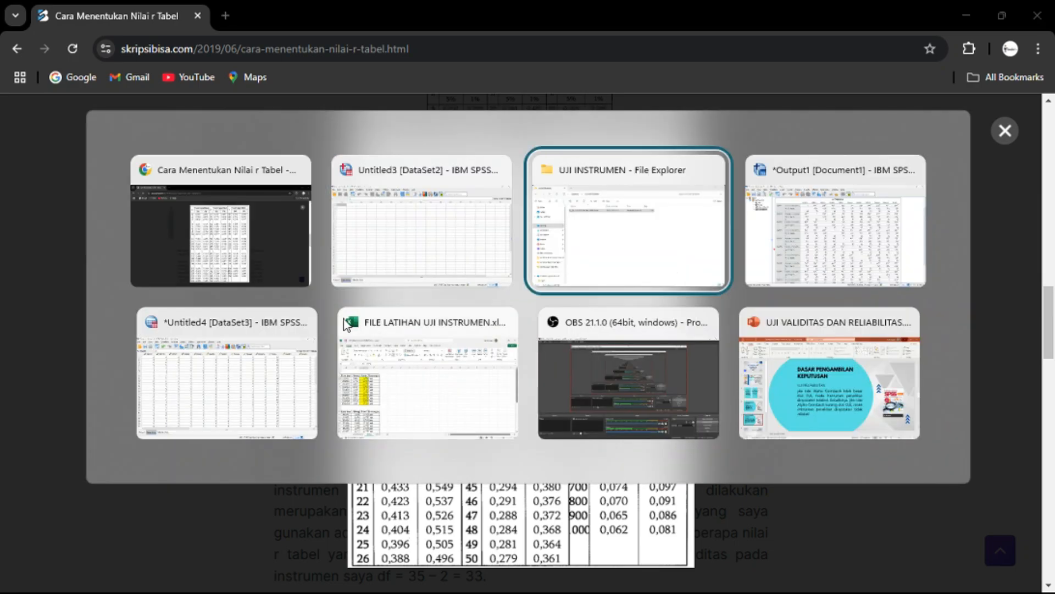
{"action": "key", "text": "alt+Tab"}
{"action": "key", "text": "alt+Tab"}
{"action": "scroll", "coordinate": [398, 323], "scroll_direction": "down", "scroll_amount": 4}
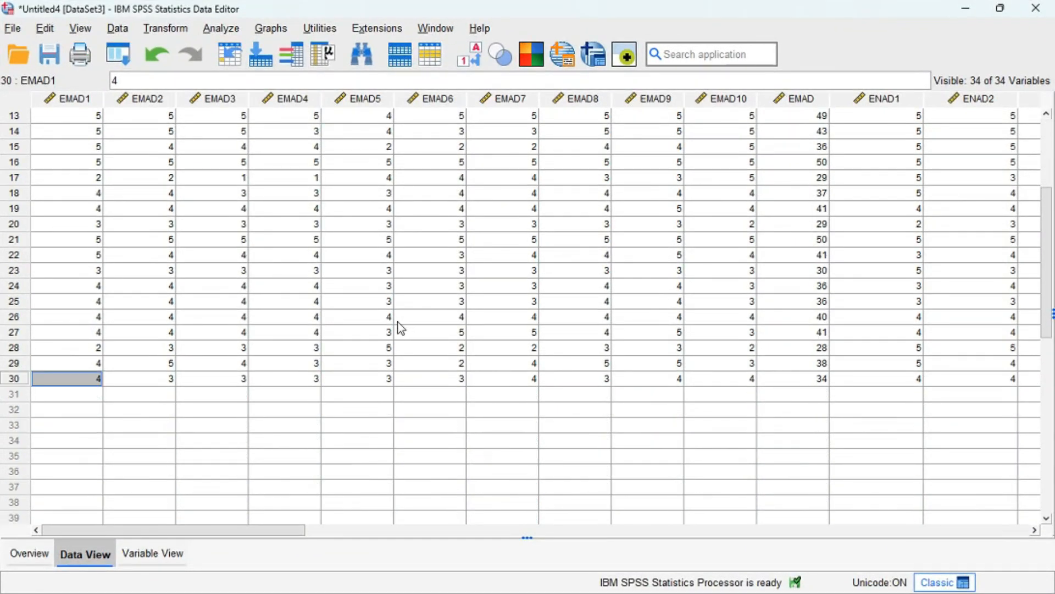
{"action": "scroll", "coordinate": [398, 322], "scroll_direction": "up", "scroll_amount": 1}
{"action": "scroll", "coordinate": [360, 338], "scroll_direction": "up", "scroll_amount": 3}
- Return to Chrome, close the enlarged r table and read the article's explanation down to the table download link
{"action": "key", "text": "alt+Tab"}
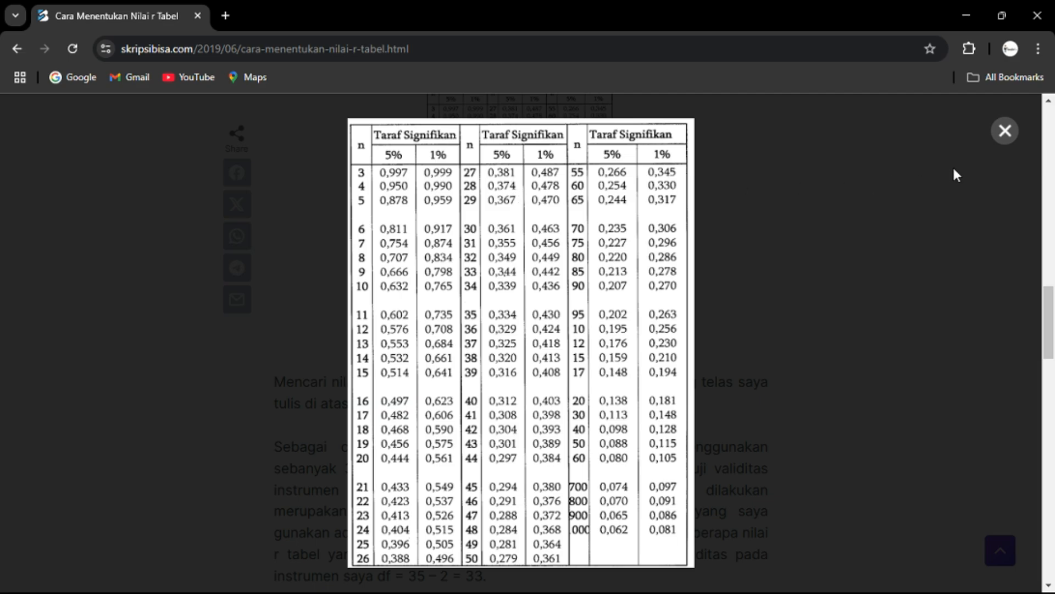
{"action": "left_click", "coordinate": [1001, 136]}
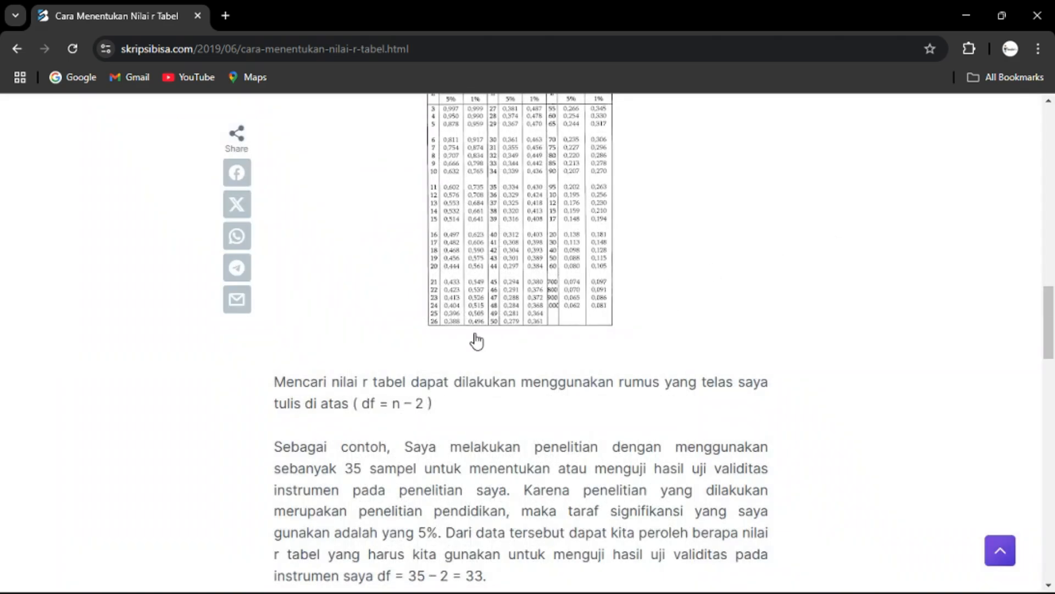
{"action": "scroll", "coordinate": [483, 338], "scroll_direction": "down", "scroll_amount": 8}
{"action": "scroll", "coordinate": [505, 343], "scroll_direction": "down", "scroll_amount": 4}
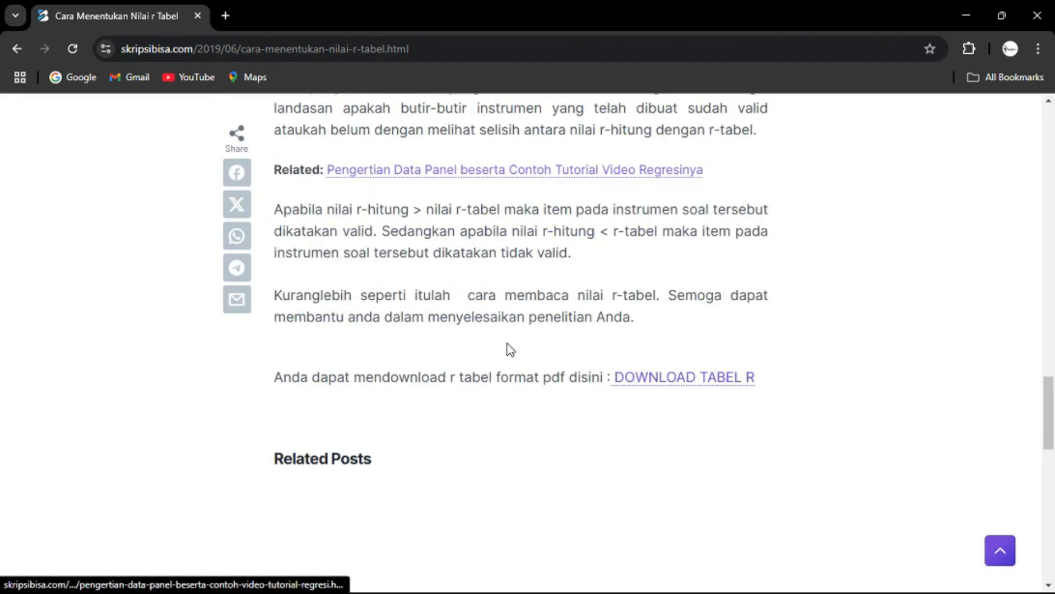
{"action": "scroll", "coordinate": [245, 189], "scroll_direction": "up", "scroll_amount": 7}
- Look up EMAD1's r Hitung in the Excel sheet and compare it with its Pearson correlation with EMAD in the SPSS output
{"action": "key", "text": "alt+Tab"}
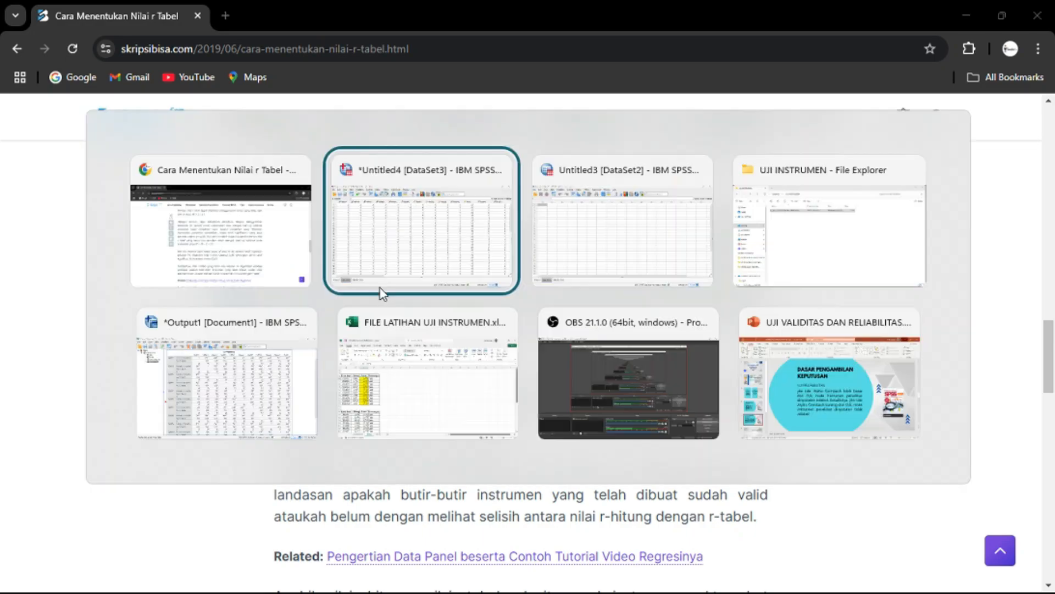
{"action": "key", "text": "alt+Tab"}
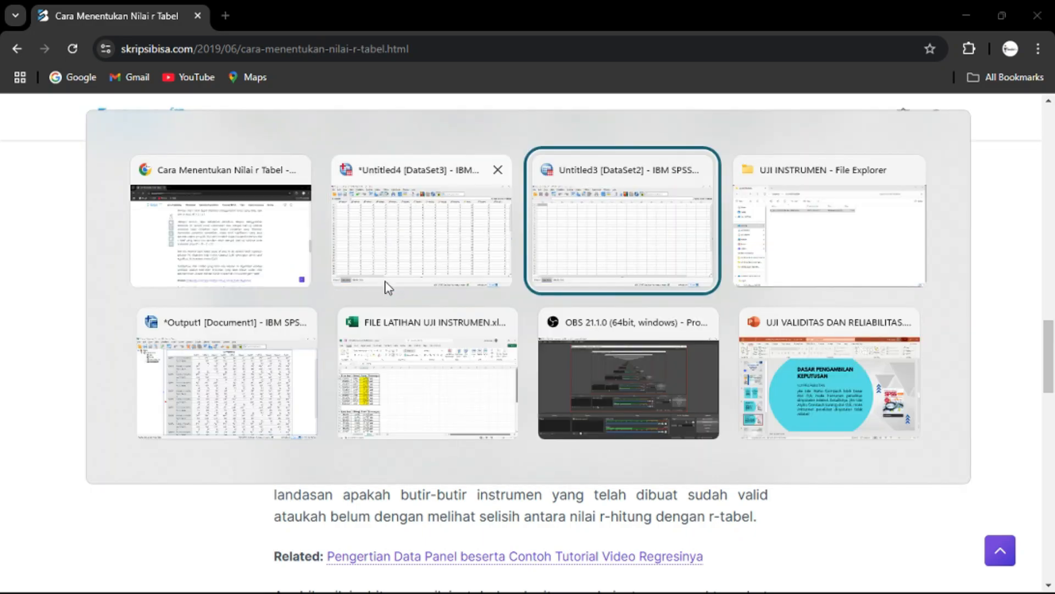
{"action": "left_click", "coordinate": [391, 340]}
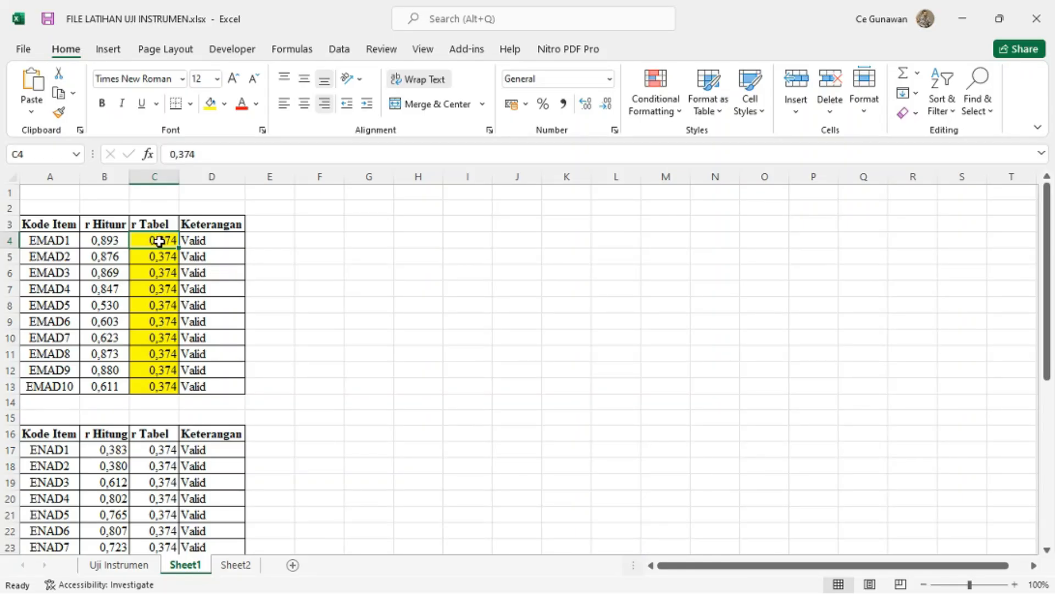
{"action": "left_click", "coordinate": [108, 241]}
{"action": "key", "text": "alt+Tab"}
{"action": "key", "text": "alt+Tab"}
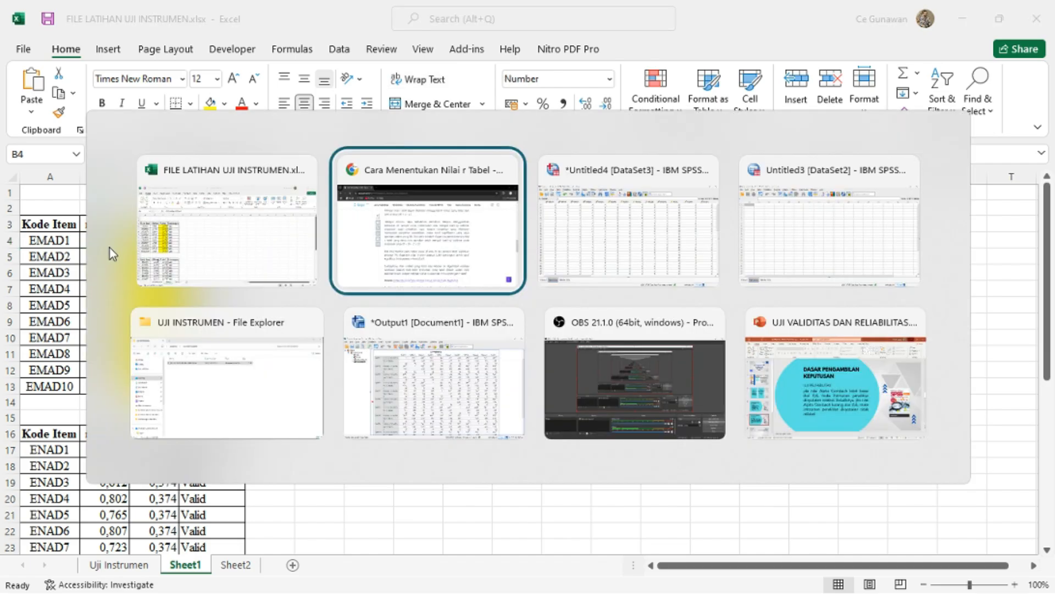
{"action": "key", "text": "alt+Tab"}
{"action": "key", "text": "alt+Tab"}
{"action": "key", "text": "alt+Tab"}
{"action": "key", "text": "alt+Tab"}
{"action": "key", "text": "alt+Tab"}
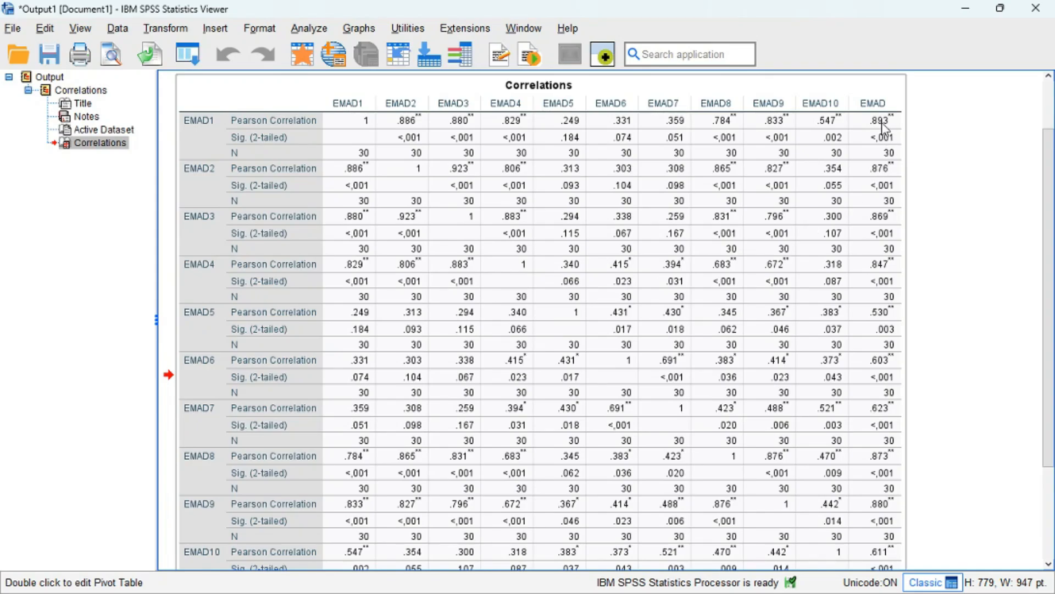
- Compare the Excel r Hitung values of EMAD2 and EMAD3 with the EMAD column of the SPSS Correlations table
{"action": "key", "text": "alt+Tab"}
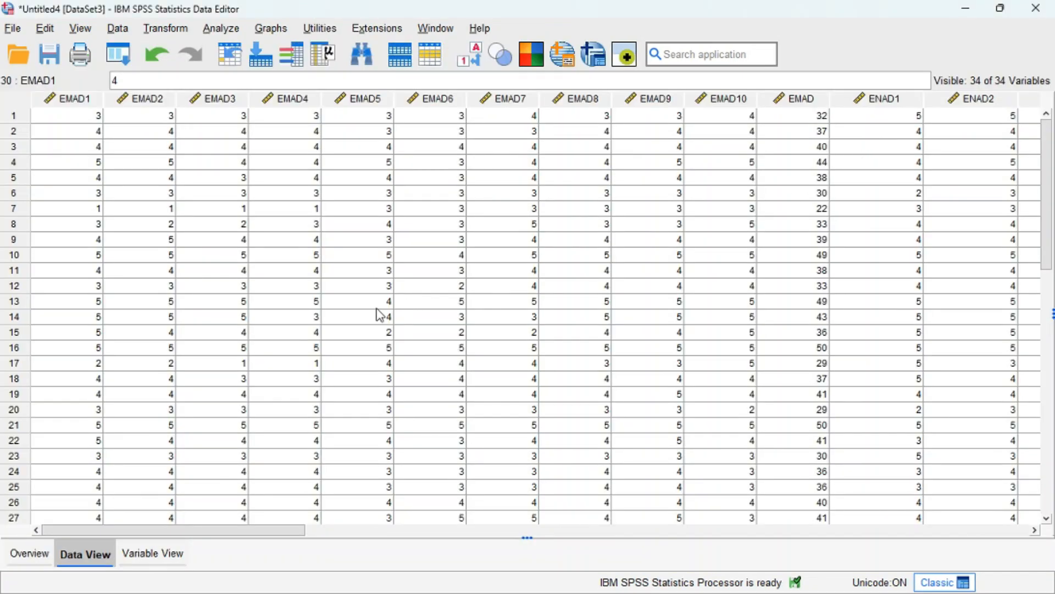
{"action": "key", "text": "alt+Tab"}
{"action": "key", "text": "alt+Tab"}
{"action": "key", "text": "alt+Tab"}
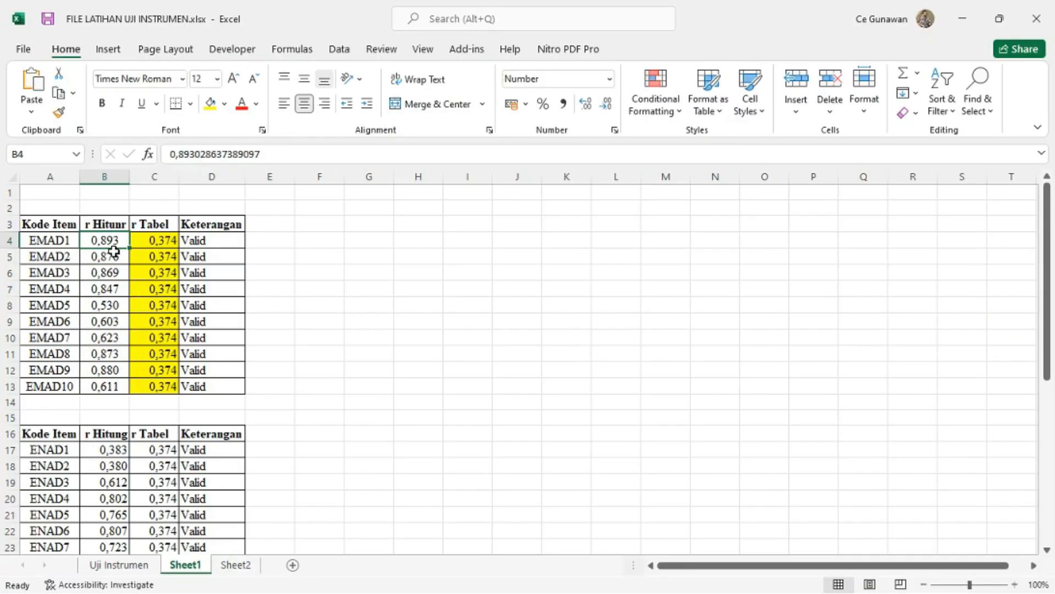
{"action": "key", "text": "alt+Tab"}
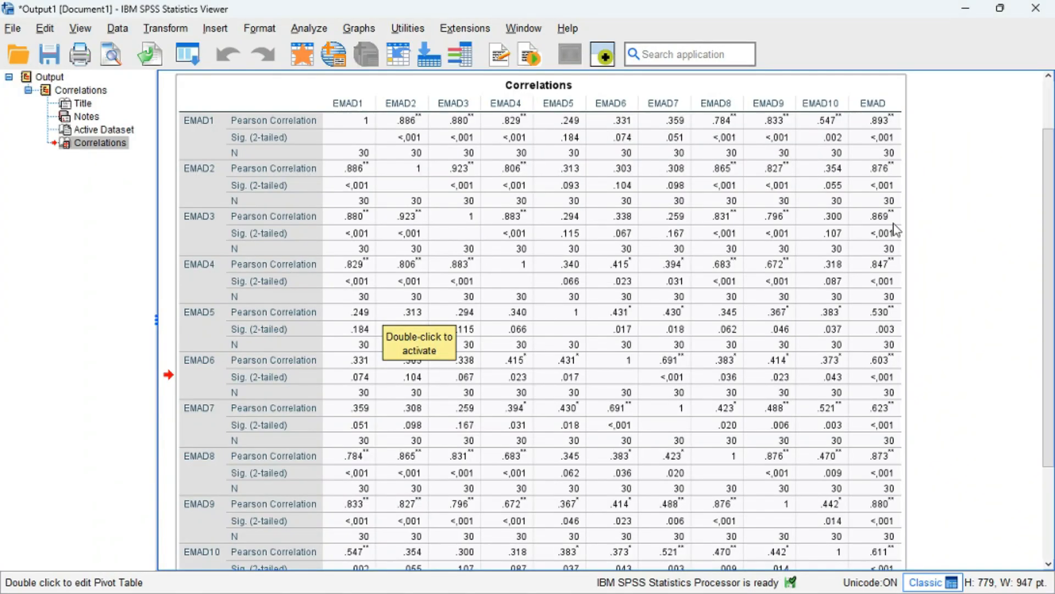
{"action": "key", "text": "alt+Tab"}
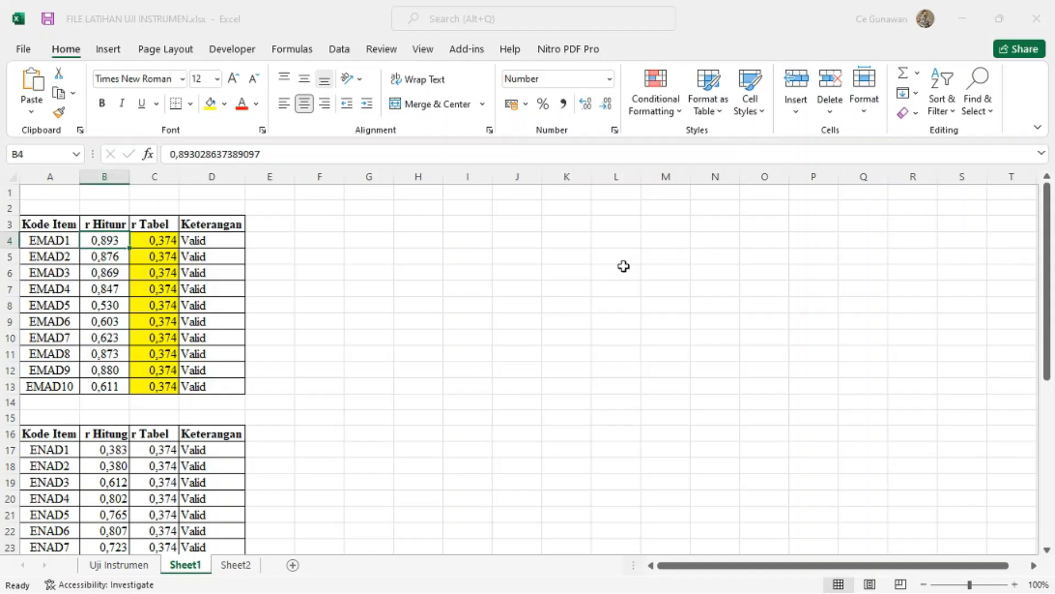
{"action": "left_click", "coordinate": [113, 259]}
{"action": "key", "text": "alt+Tab"}
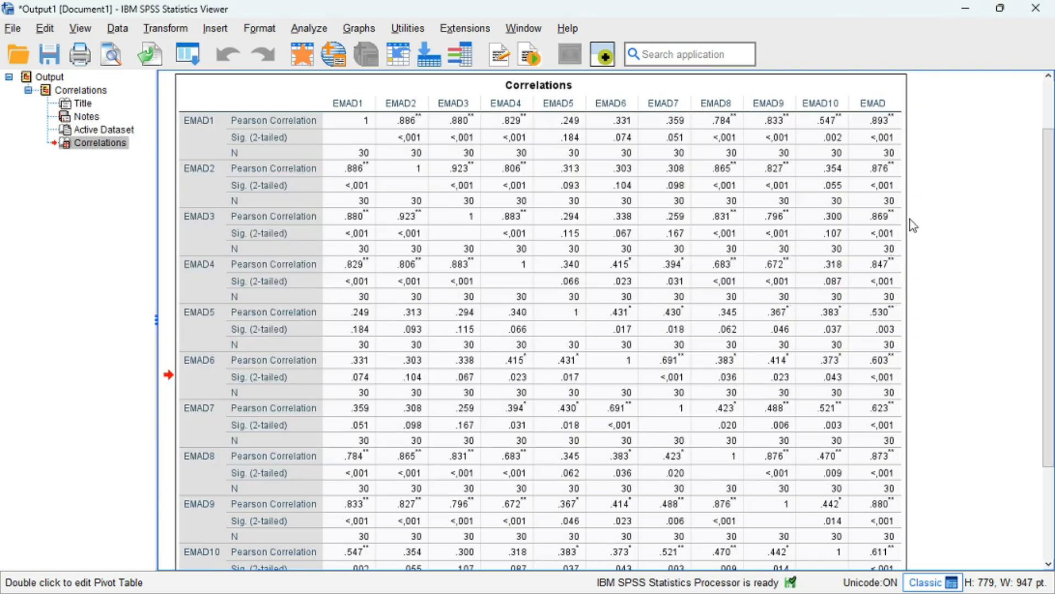
- Return to Excel and check EMAD1's r Hitung against its r Tabel value and its Keterangan entry
{"action": "key", "text": "alt+Tab"}
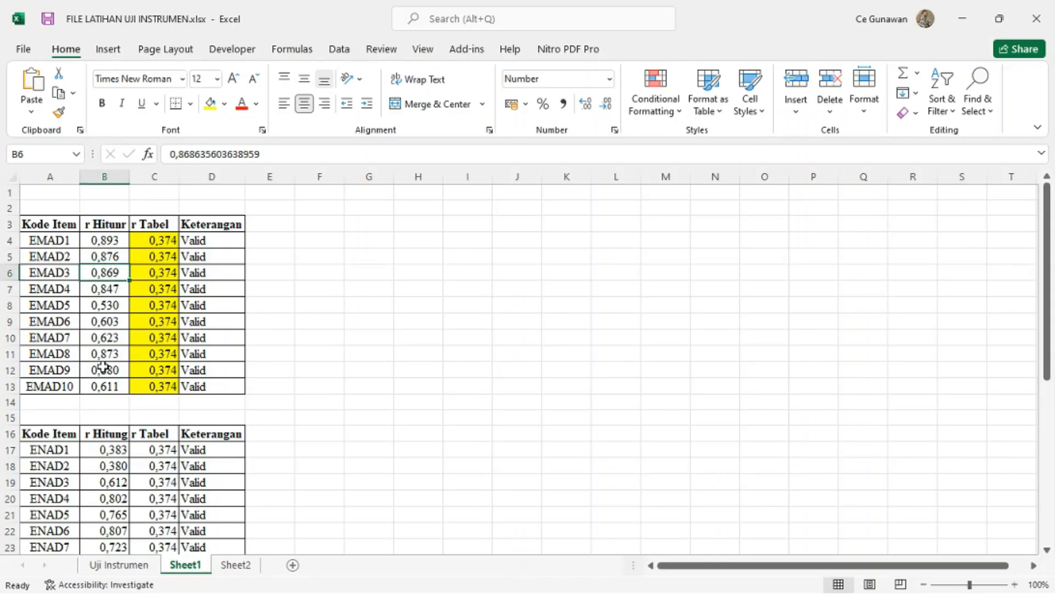
{"action": "left_click", "coordinate": [158, 242]}
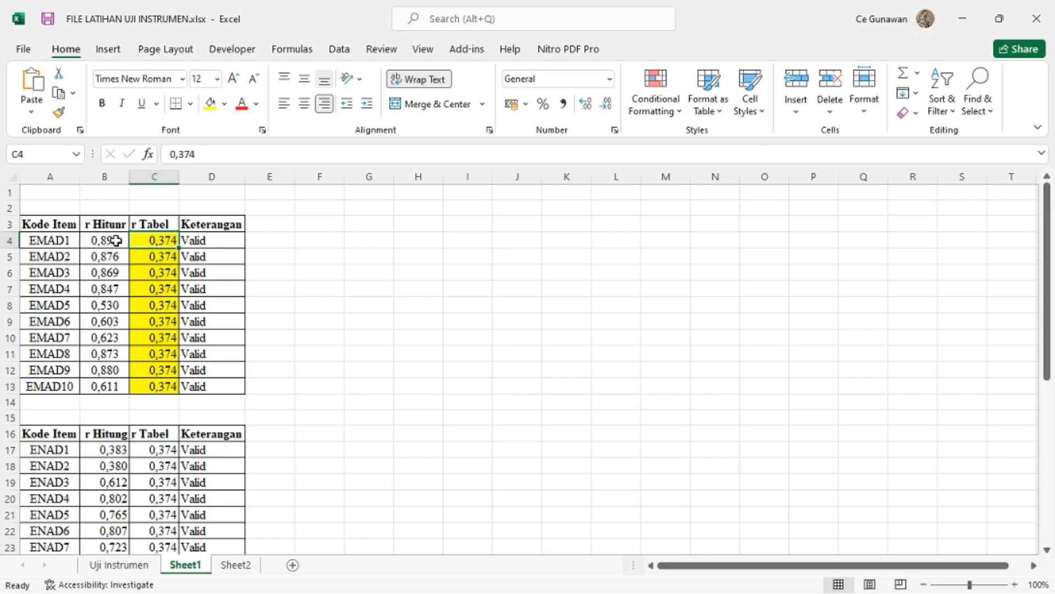
{"action": "left_click", "coordinate": [209, 239]}
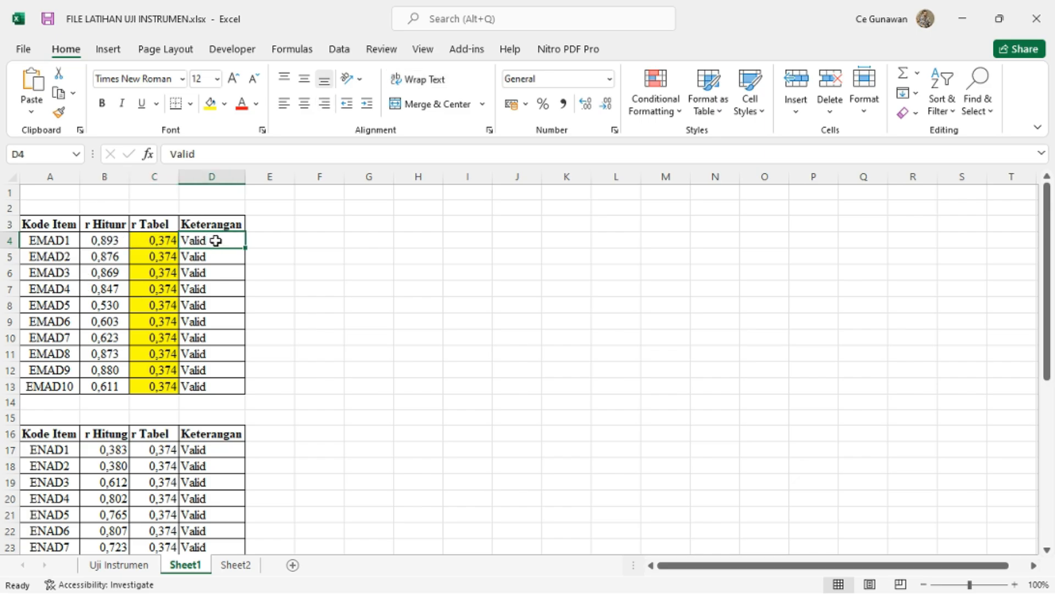
- Examine the Keterangan, r Hitung and r Tabel columns for items EMAD1 to EMAD10 in Sheet1
{"action": "left_click_drag", "start_coordinate": [216, 240], "coordinate": [209, 385]}
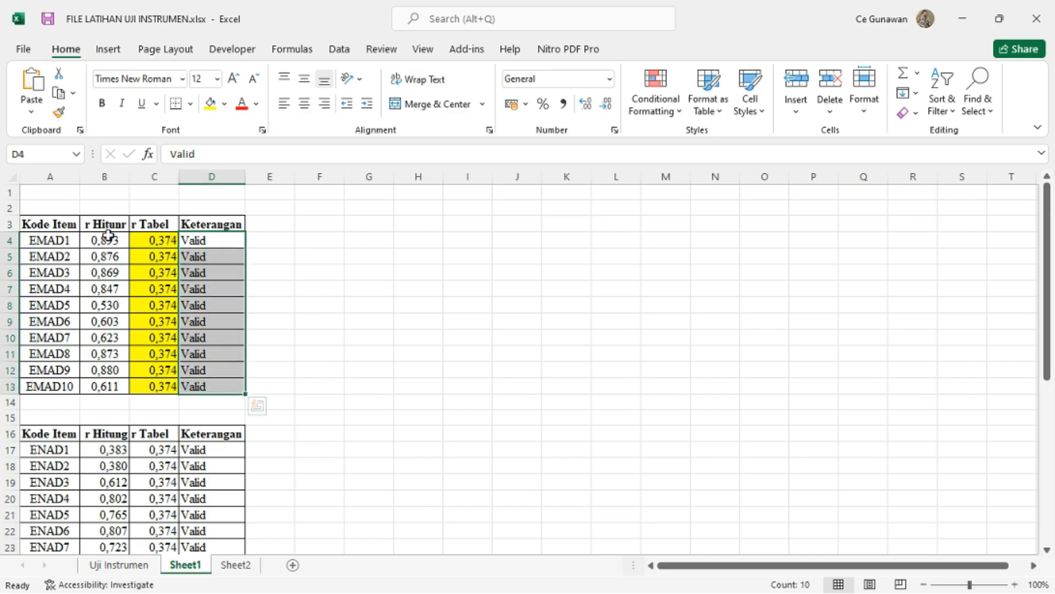
{"action": "left_click_drag", "start_coordinate": [109, 236], "coordinate": [118, 385]}
{"action": "left_click_drag", "start_coordinate": [165, 242], "coordinate": [168, 387]}
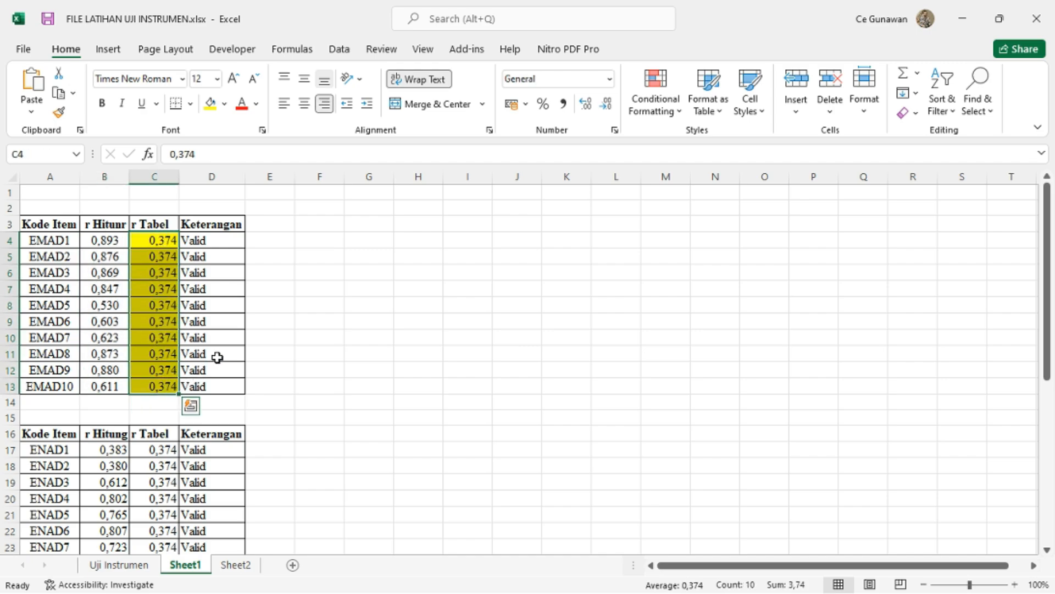
- Switch to the SPSS output and read through the whole Correlations table, including the EMAD row and the significance footnotes
{"action": "key", "text": "alt+Tab"}
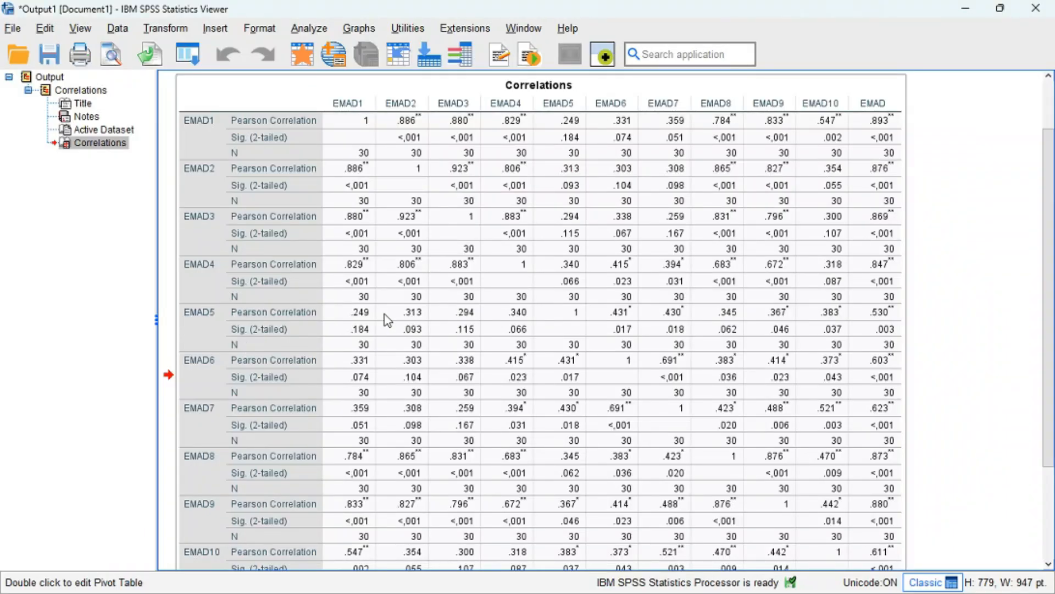
{"action": "scroll", "coordinate": [389, 312], "scroll_direction": "down", "scroll_amount": 5}
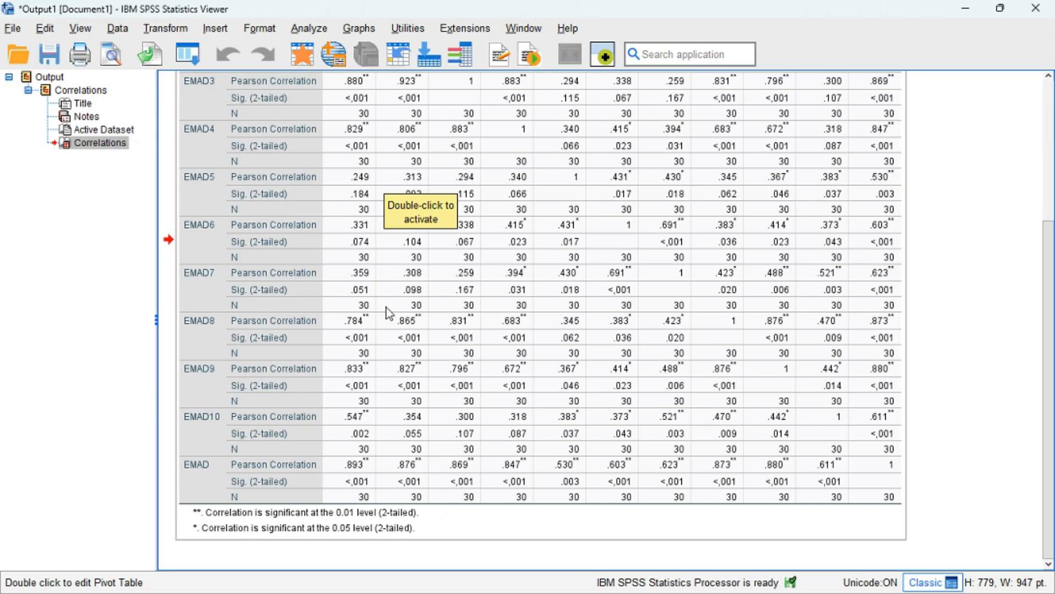
{"action": "scroll", "coordinate": [434, 299], "scroll_direction": "up", "scroll_amount": 5}
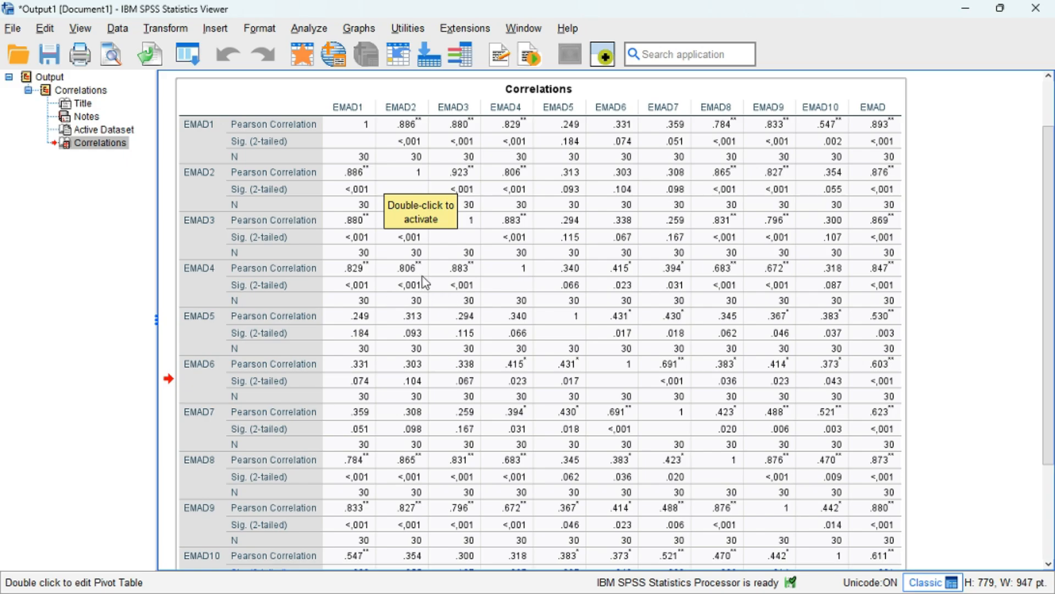
{"action": "scroll", "coordinate": [561, 299], "scroll_direction": "down", "scroll_amount": 3}
{"action": "scroll", "coordinate": [558, 302], "scroll_direction": "up", "scroll_amount": 3}
{"action": "scroll", "coordinate": [508, 256], "scroll_direction": "down", "scroll_amount": 3}
{"action": "scroll", "coordinate": [513, 260], "scroll_direction": "up", "scroll_amount": 6}
{"action": "scroll", "coordinate": [512, 260], "scroll_direction": "down", "scroll_amount": 5}
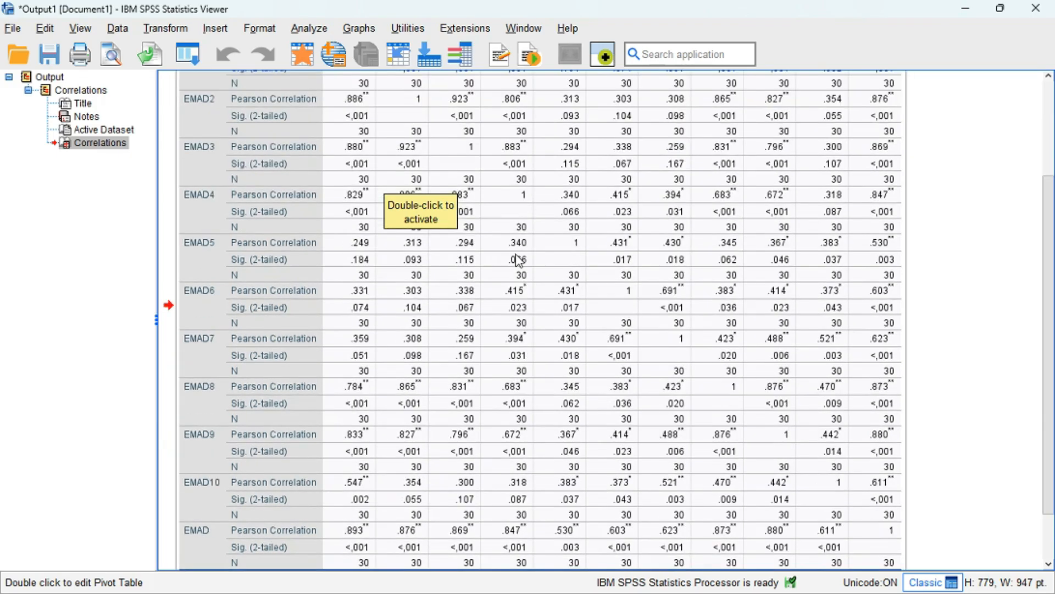
{"action": "scroll", "coordinate": [519, 261], "scroll_direction": "up", "scroll_amount": 2}
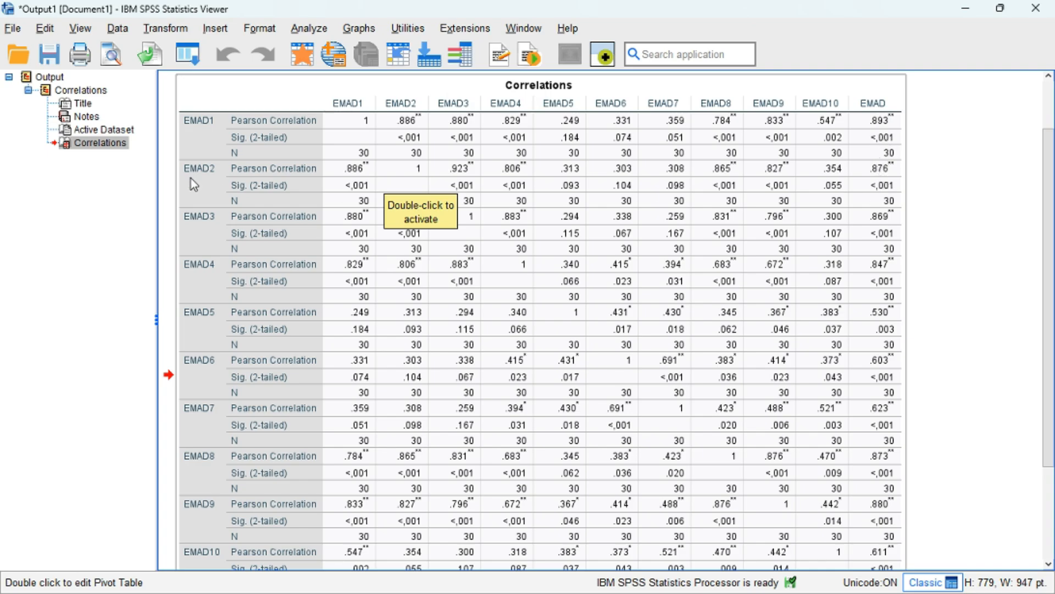
{"action": "left_click", "coordinate": [225, 228]}
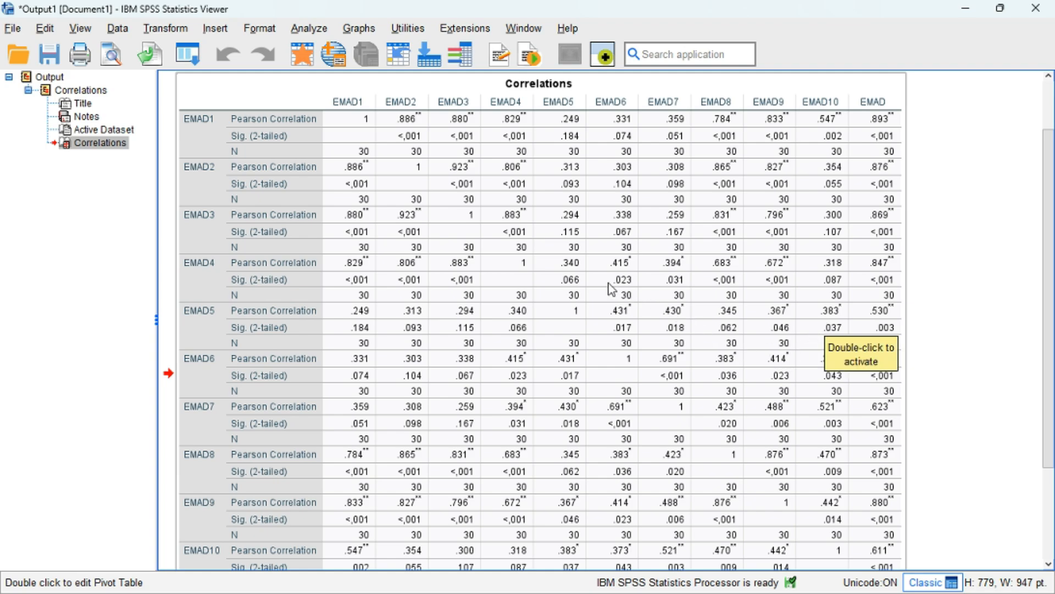
- Return to Excel and review the r Hitung and r Tabel columns of the EMAD table
{"action": "key", "text": "alt+Tab"}
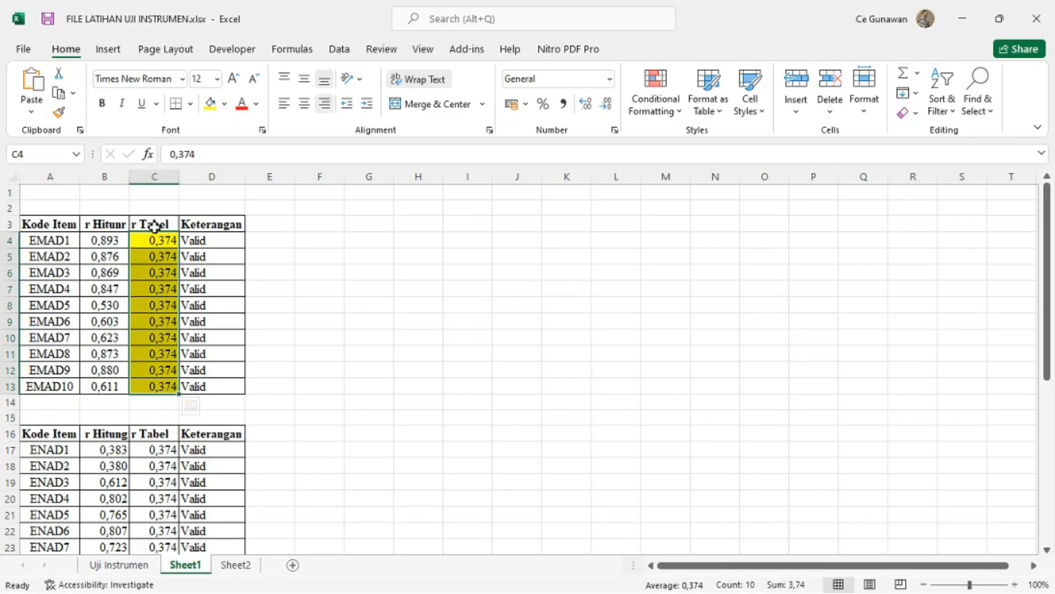
{"action": "left_click", "coordinate": [99, 221]}
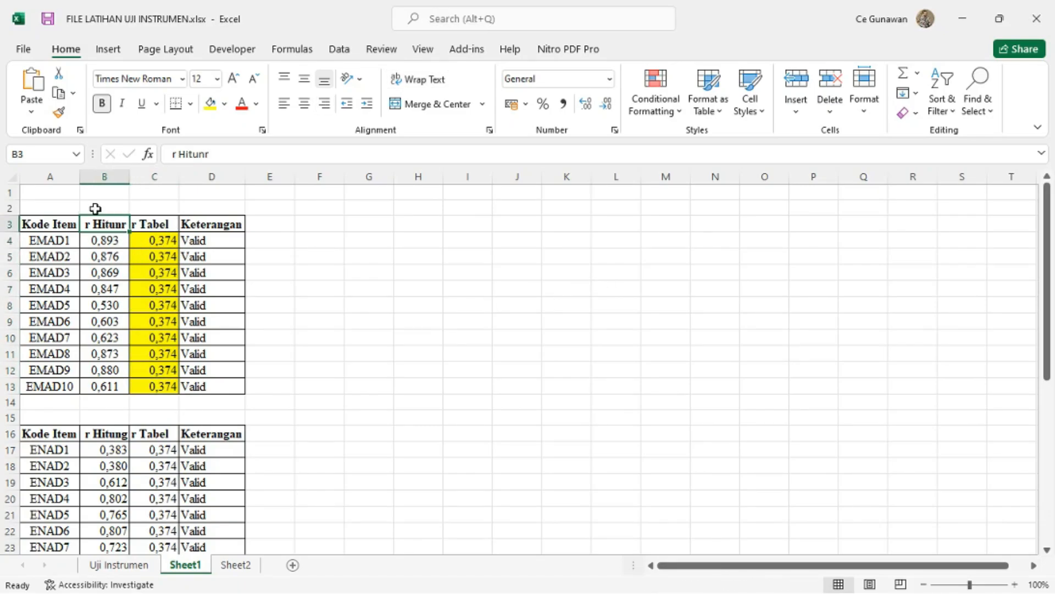
{"action": "left_click_drag", "start_coordinate": [96, 177], "coordinate": [160, 176]}
{"action": "left_click", "coordinate": [336, 255]}
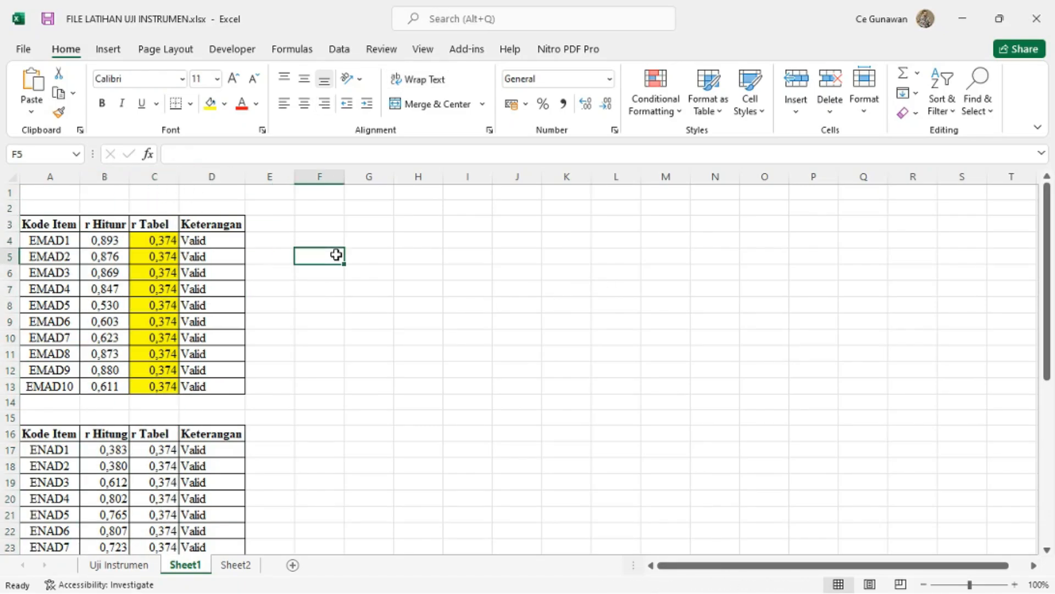
- Switch back to the SPSS output, read the EMAD column of the Correlations table for all items, and minimize the output window
{"action": "key", "text": "alt+Tab"}
{"action": "key", "text": "alt+Tab"}
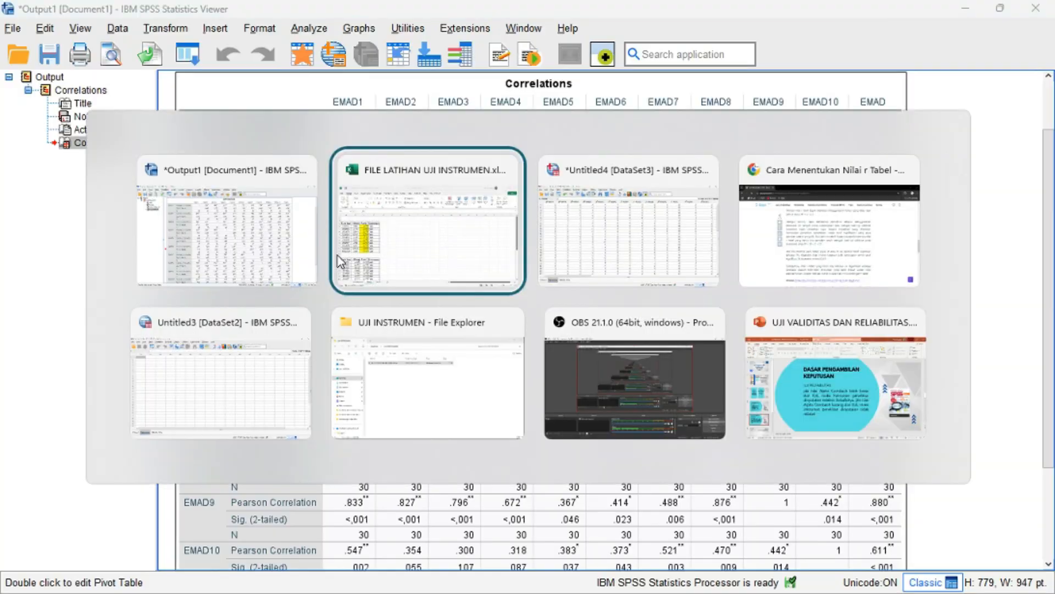
{"action": "key", "text": "alt+Tab"}
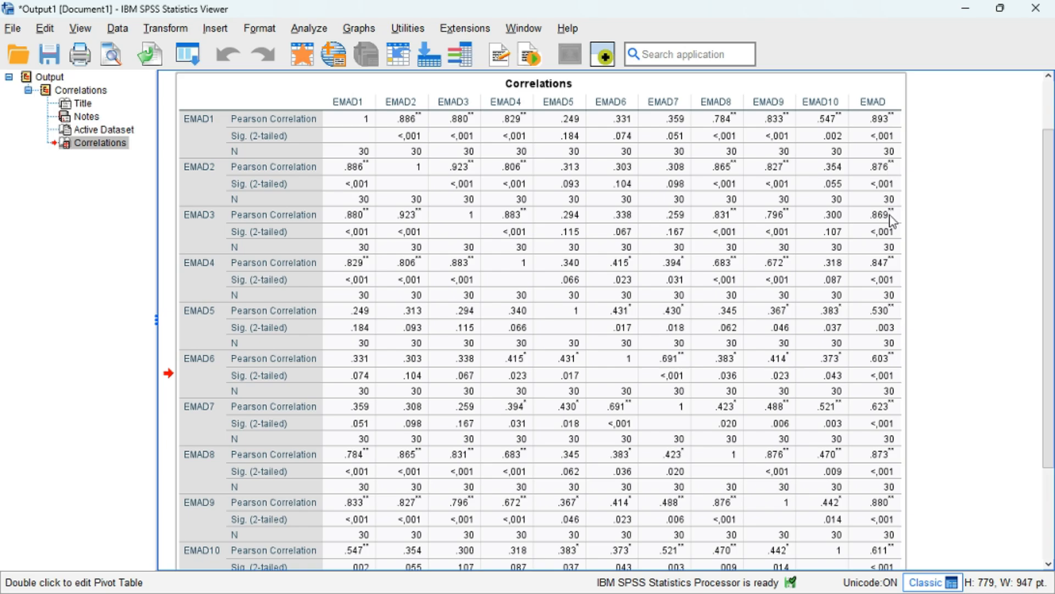
{"action": "scroll", "coordinate": [894, 275], "scroll_direction": "down", "scroll_amount": 5}
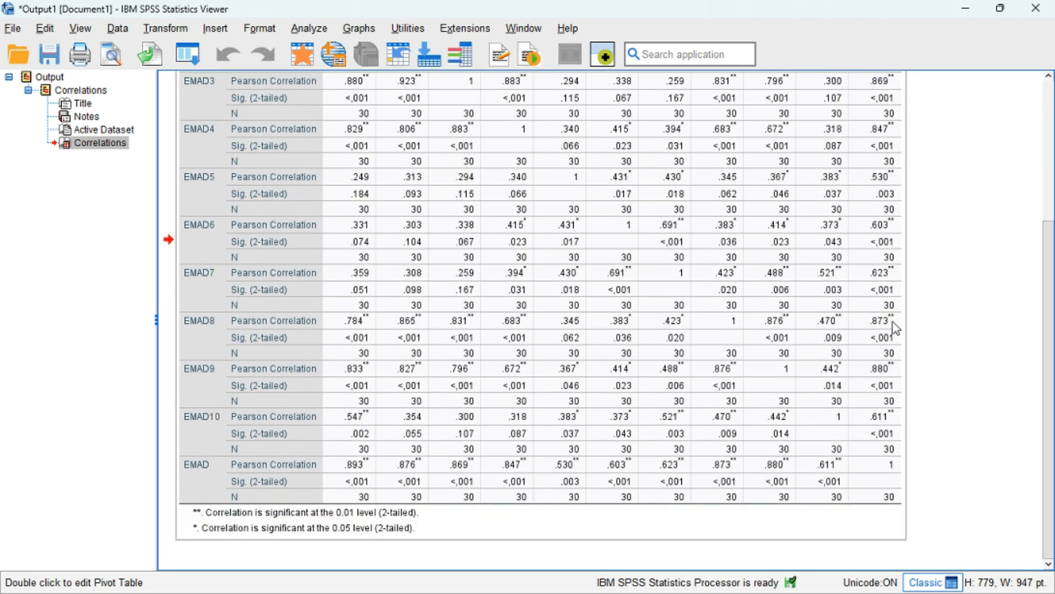
{"action": "scroll", "coordinate": [896, 326], "scroll_direction": "up", "scroll_amount": 5}
{"action": "scroll", "coordinate": [896, 327], "scroll_direction": "up", "scroll_amount": 3}
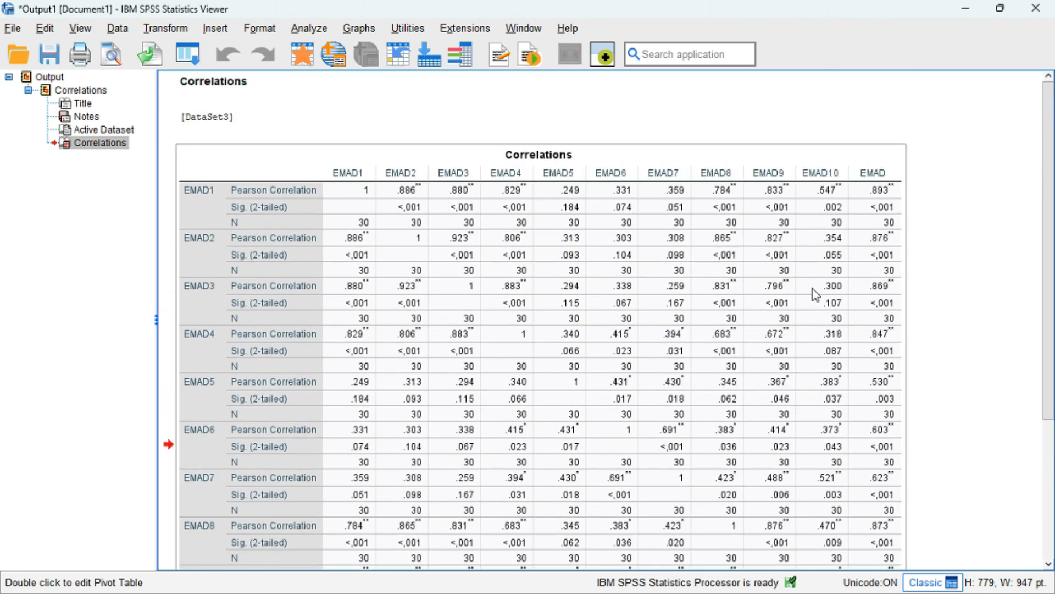
{"action": "scroll", "coordinate": [785, 292], "scroll_direction": "down", "scroll_amount": 3}
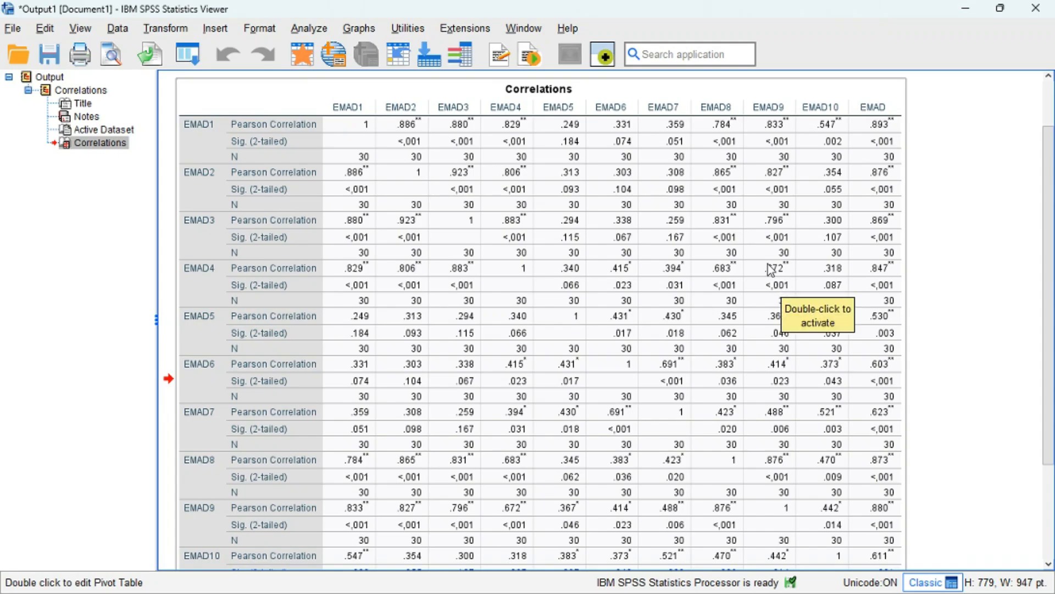
{"action": "left_click", "coordinate": [966, 9]}
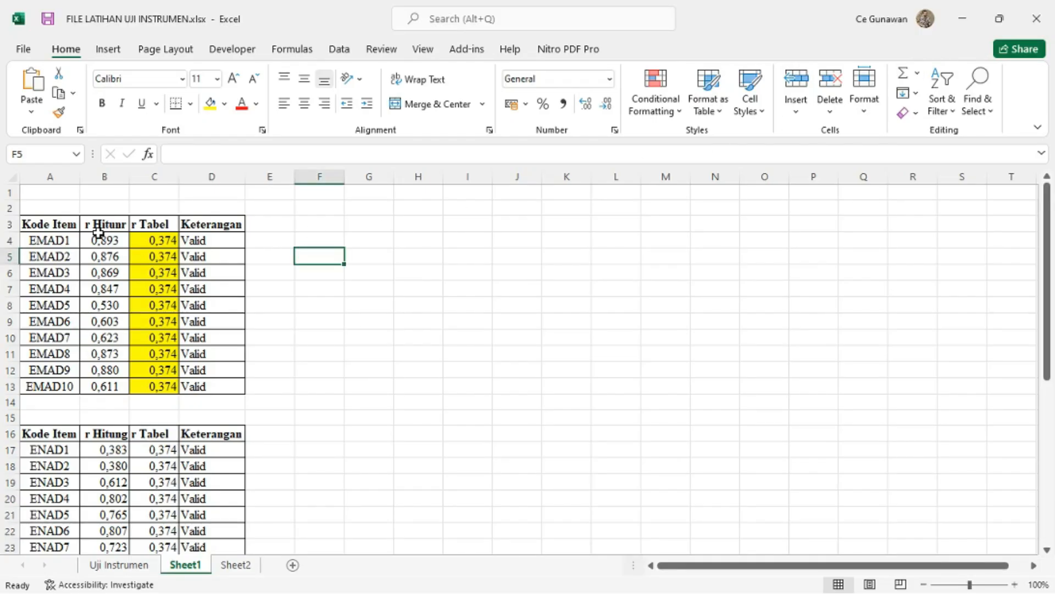
- Copy the EMAD validity table A3:D13 from Sheet1 and switch to the UJI VALIDITAS DAN RELIABILITAS presentation in PowerPoint
{"action": "left_click_drag", "start_coordinate": [26, 224], "coordinate": [219, 388]}
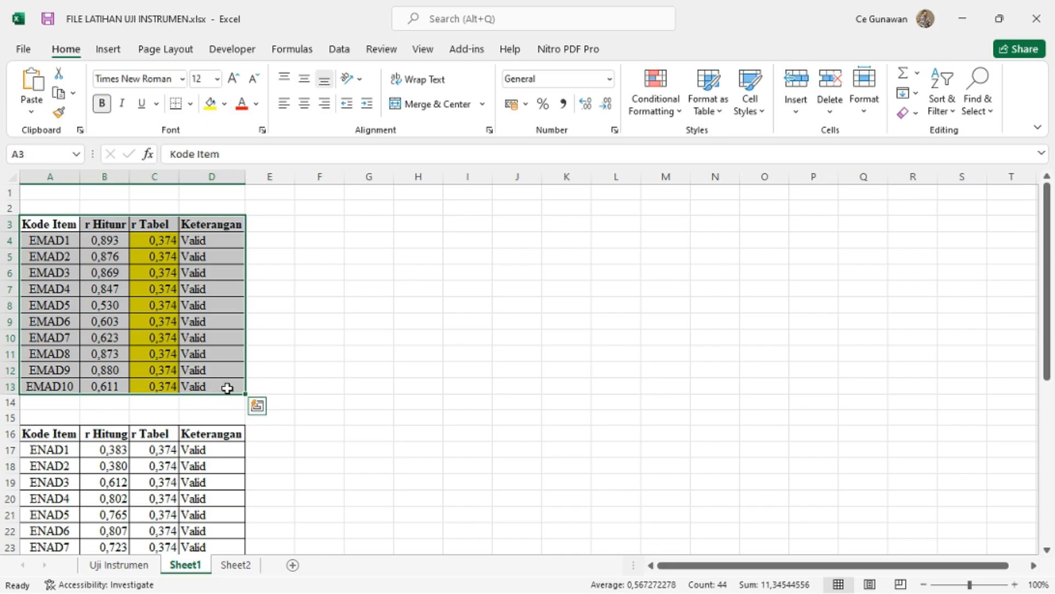
{"action": "key", "text": "ctrl+c"}
{"action": "key", "text": "alt+Tab"}
{"action": "key", "text": "alt+Tab"}
{"action": "key", "text": "alt+Tab"}
{"action": "key", "text": "alt+Tab"}
{"action": "key", "text": "alt+Tab"}
{"action": "key", "text": "alt+Tab"}
{"action": "key", "text": "alt+Tab"}
{"action": "key", "text": "alt+Tab"}
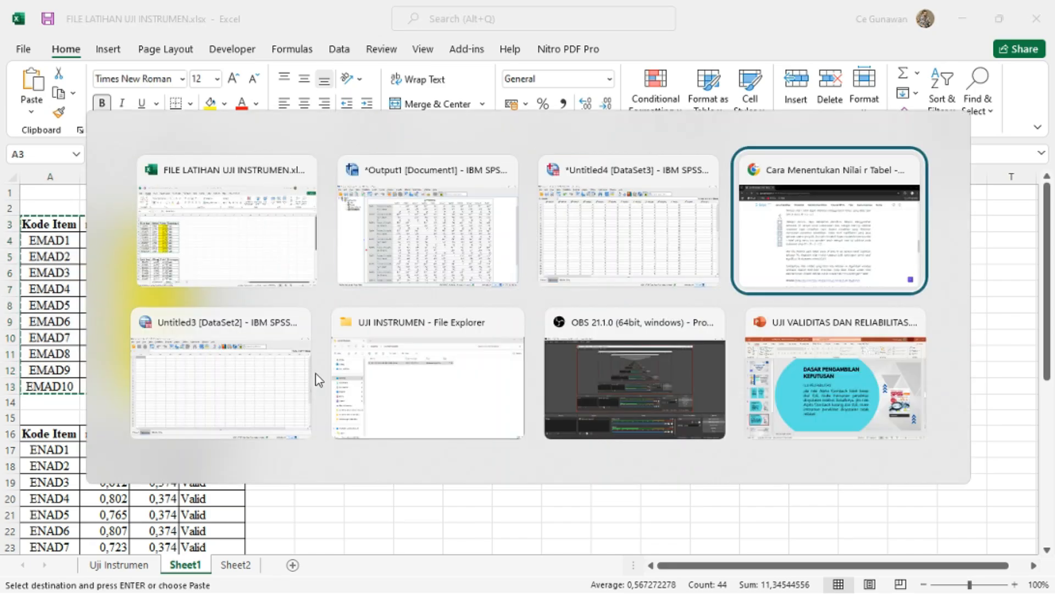
{"action": "key", "text": "alt+Tab"}
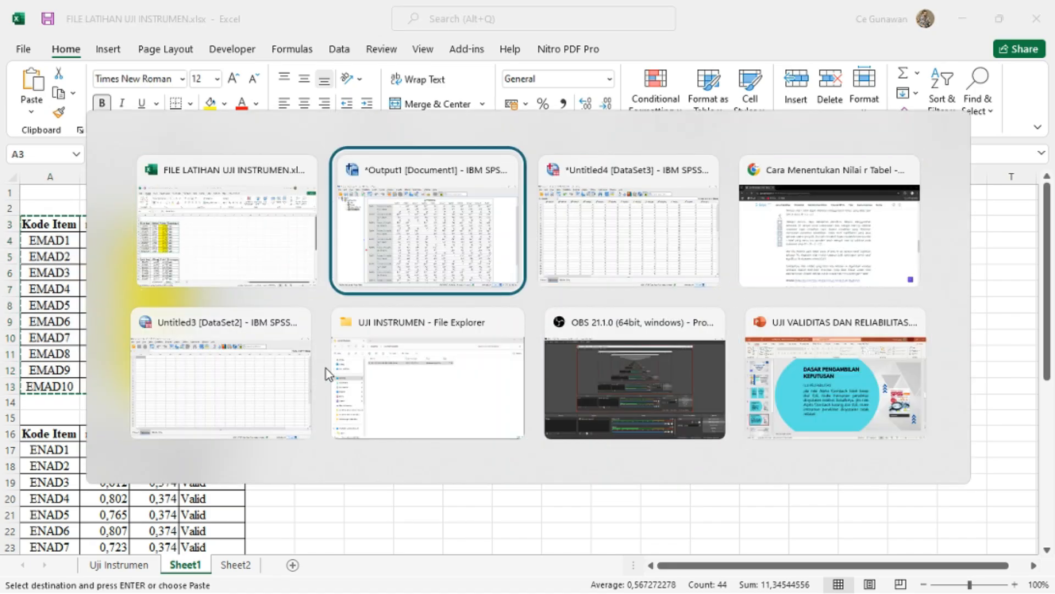
{"action": "key", "text": "alt+shift+Tab"}
{"action": "key", "text": "alt+shift+Tab"}
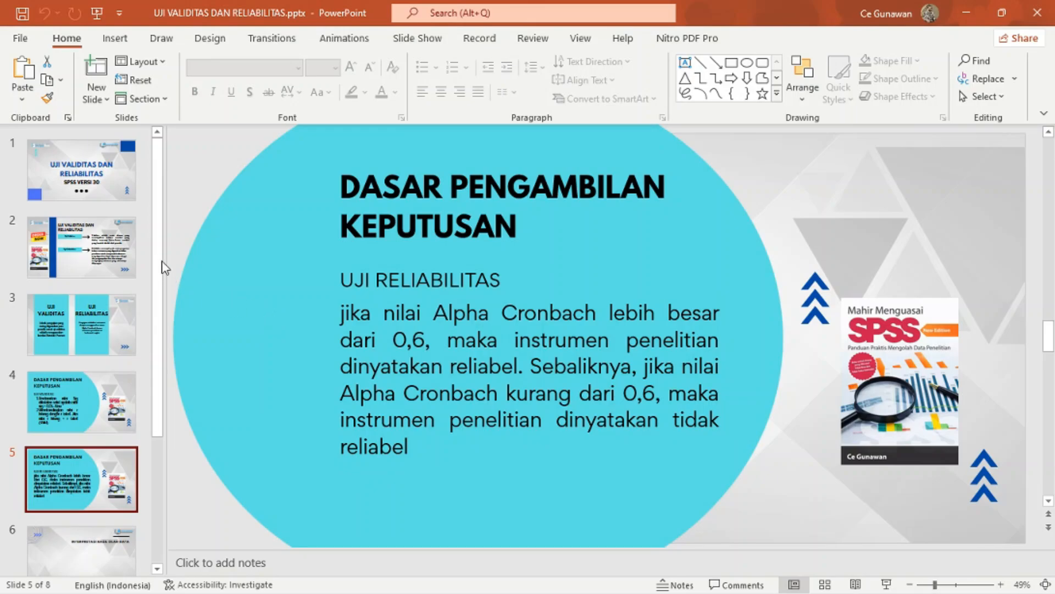
- Paste the copied EMAD table onto slide 6, INTERPRETASI HASIL OLAH DATA
{"action": "scroll", "coordinate": [126, 340], "scroll_direction": "down", "scroll_amount": 1}
{"action": "left_click", "coordinate": [82, 483]}
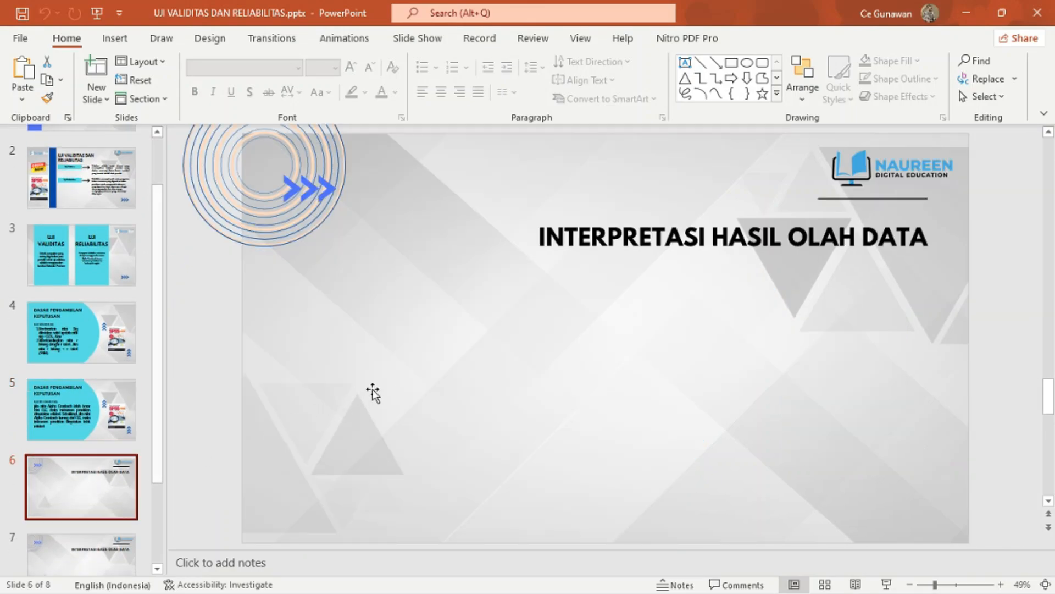
{"action": "left_click", "coordinate": [373, 391]}
{"action": "key", "text": "ctrl+v"}
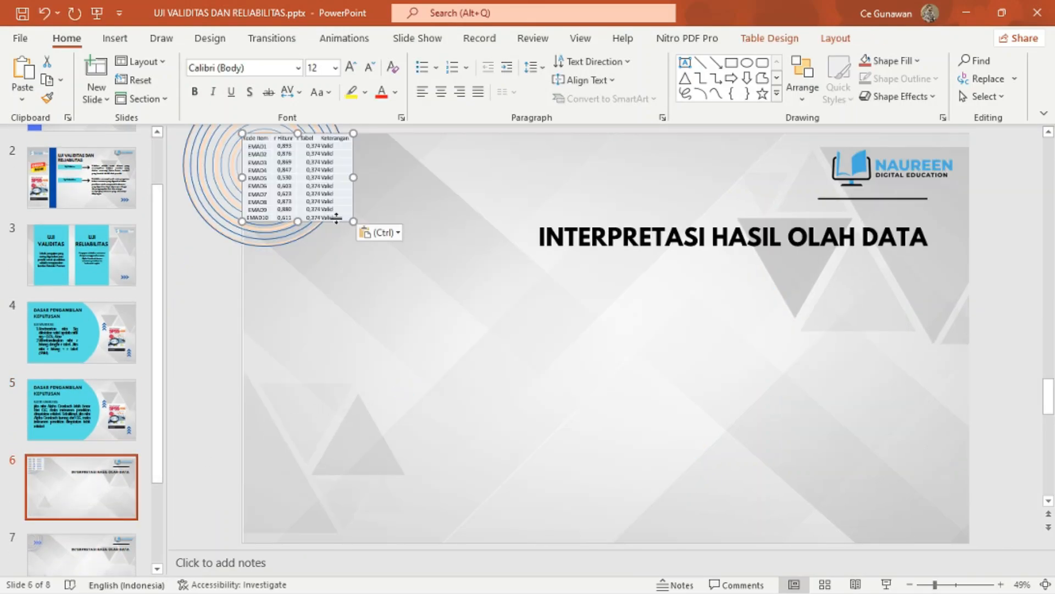
- Enlarge the pasted table, place it below the slide title, and set its font size to 24
{"action": "left_click_drag", "start_coordinate": [339, 220], "coordinate": [671, 478]}
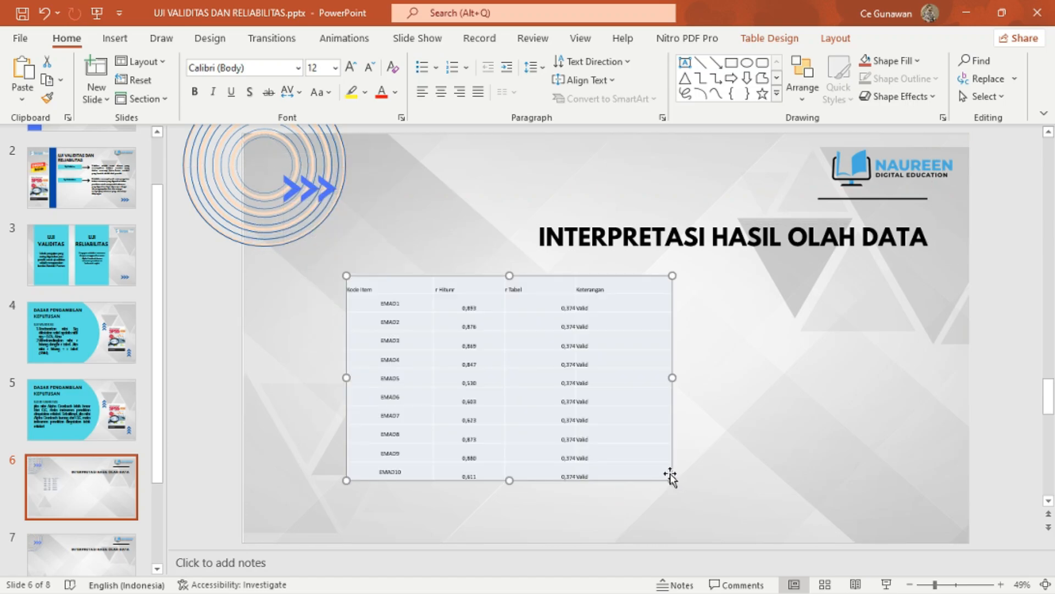
{"action": "left_click", "coordinate": [334, 68]}
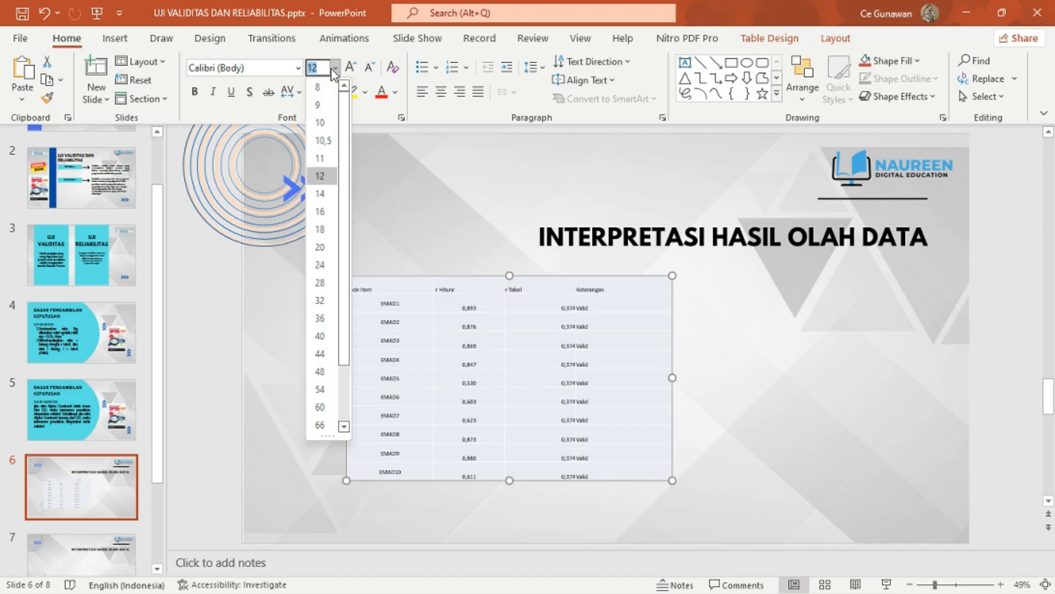
{"action": "left_click", "coordinate": [322, 266]}
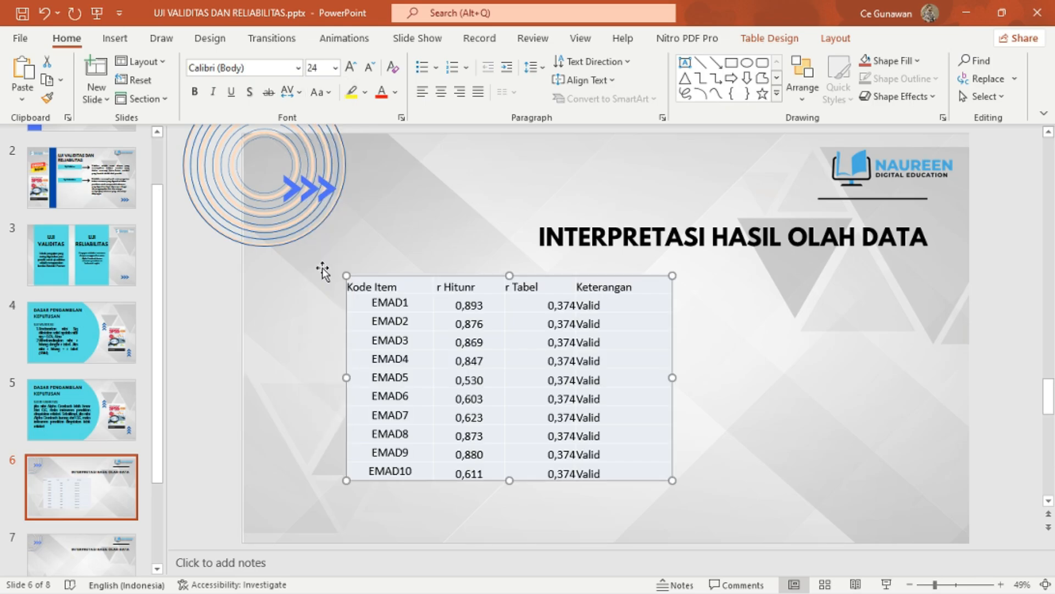
- Centre the Valid entries in the table's Keterangan column and deselect the table
{"action": "left_click", "coordinate": [714, 330]}
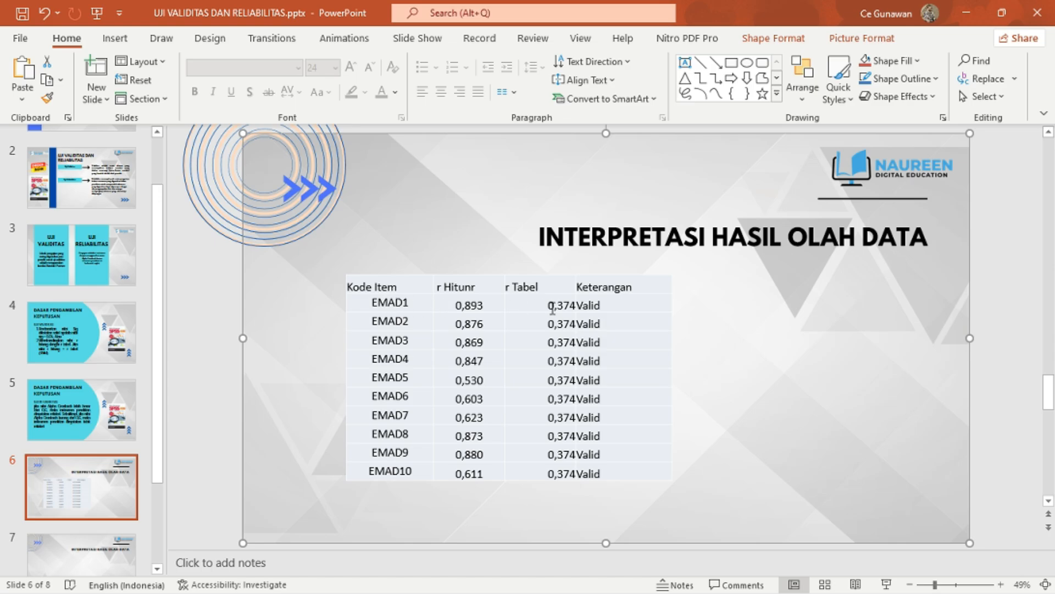
{"action": "mouse_move", "coordinate": [583, 308]}
{"action": "left_mouse_down"}
{"action": "mouse_move", "coordinate": [628, 401]}
{"action": "mouse_move", "coordinate": [635, 474]}
{"action": "left_mouse_up"}
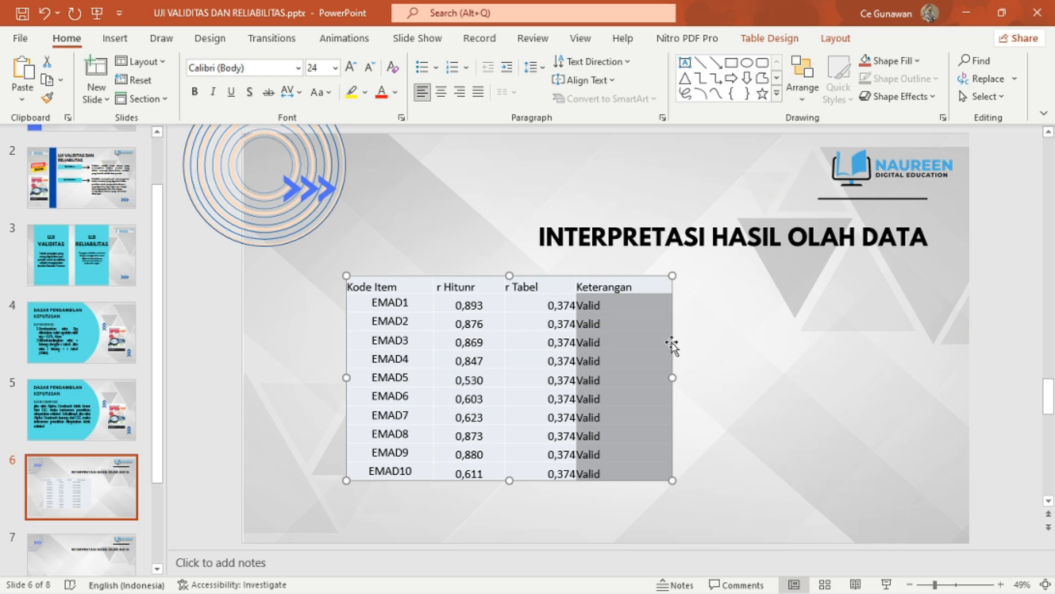
{"action": "left_click", "coordinate": [442, 96]}
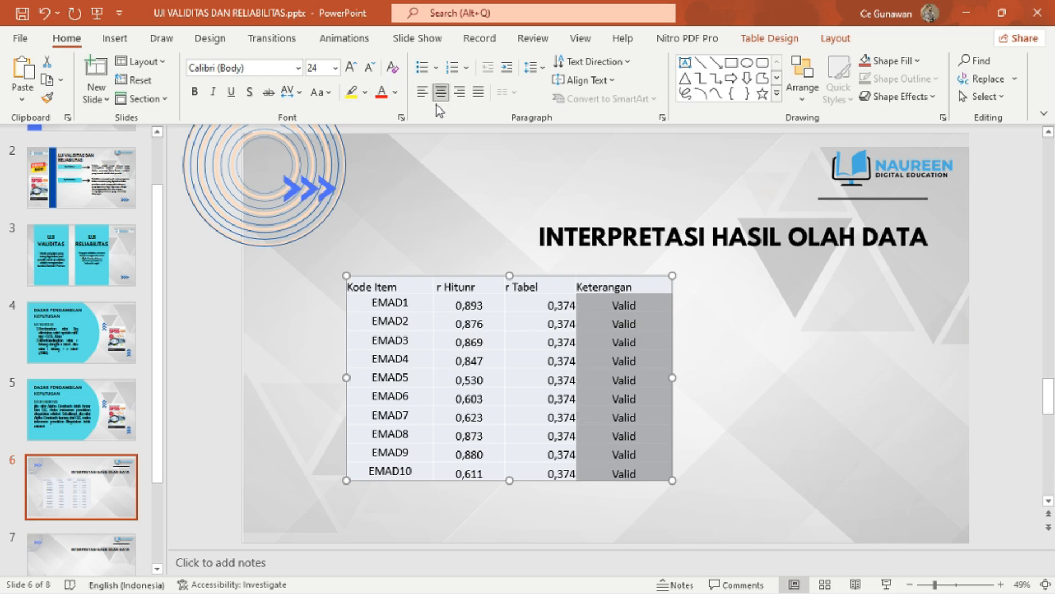
{"action": "left_click", "coordinate": [787, 389]}
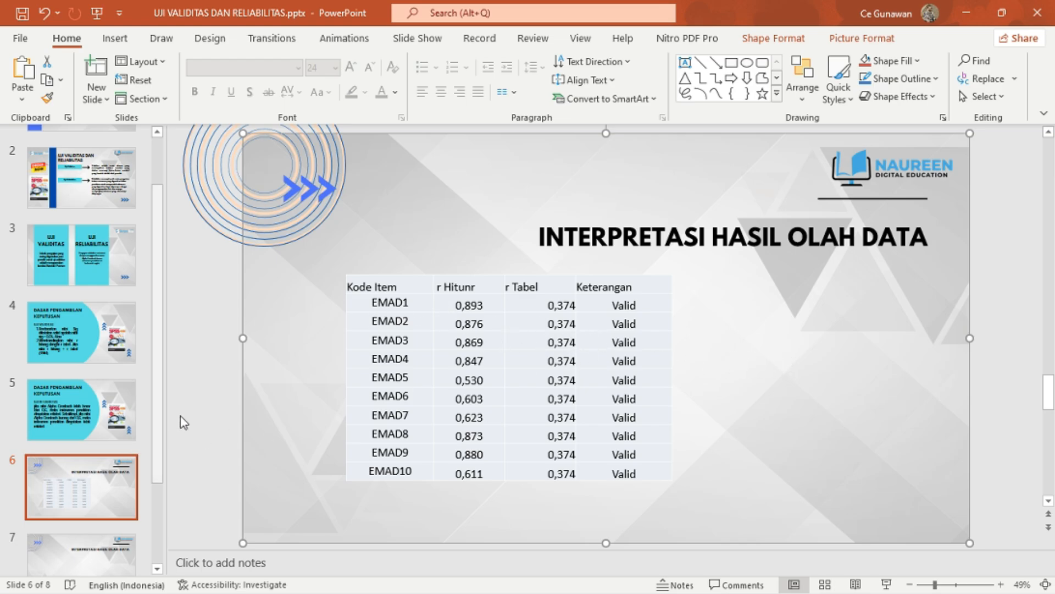
- Select slide 7, INTERPRETASI HASIL OLAH DATA, and switch to the SPSS Data Editor containing the questionnaire responses
{"action": "scroll", "coordinate": [160, 427], "scroll_direction": "down", "scroll_amount": 2}
{"action": "left_click", "coordinate": [114, 484]}
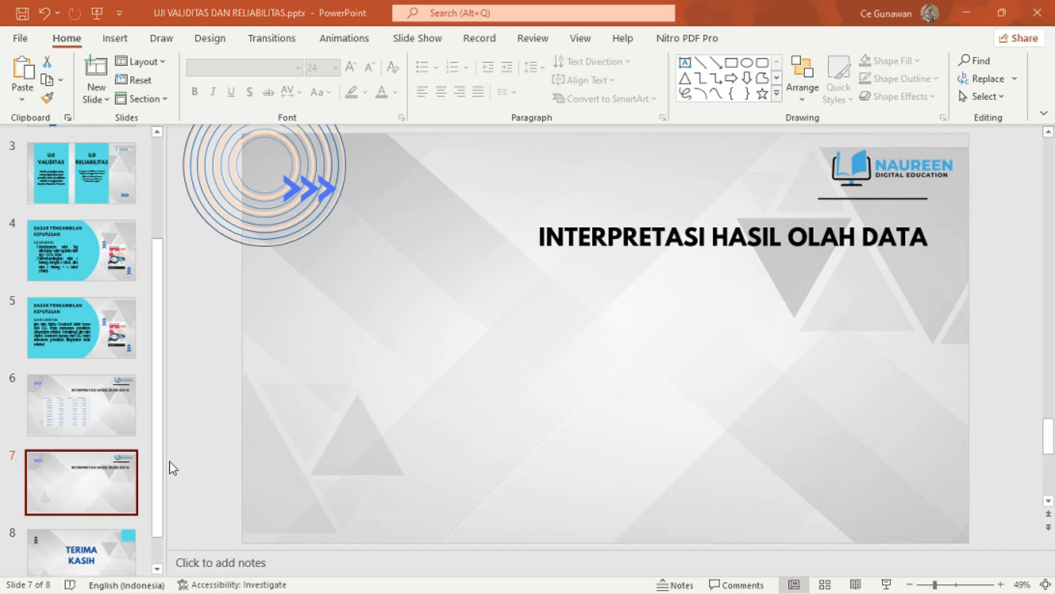
{"action": "key", "text": "alt+Tab"}
{"action": "key", "text": "alt+Tab"}
{"action": "key", "text": "alt+Tab"}
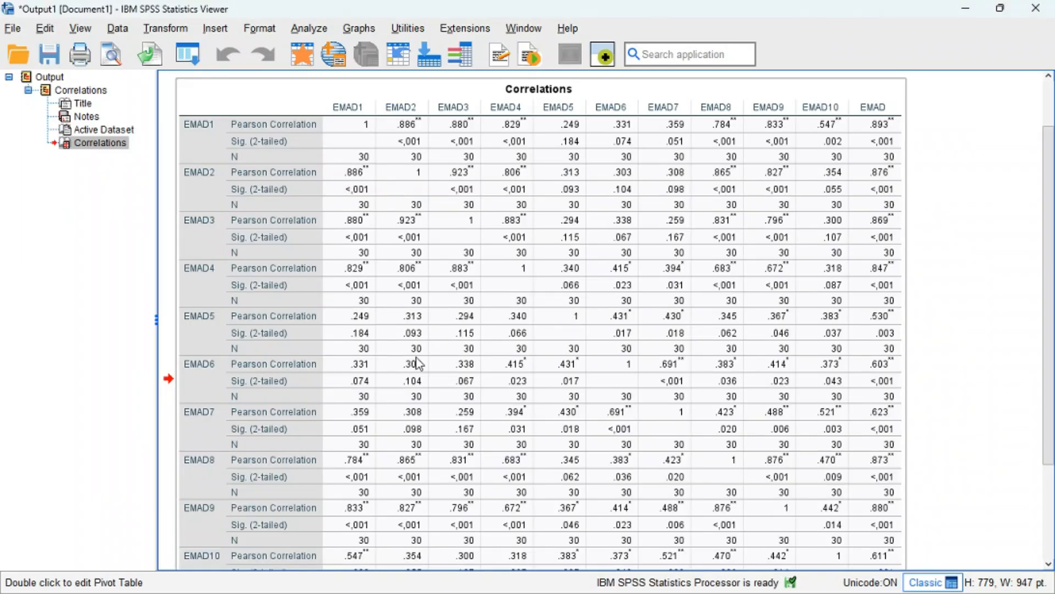
{"action": "scroll", "coordinate": [432, 300], "scroll_direction": "up", "scroll_amount": 2}
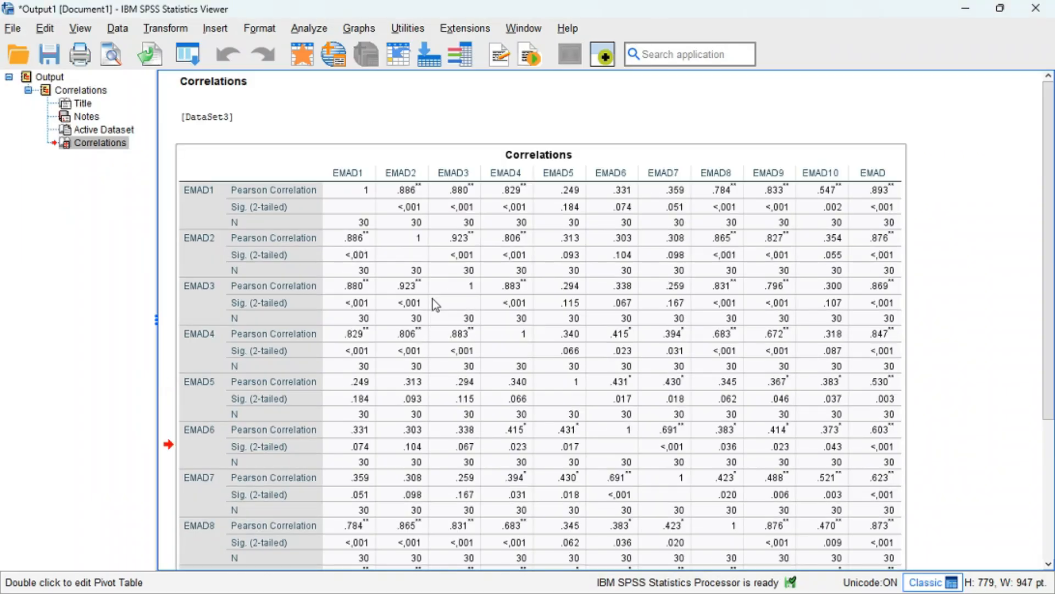
{"action": "left_click", "coordinate": [968, 12]}
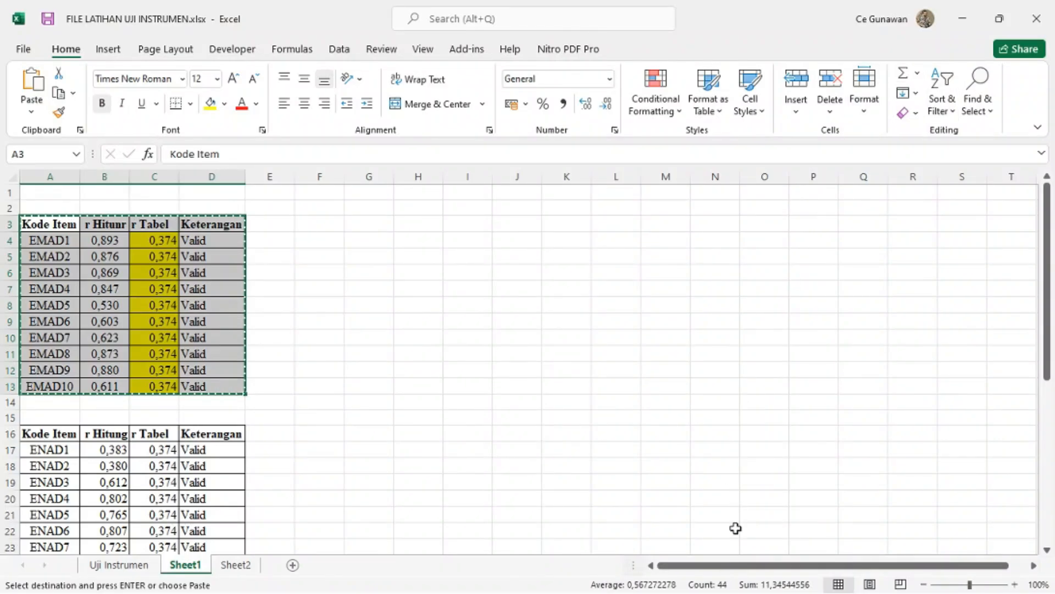
{"action": "left_click", "coordinate": [602, 575]}
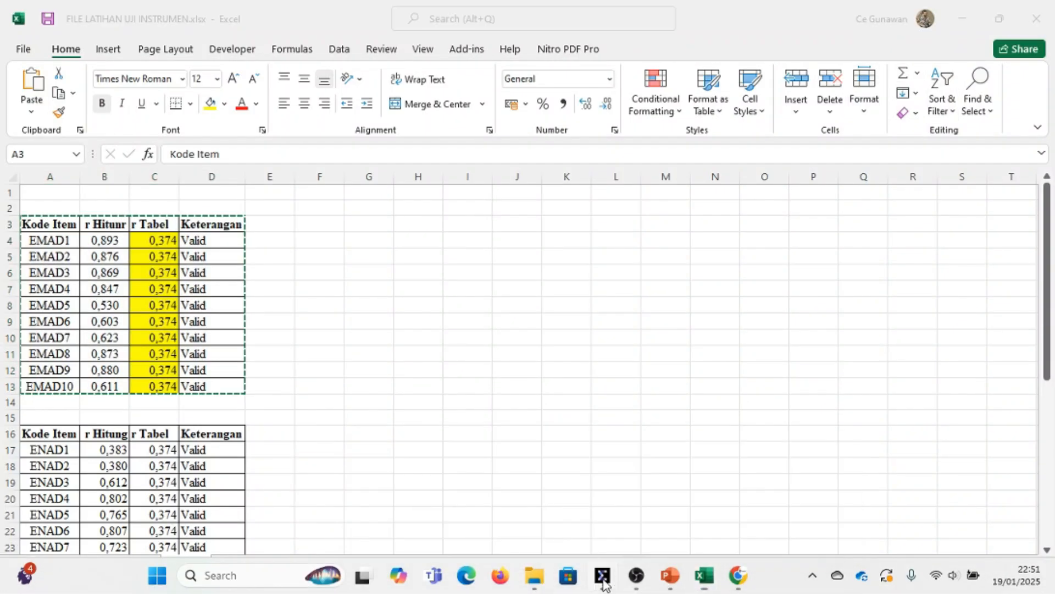
{"action": "left_click", "coordinate": [606, 506]}
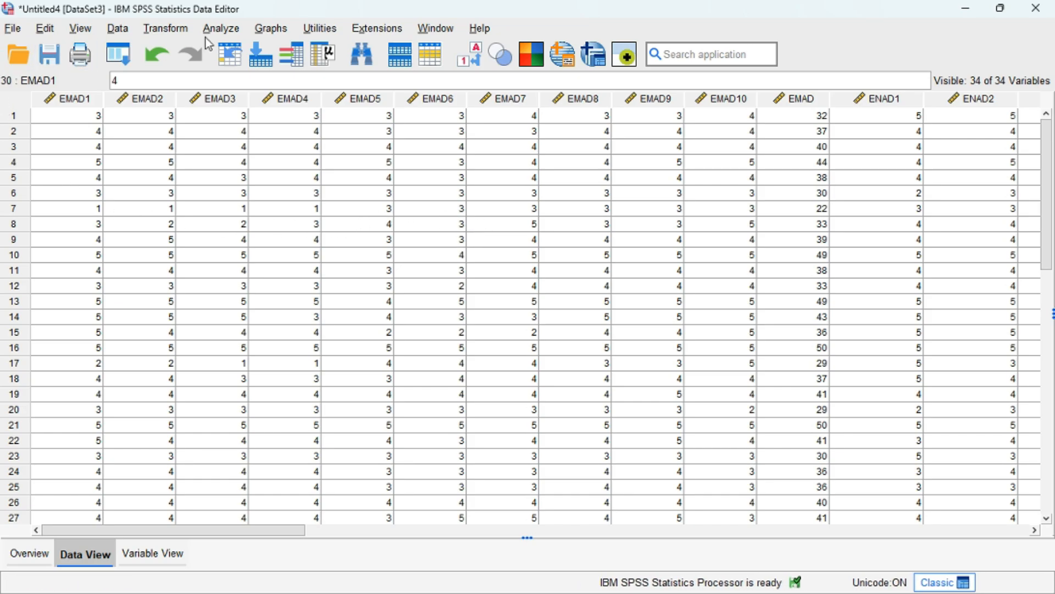
- Start a Reliability Analysis and add EMAD1 through EMAD10 as its items, excluding the EMAD total
{"action": "left_click", "coordinate": [229, 35]}
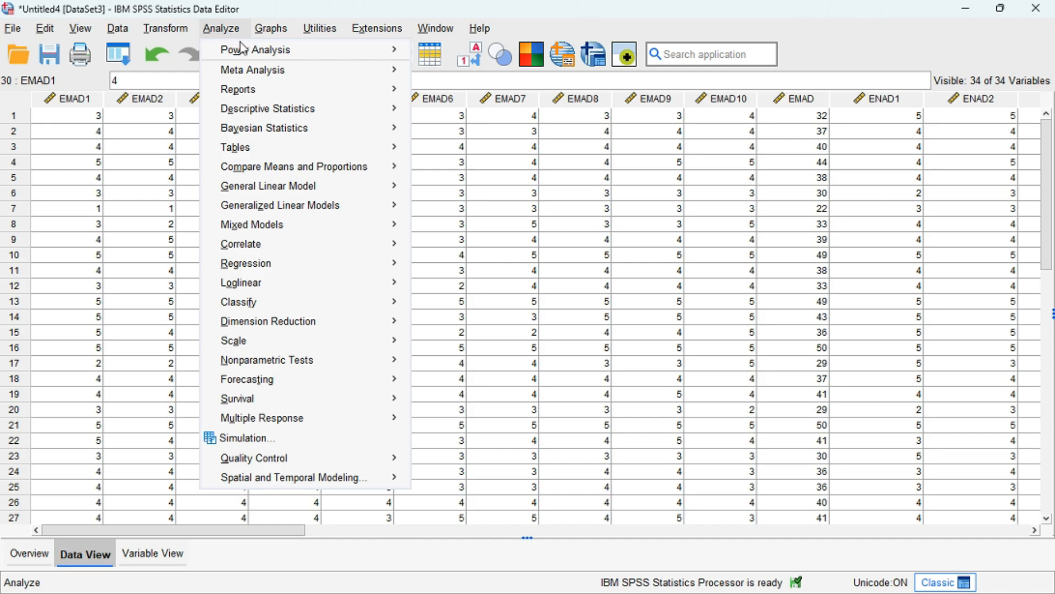
{"action": "mouse_move", "coordinate": [320, 349]}
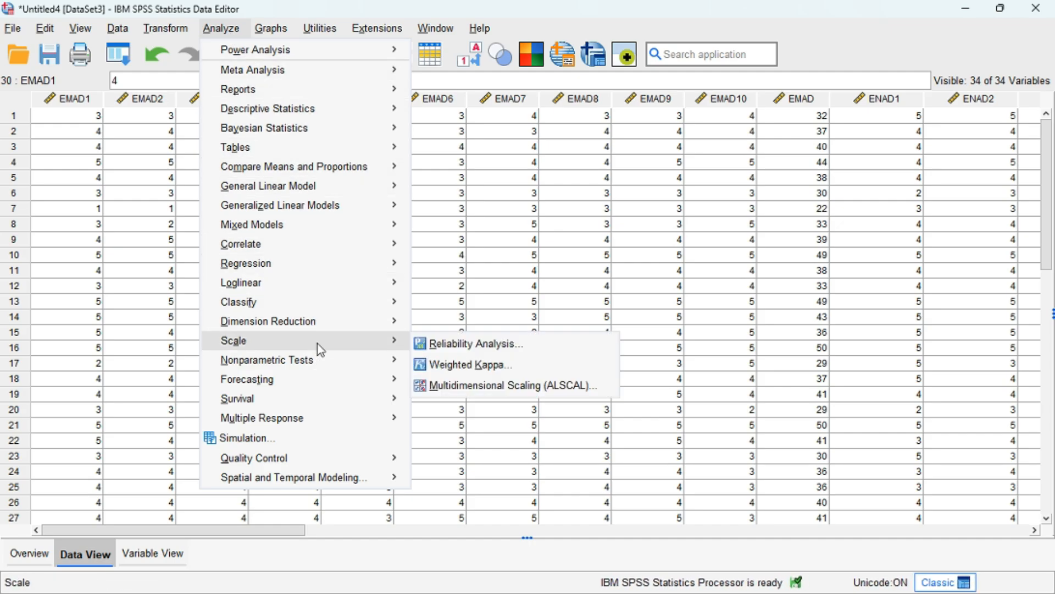
{"action": "left_click", "coordinate": [465, 346]}
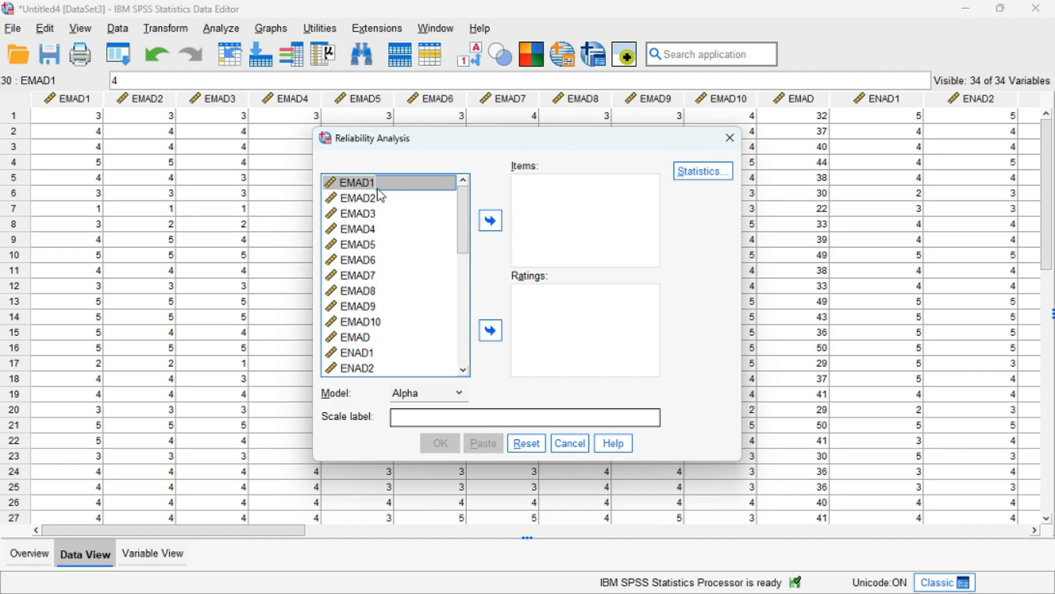
{"action": "key", "text": "shift+Down"}
{"action": "key", "text": "shift+Down"}
{"action": "key", "text": "shift+Down"}
{"action": "key", "text": "shift+Down"}
{"action": "key", "text": "shift+Down"}
{"action": "key", "text": "shift+Down"}
{"action": "key", "text": "shift+Down"}
{"action": "key", "text": "shift+Down"}
{"action": "key", "text": "shift+Down"}
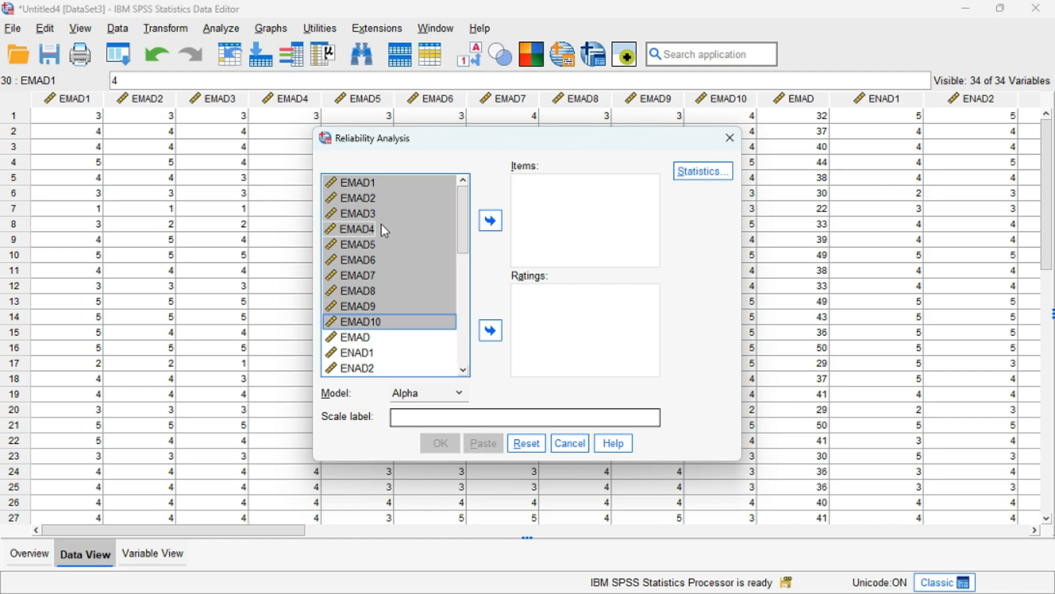
{"action": "left_click", "coordinate": [490, 221]}
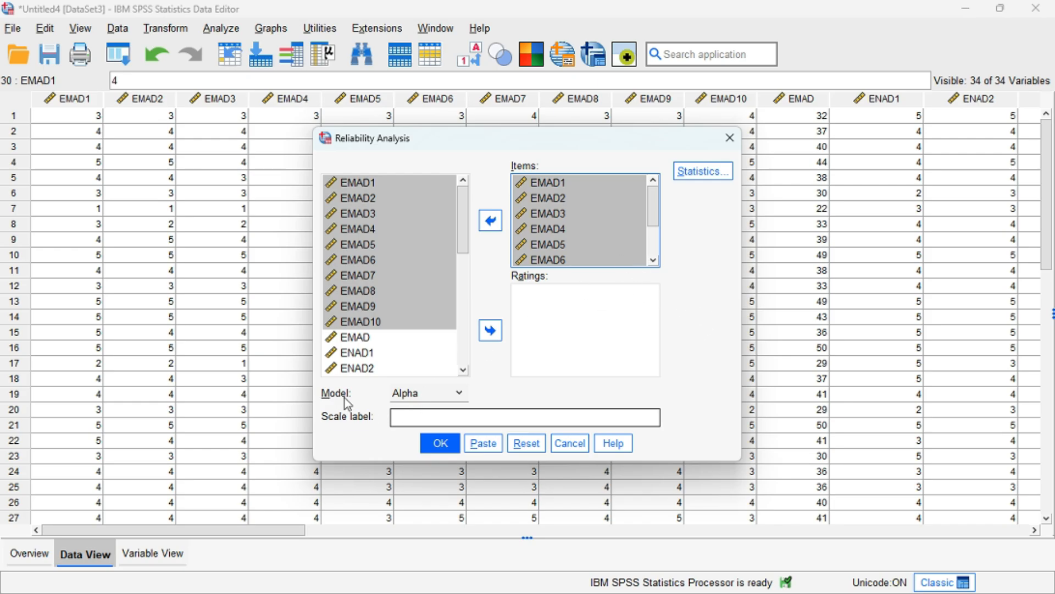
- Keep the Alpha model, request the Scale if item deleted descriptives, and run the reliability analysis
{"action": "left_click", "coordinate": [444, 397]}
{"action": "left_click", "coordinate": [428, 410]}
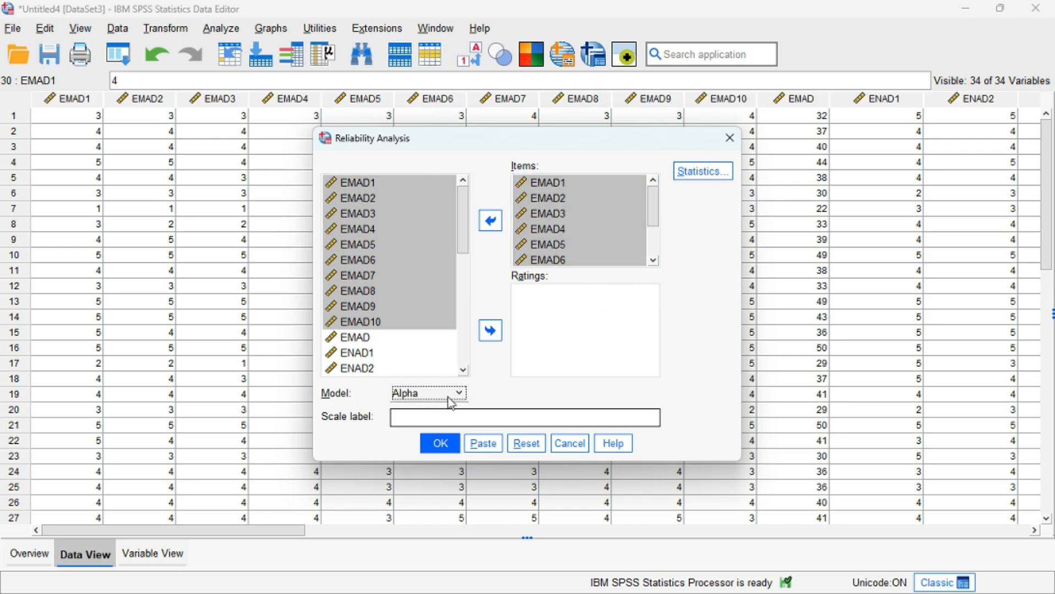
{"action": "left_click", "coordinate": [683, 172]}
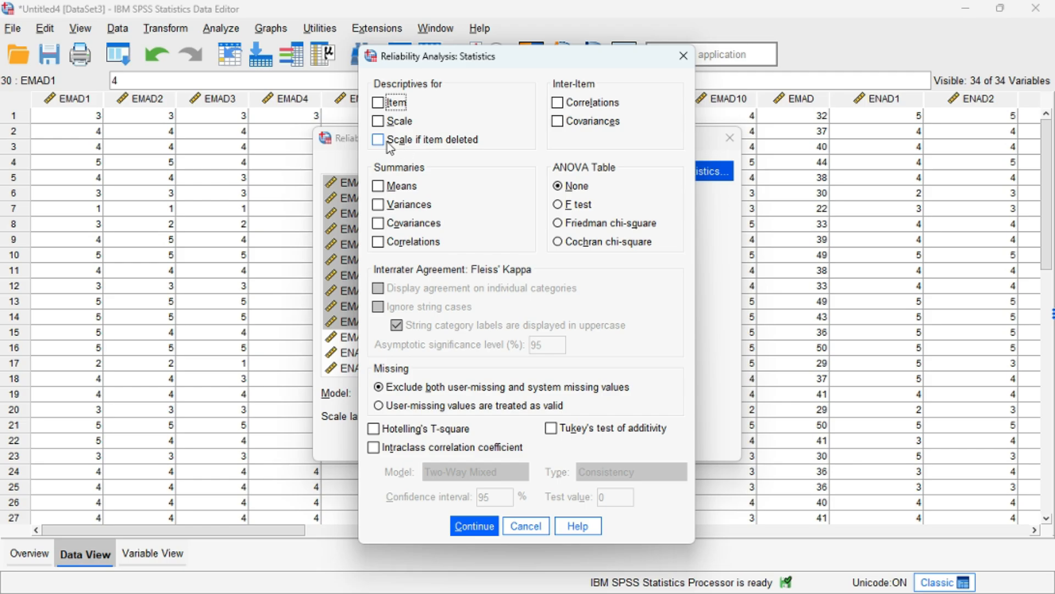
{"action": "left_click", "coordinate": [404, 142]}
{"action": "left_click", "coordinate": [474, 526]}
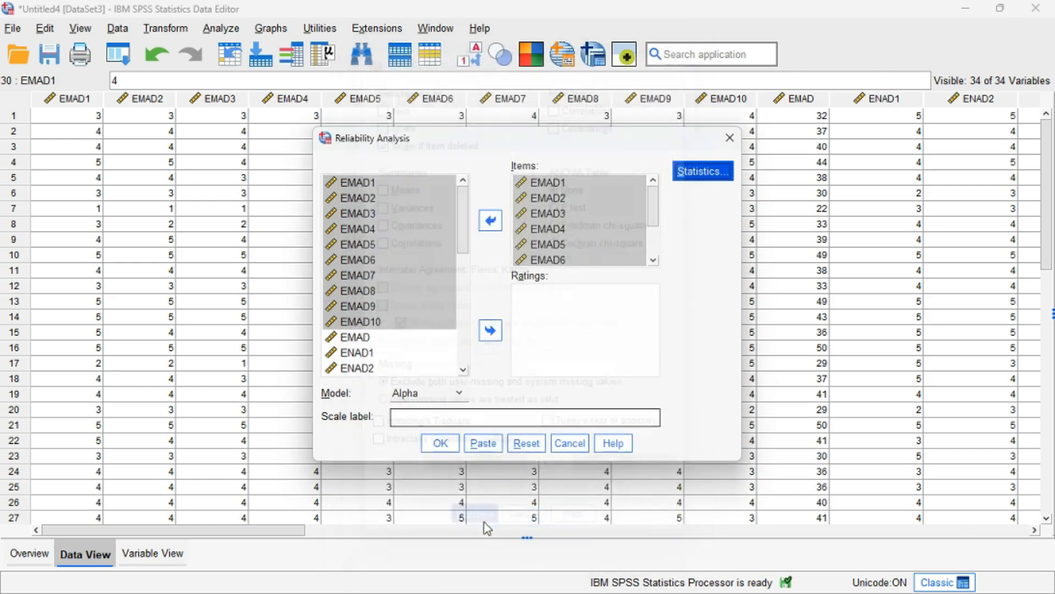
{"action": "left_click", "coordinate": [440, 442]}
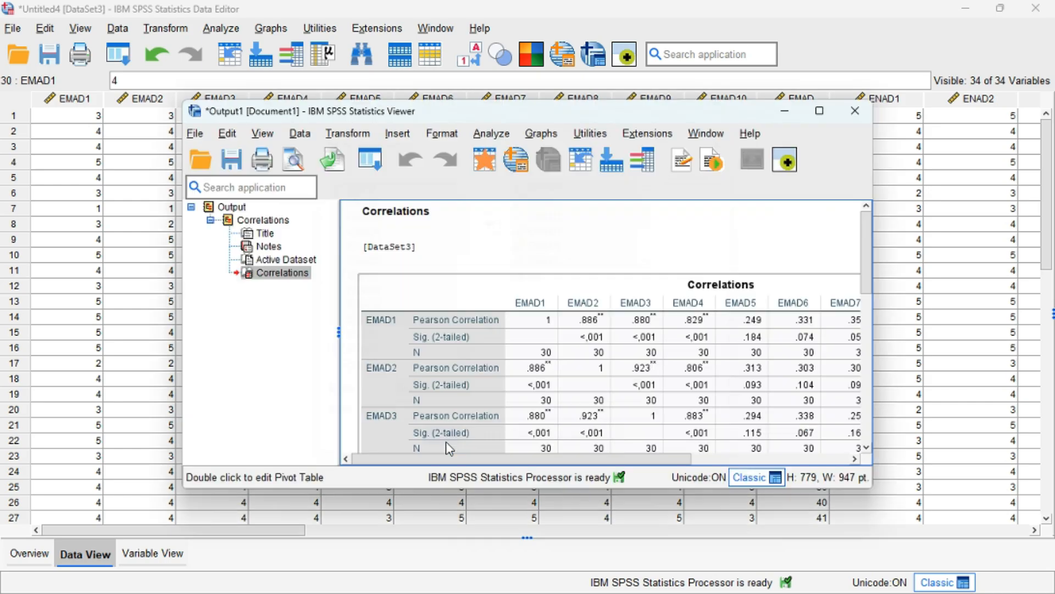
- Maximize the output window and examine the Case Processing Summary, Reliability Statistics and Item-Total Statistics tables
{"action": "scroll", "coordinate": [618, 321], "scroll_direction": "up", "scroll_amount": 6}
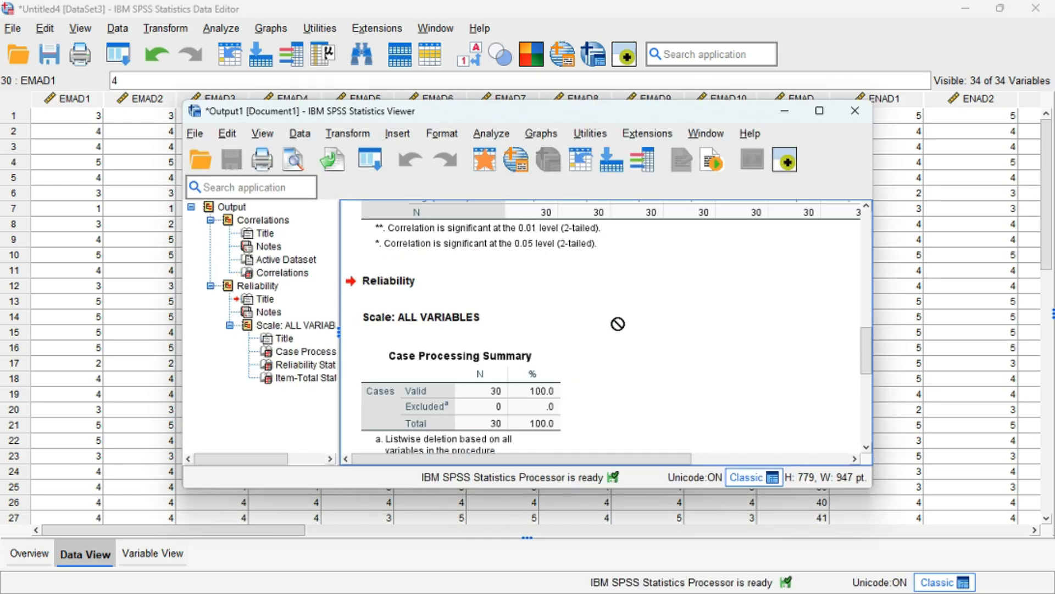
{"action": "scroll", "coordinate": [618, 321], "scroll_direction": "down", "scroll_amount": 2}
{"action": "left_click", "coordinate": [823, 113]}
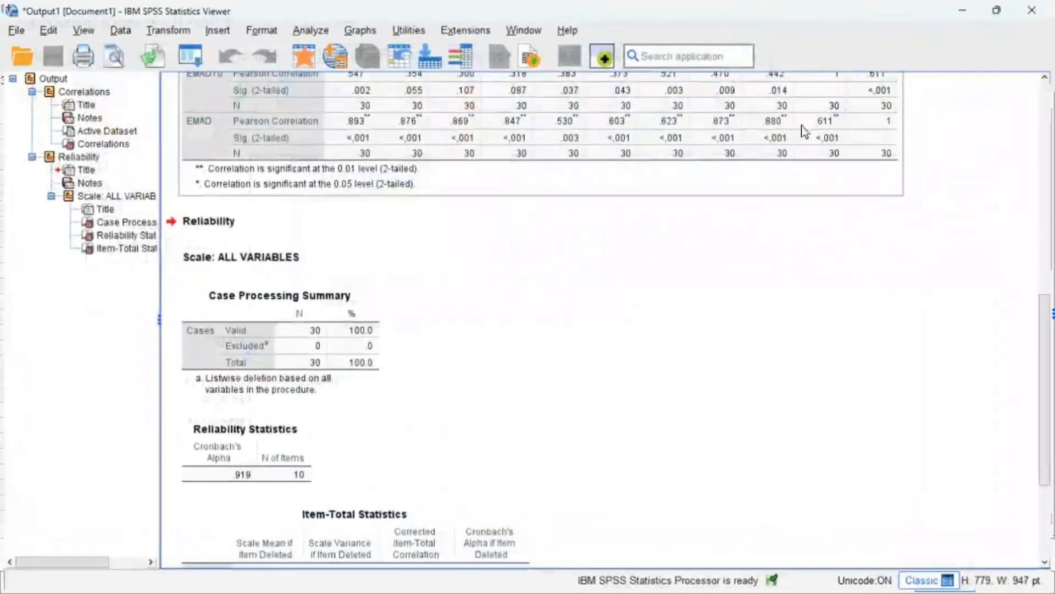
{"action": "scroll", "coordinate": [471, 270], "scroll_direction": "up", "scroll_amount": 5}
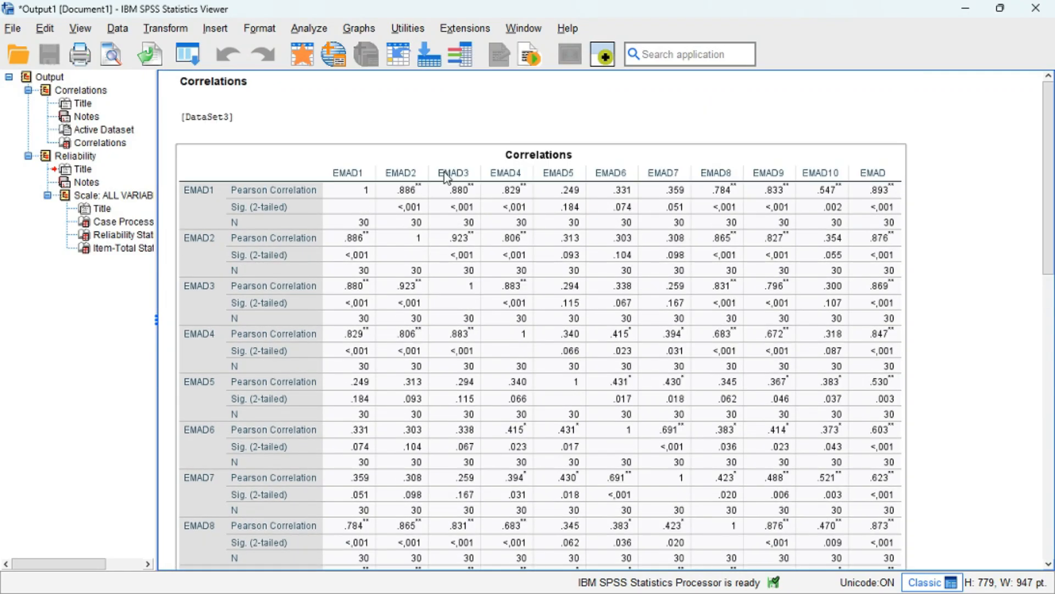
{"action": "scroll", "coordinate": [445, 176], "scroll_direction": "down", "scroll_amount": 5}
{"action": "scroll", "coordinate": [443, 197], "scroll_direction": "up", "scroll_amount": 1}
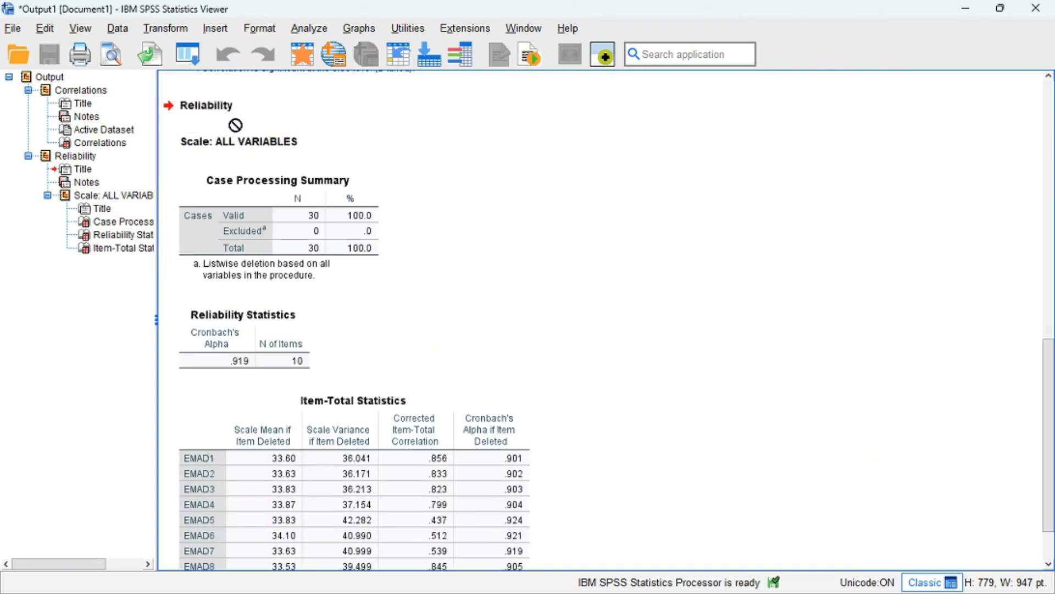
{"action": "left_click", "coordinate": [324, 233]}
{"action": "scroll", "coordinate": [443, 259], "scroll_direction": "down", "scroll_amount": 2}
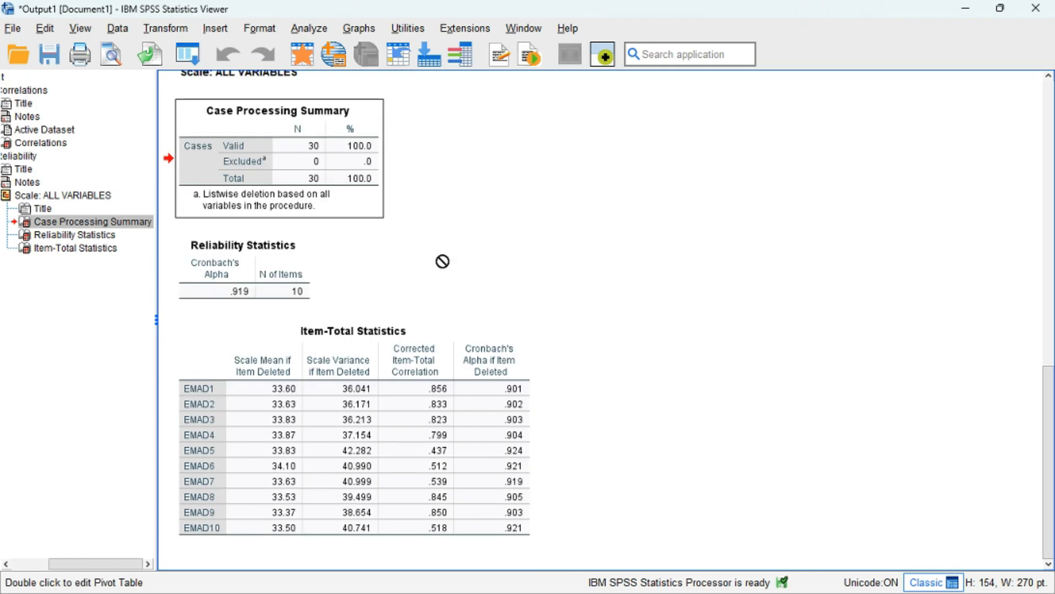
- Copy the Reliability Statistics table from the output and switch to slide 7 of the PowerPoint presentation
{"action": "left_click", "coordinate": [242, 290]}
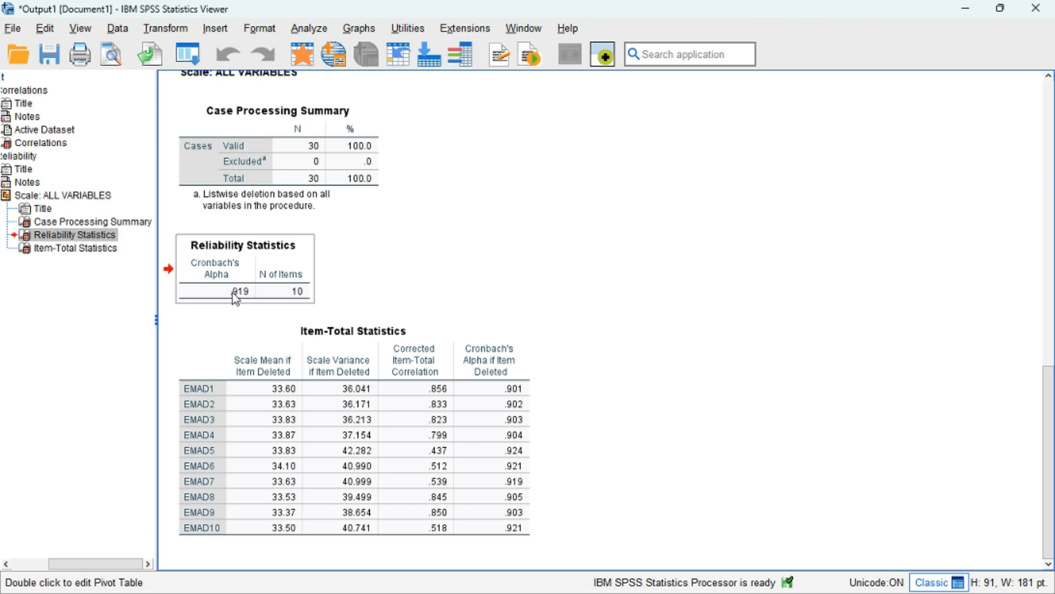
{"action": "right_click", "coordinate": [283, 259]}
{"action": "left_click", "coordinate": [315, 308]}
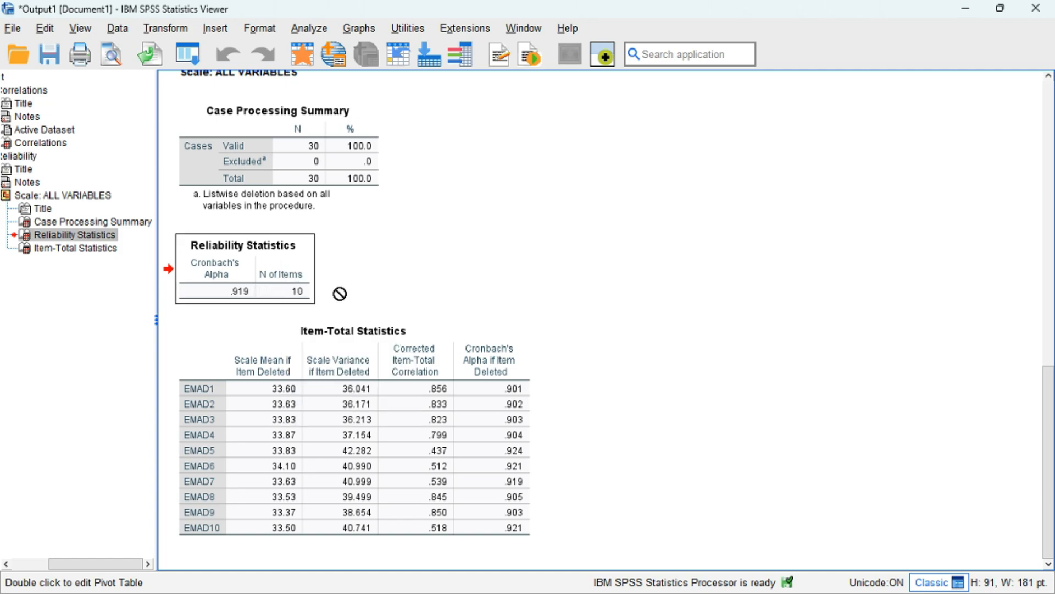
{"action": "key", "text": "alt+Tab"}
{"action": "key", "text": "alt+Tab"}
{"action": "key", "text": "alt+Tab"}
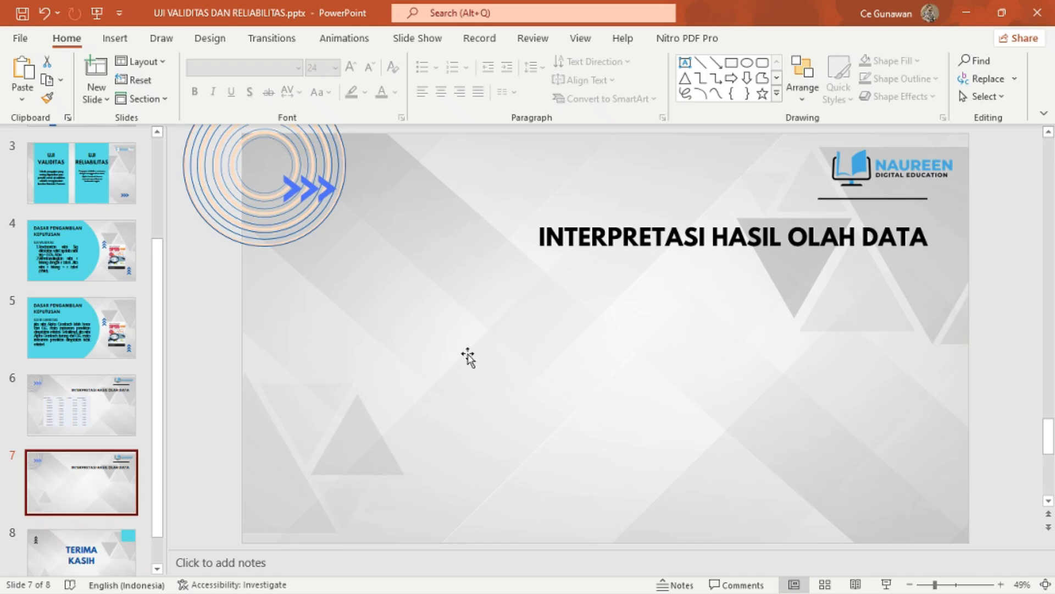
{"action": "key", "text": "ctrl+v"}
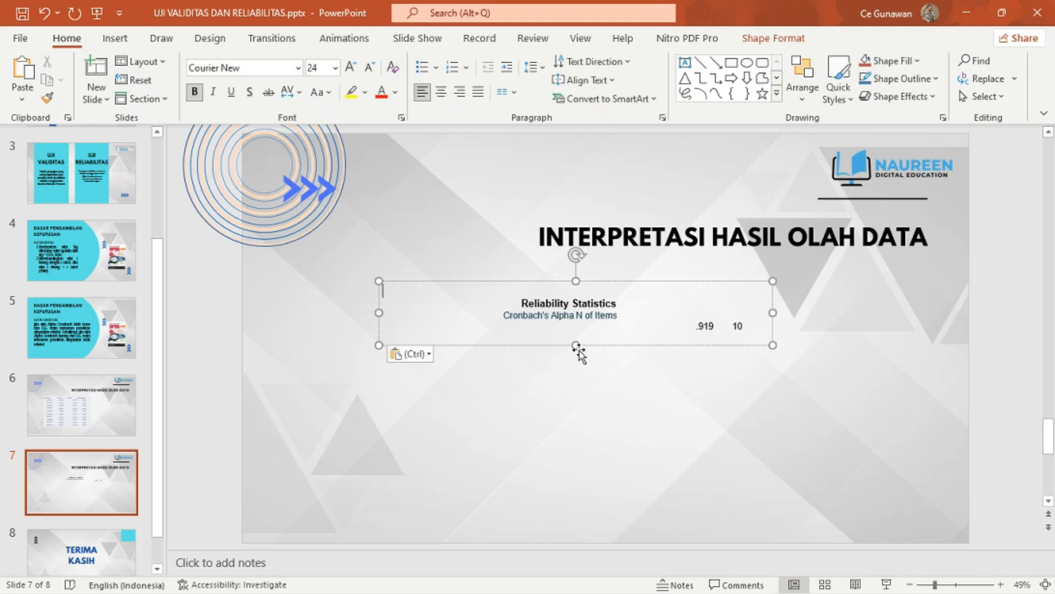
{"action": "left_click", "coordinate": [569, 385]}
{"action": "left_click", "coordinate": [577, 317]}
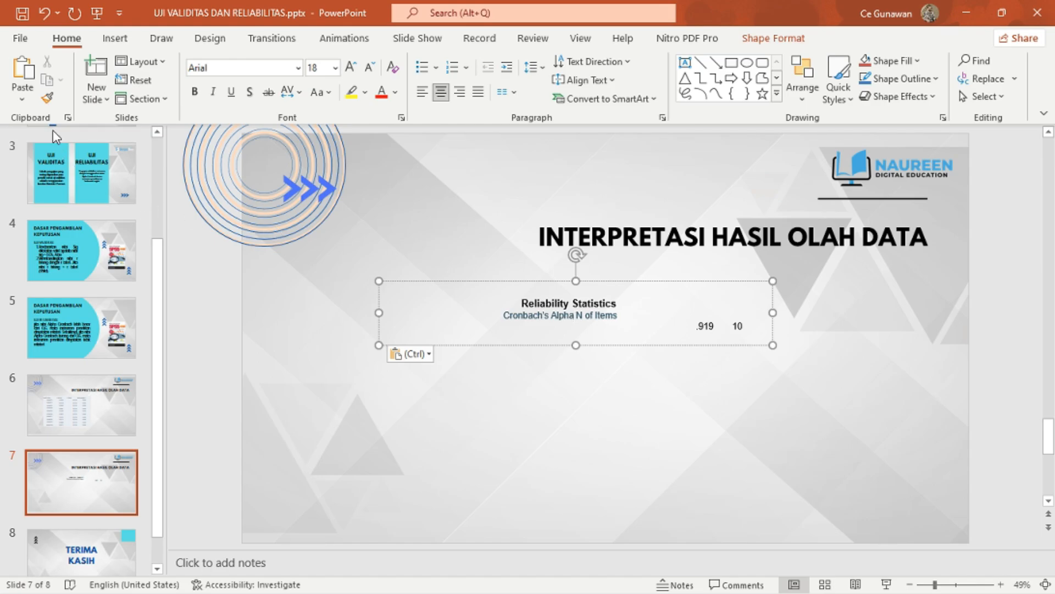
{"action": "key", "text": "ctrl+z"}
- Paste the copied Reliability Statistics table onto slide 7 as a picture
{"action": "left_click", "coordinate": [23, 100]}
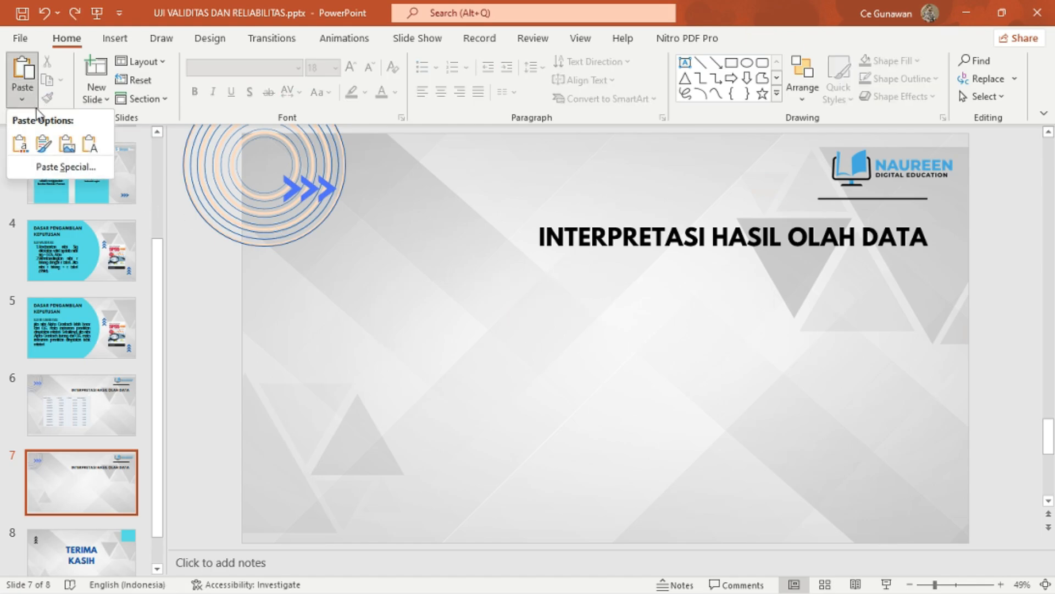
{"action": "left_click", "coordinate": [64, 144]}
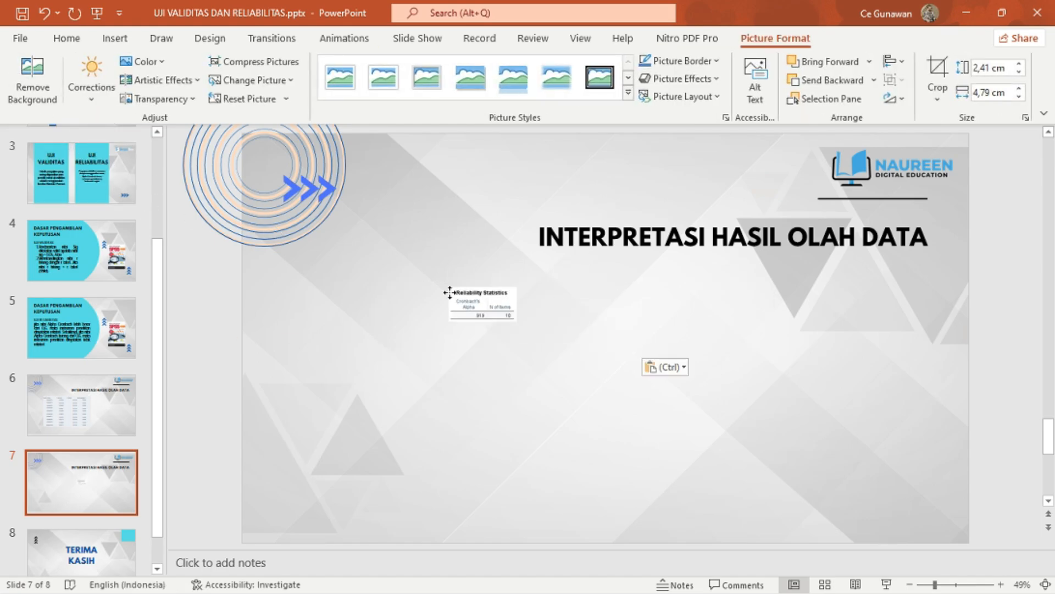